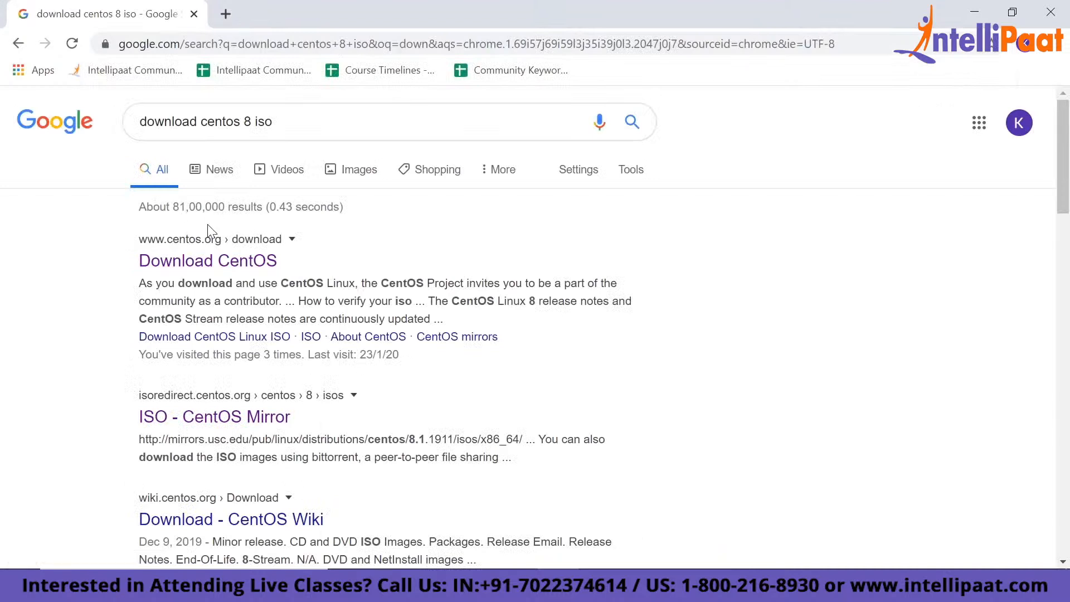
# - Open the official CentOS download page from the search results and go to the mirror list for the CentOS Linux DVD ISO
pyautogui.click(217, 266)
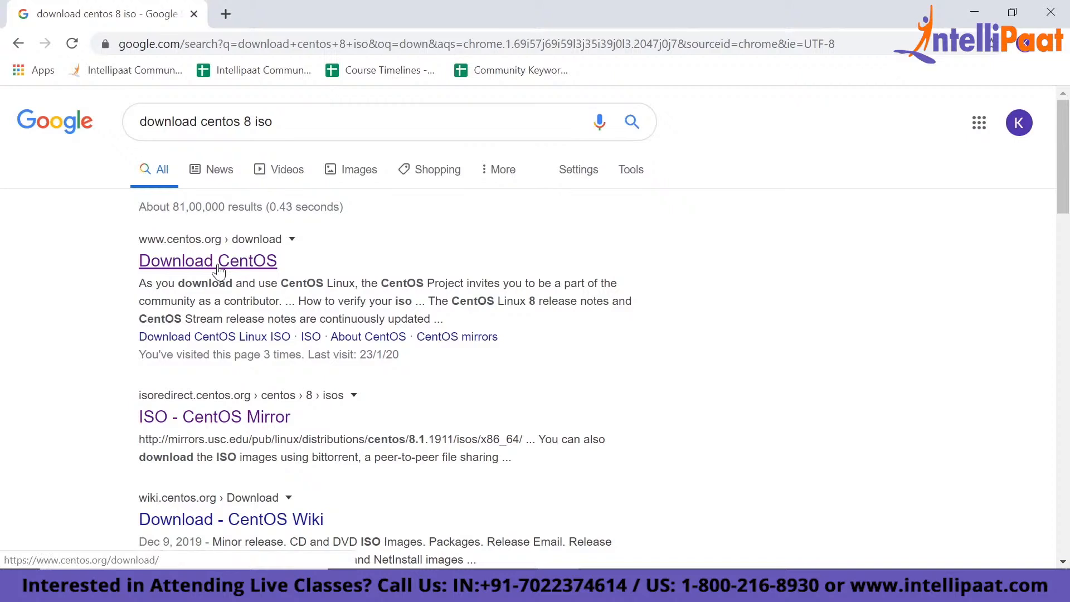
pyautogui.click(219, 270)
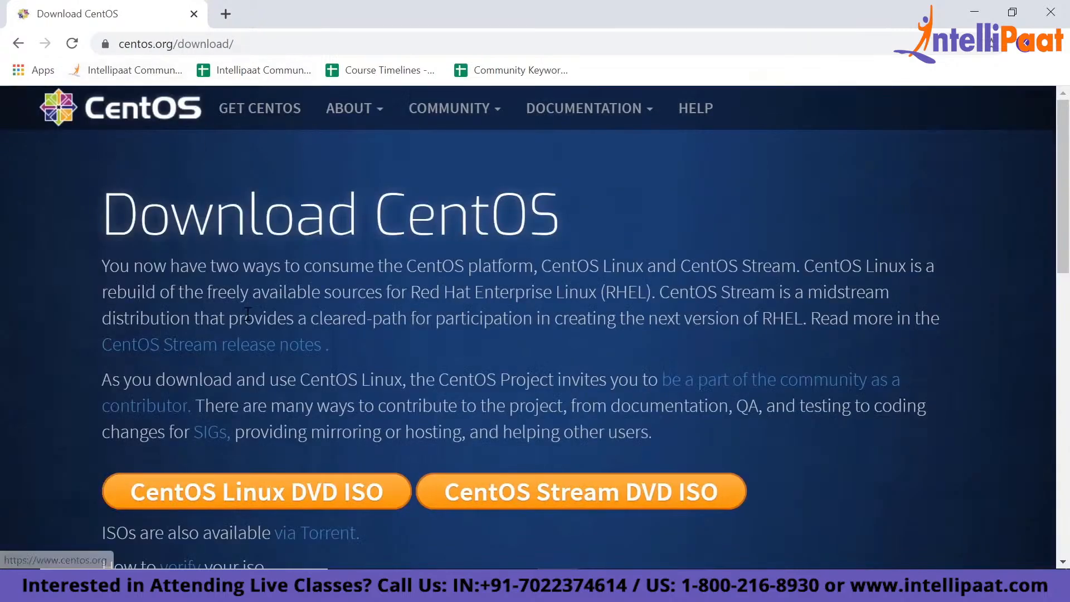
pyautogui.scroll(-3, 248, 313)
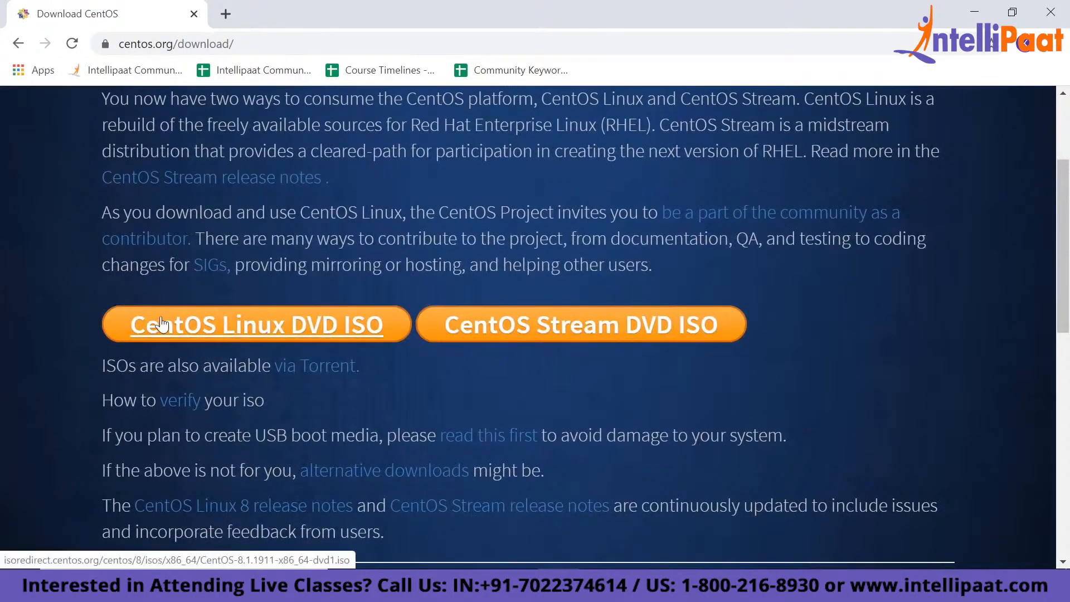
pyautogui.click(261, 327)
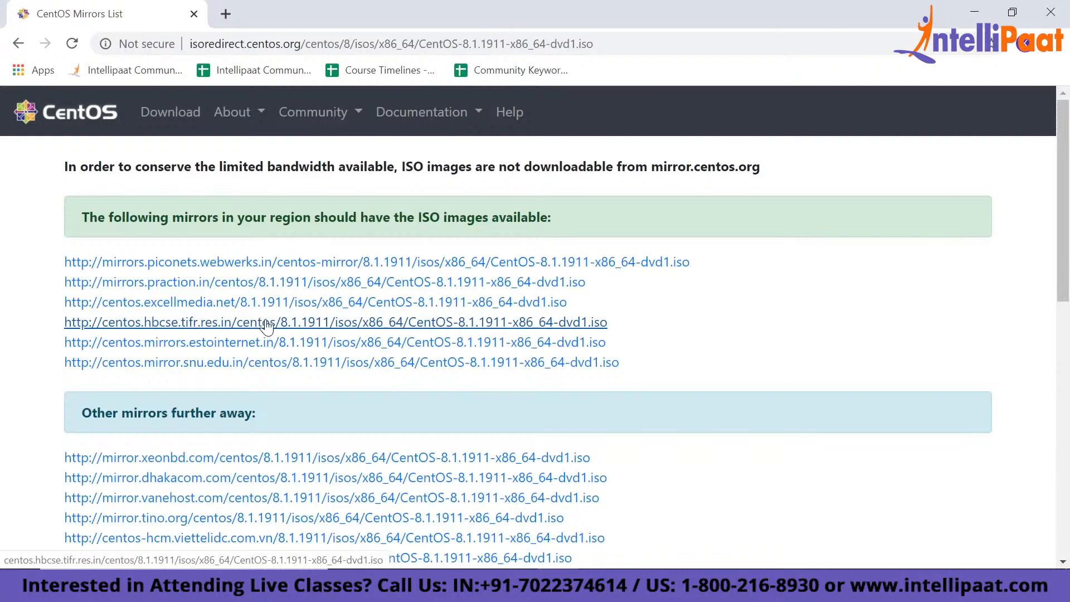
# - Start downloading CentOS-8.1.1911-x86_64-dvd1.iso from a regional mirror, cancel the download and dismiss its notice
pyautogui.click(479, 323)
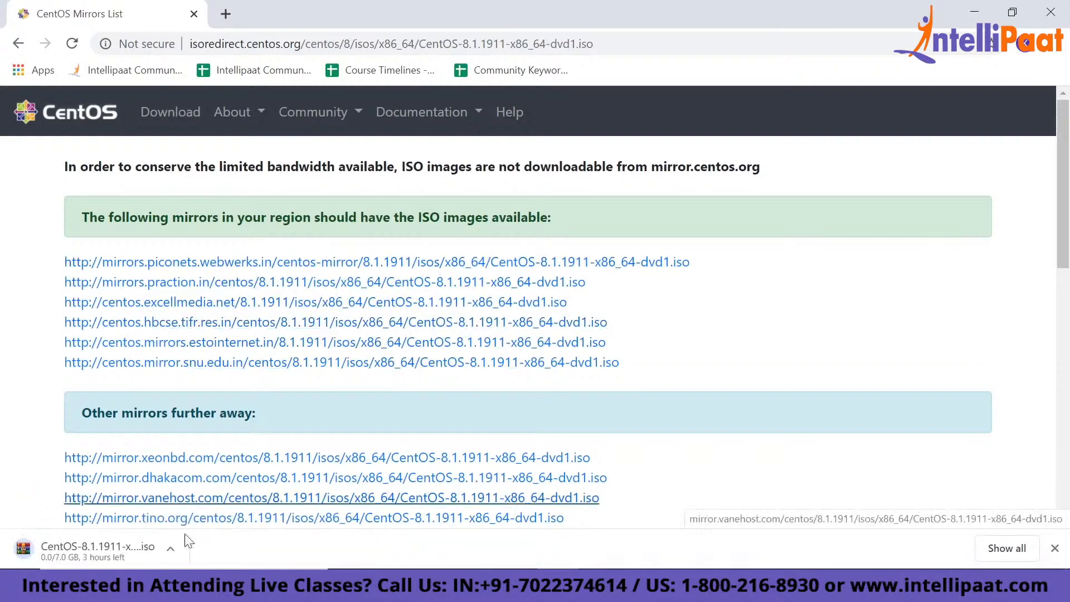
pyautogui.click(171, 548)
pyautogui.click(190, 517)
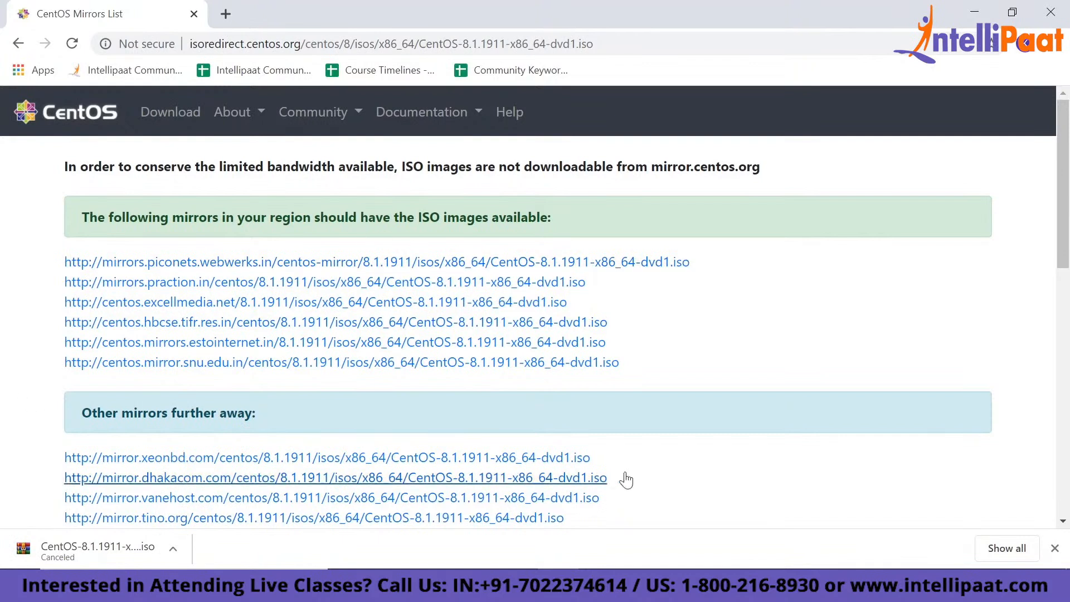
pyautogui.click(1054, 548)
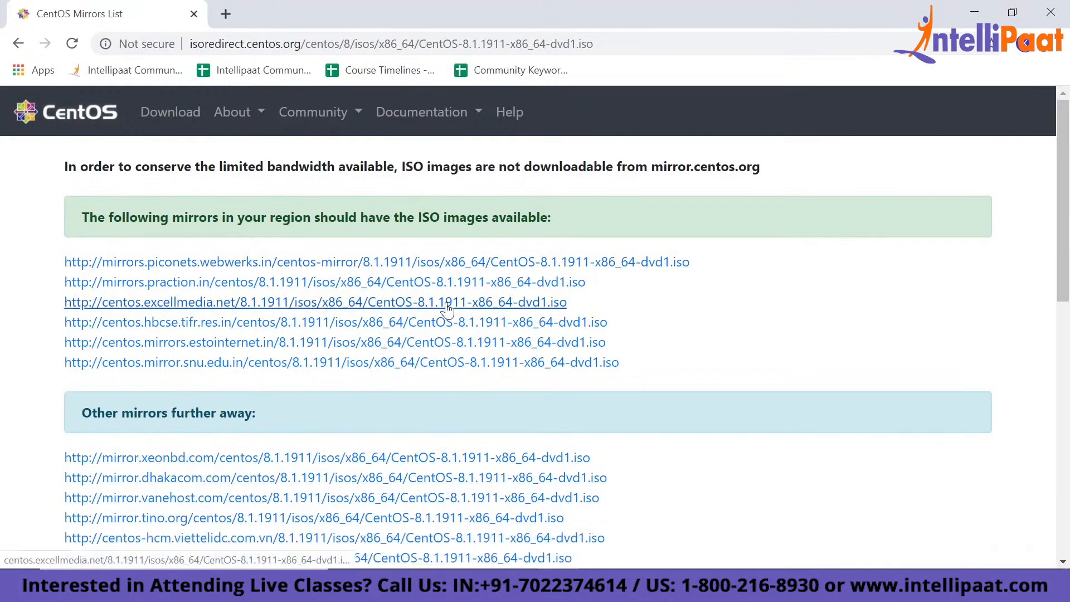
# - Go to virtualbox.org and open the download page for VirtualBox 6.1
pyautogui.click(411, 43)
pyautogui.write('download centos 8')
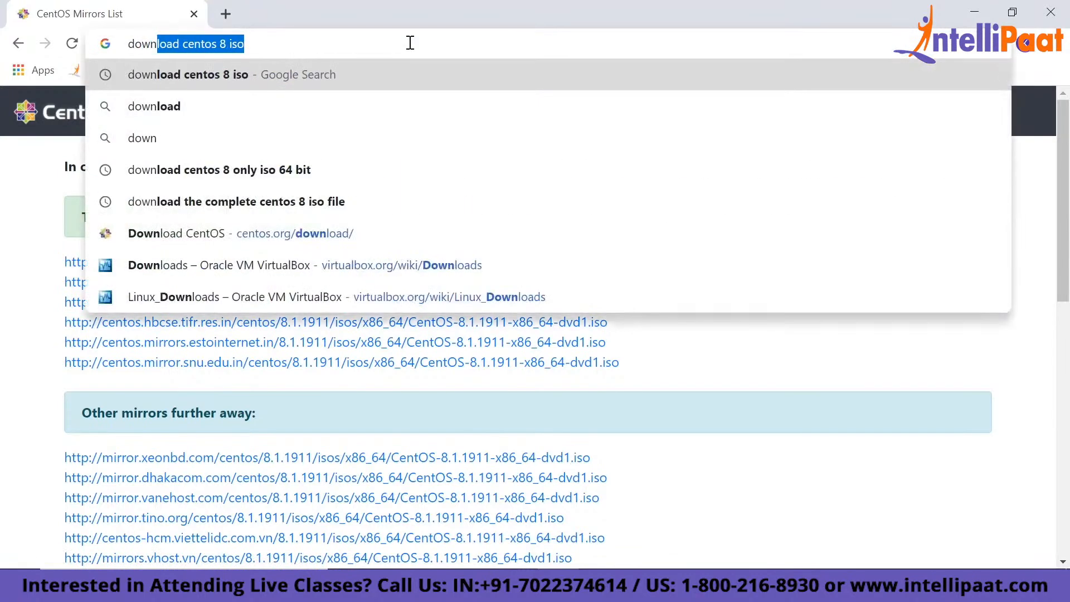
pyautogui.hotkey('ctrl', 'a')
pyautogui.write('or')
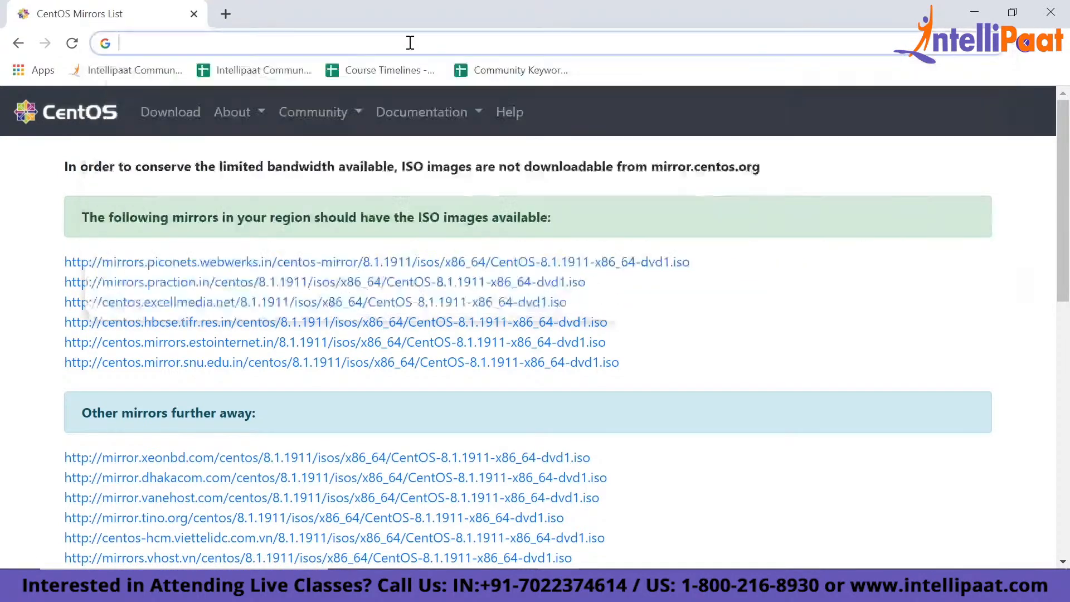
pyautogui.press('Return')
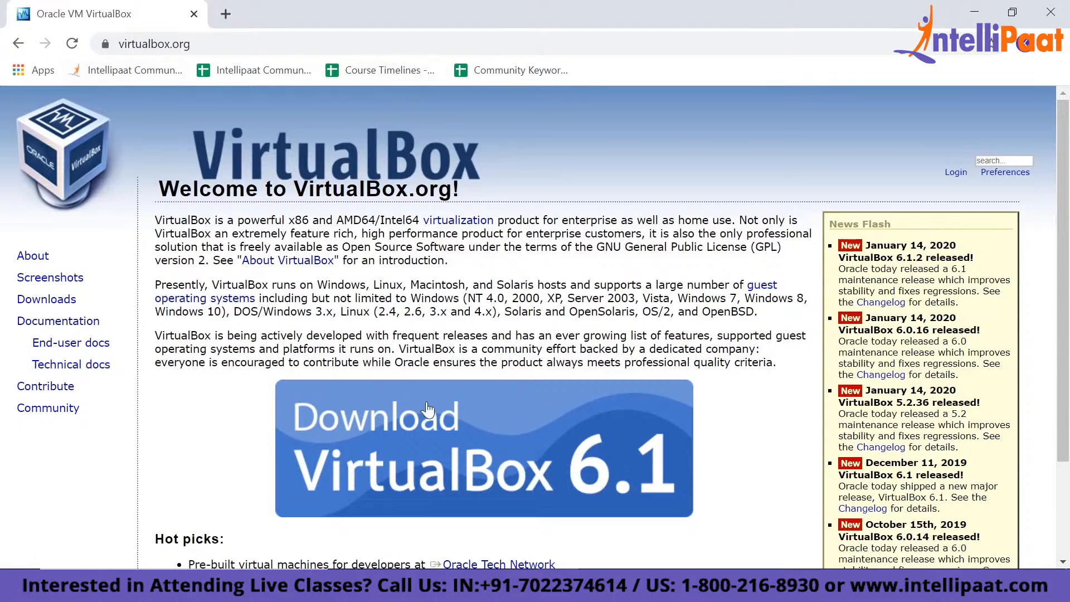
pyautogui.scroll(-2, 447, 397)
pyautogui.click(441, 369)
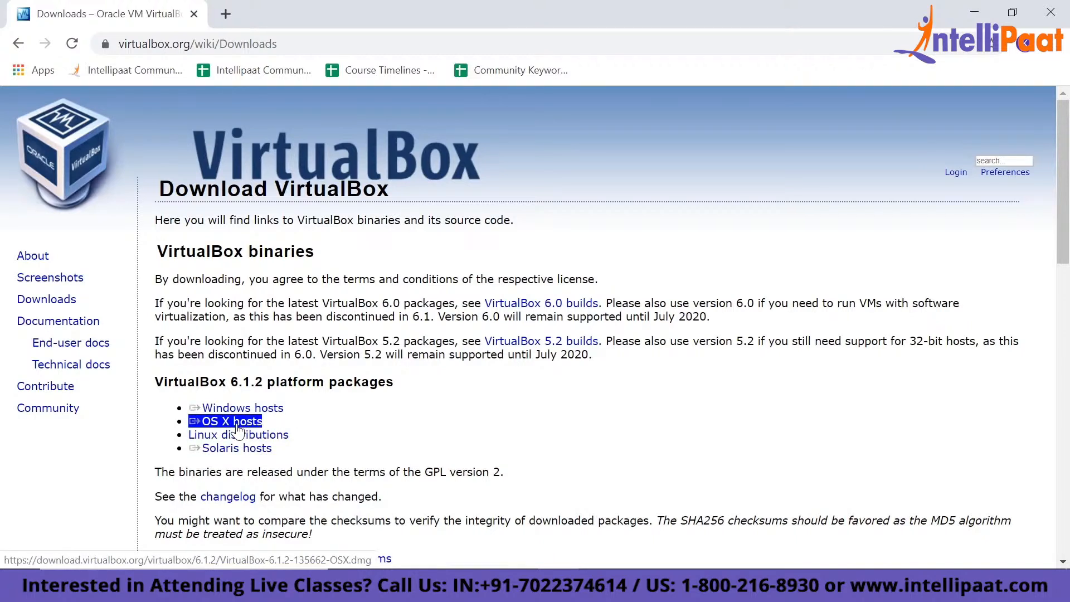
# - Examine the VirtualBox 6.1.2 packages offered for Linux distributions and return to the general download page
pyautogui.click(226, 438)
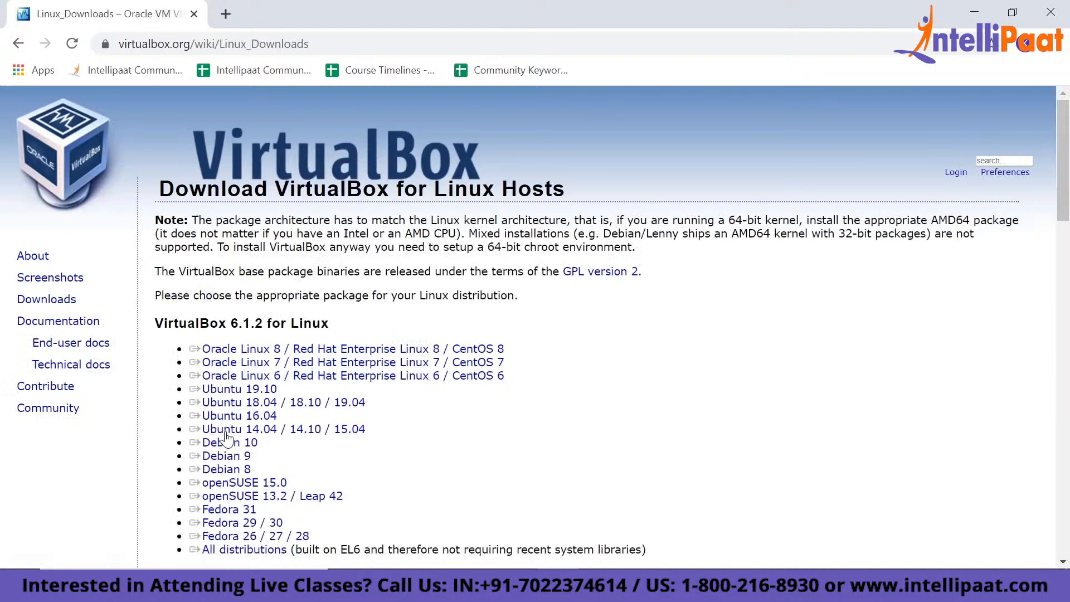
pyautogui.scroll(-3, 284, 316)
pyautogui.moveTo(278, 249); pyautogui.dragTo(189, 249)
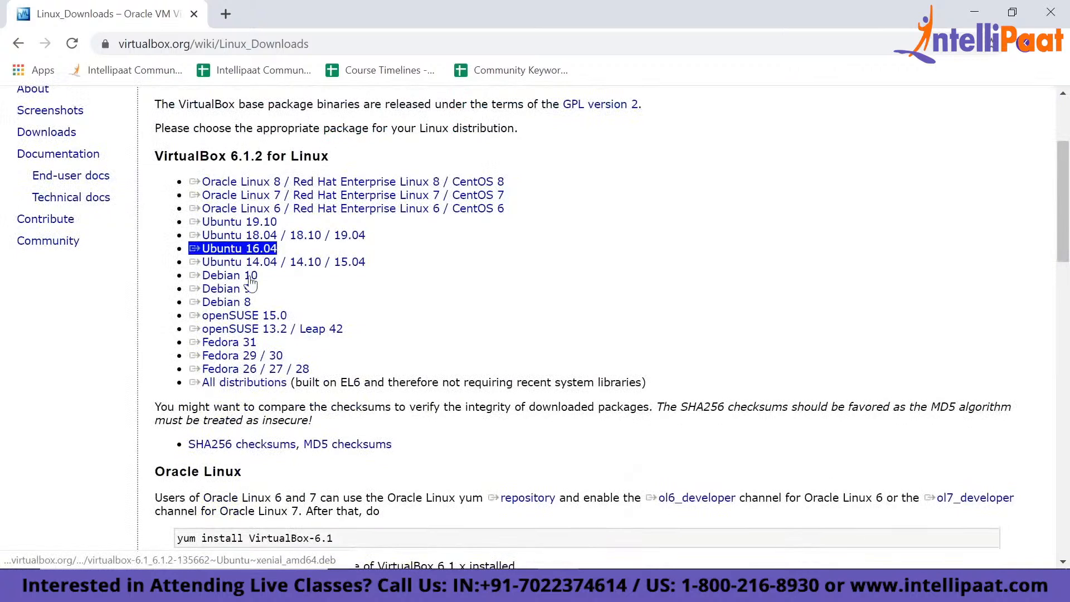
pyautogui.hotkey('shift', 'Tab')
pyautogui.hotkey('shift', 'Tab')
pyautogui.press('Tab')
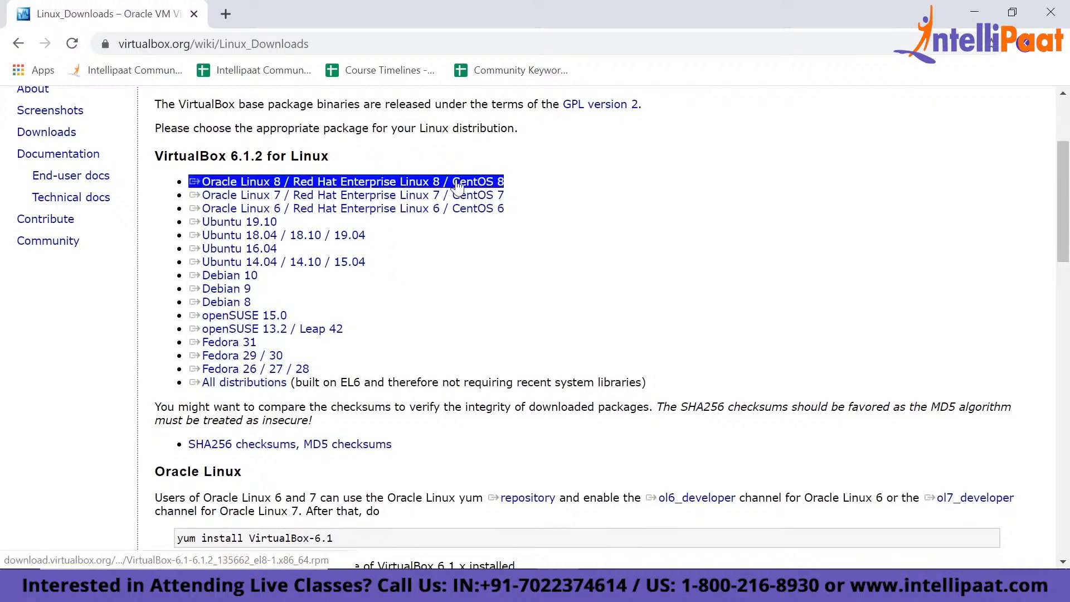
pyautogui.click(15, 49)
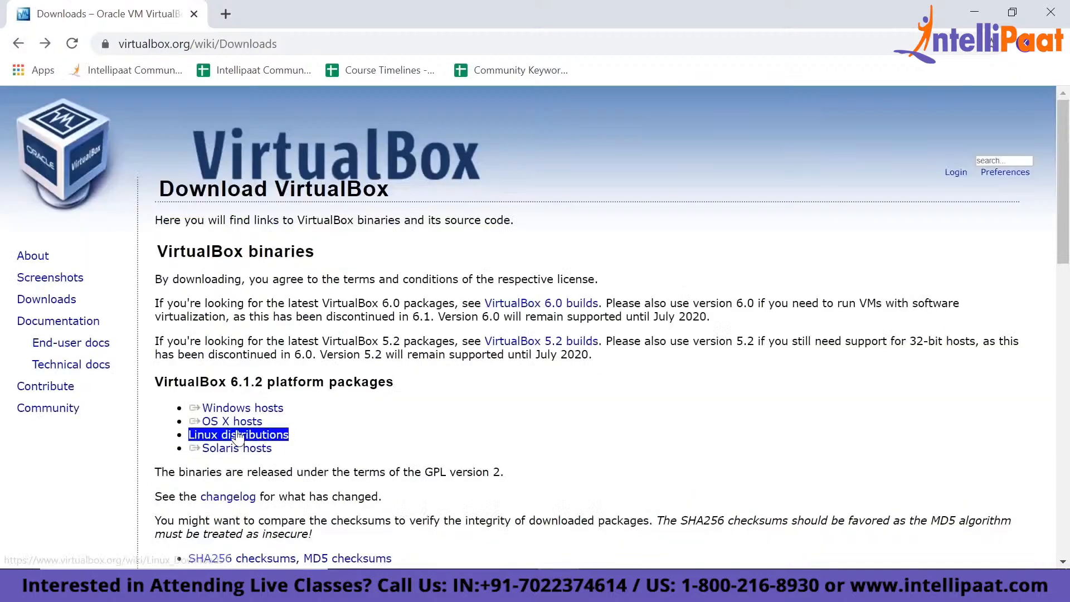
# - Start downloading the VirtualBox 6.1.2 package for Windows hosts, cancel the download and dismiss its notice
pyautogui.click(244, 410)
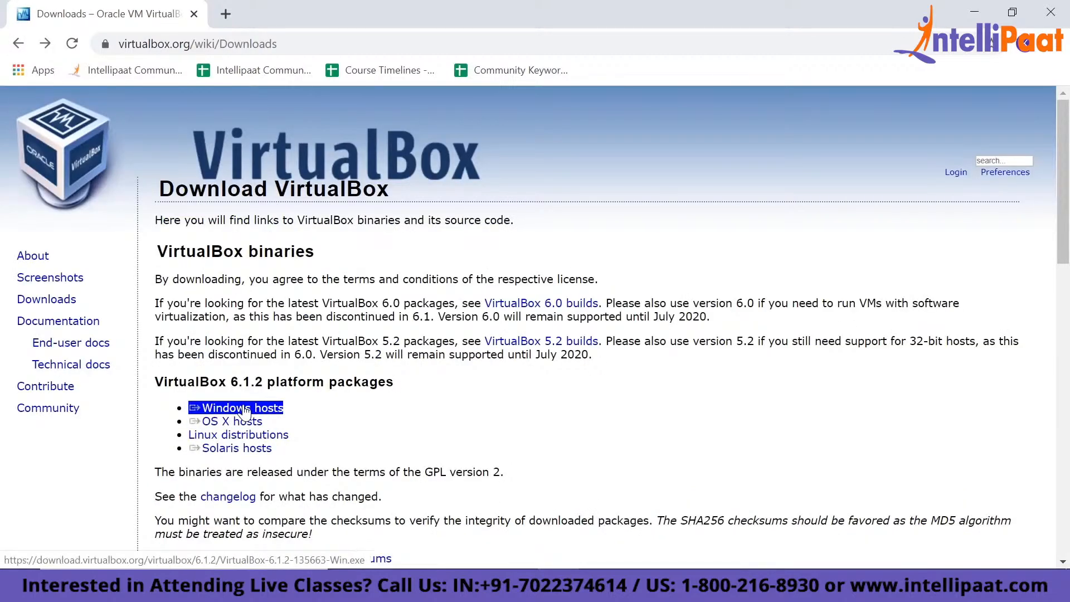
pyautogui.click(173, 549)
pyautogui.click(186, 518)
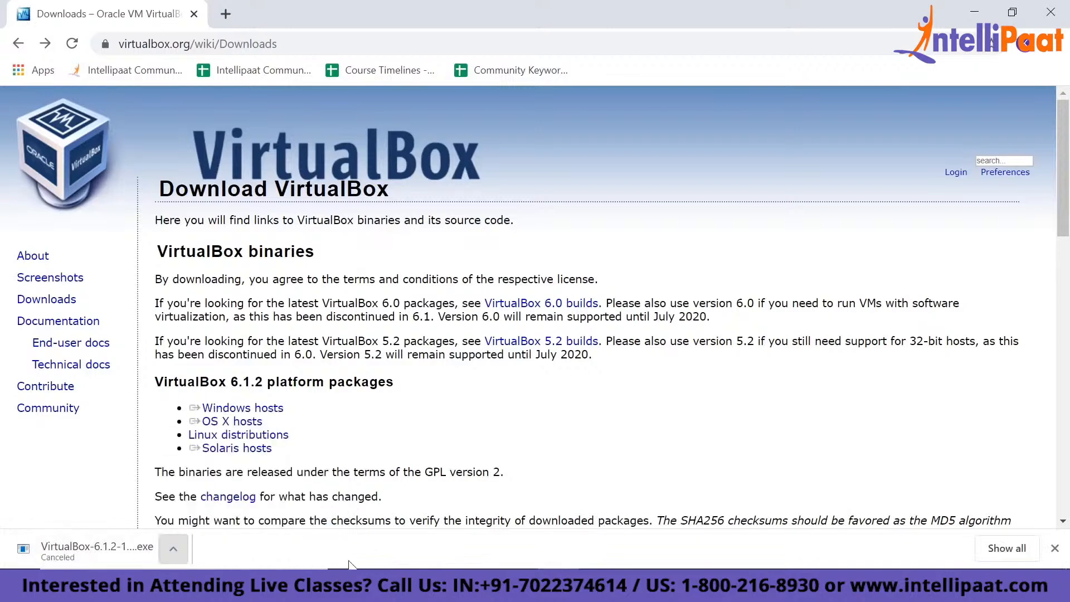
pyautogui.click(1055, 549)
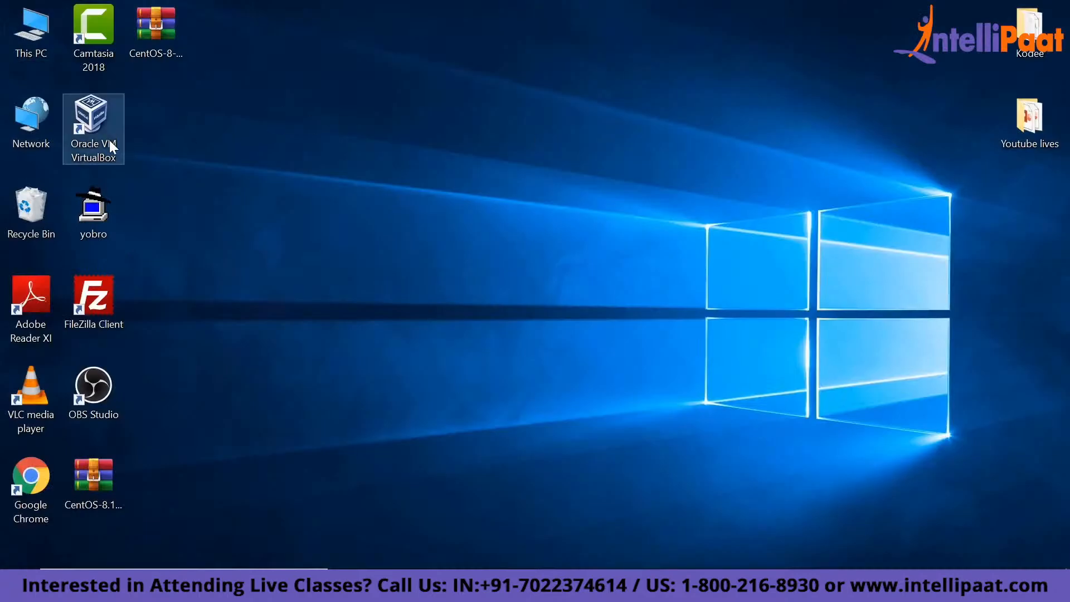
# - Switch to the desktop, launch Oracle VM VirtualBox and locate the CentOS-8-x86_64-1905-dvd1 image on the desktop
pyautogui.click(105, 142)
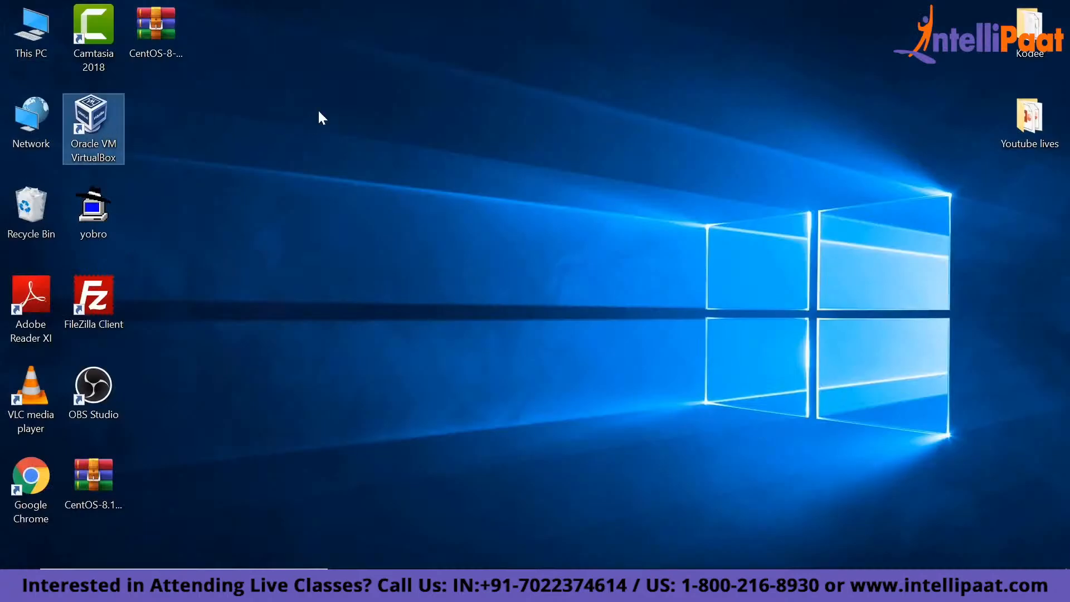
pyautogui.rightClick(456, 176)
pyautogui.click(490, 225)
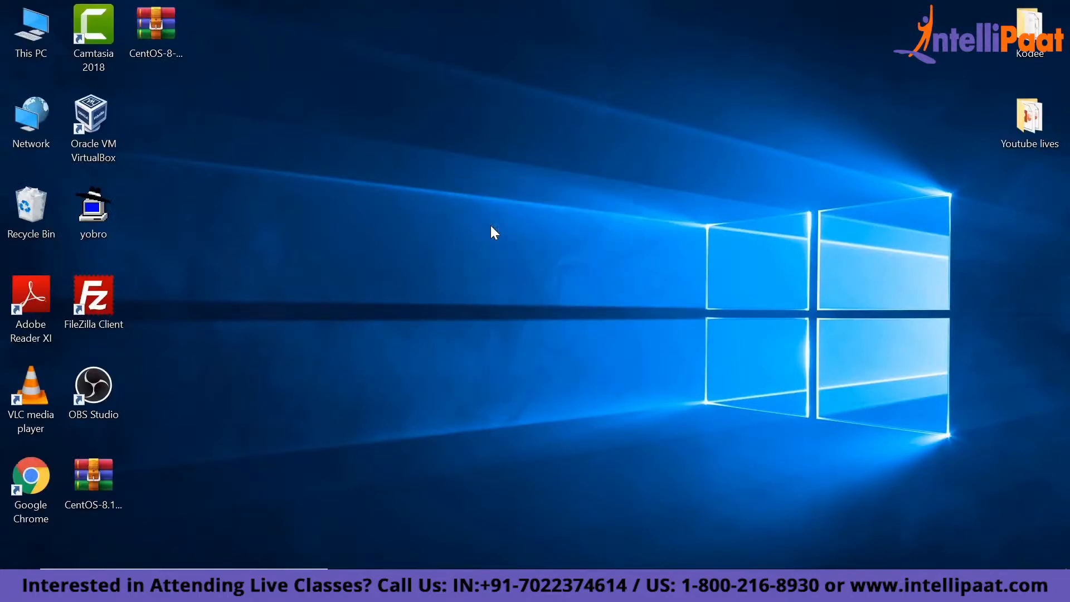
pyautogui.doubleClick(106, 134)
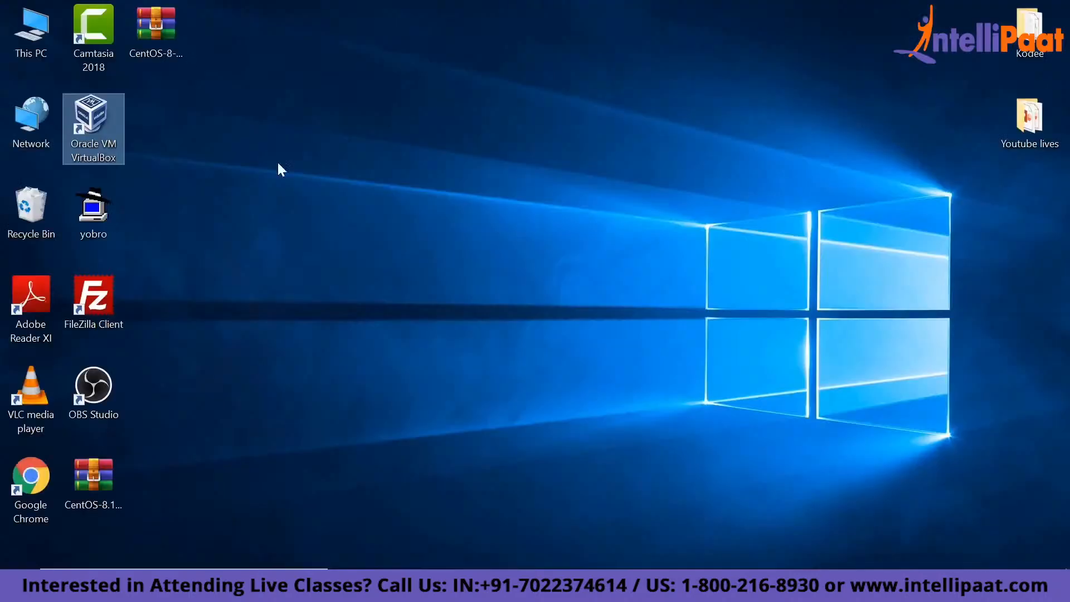
pyautogui.click(167, 42)
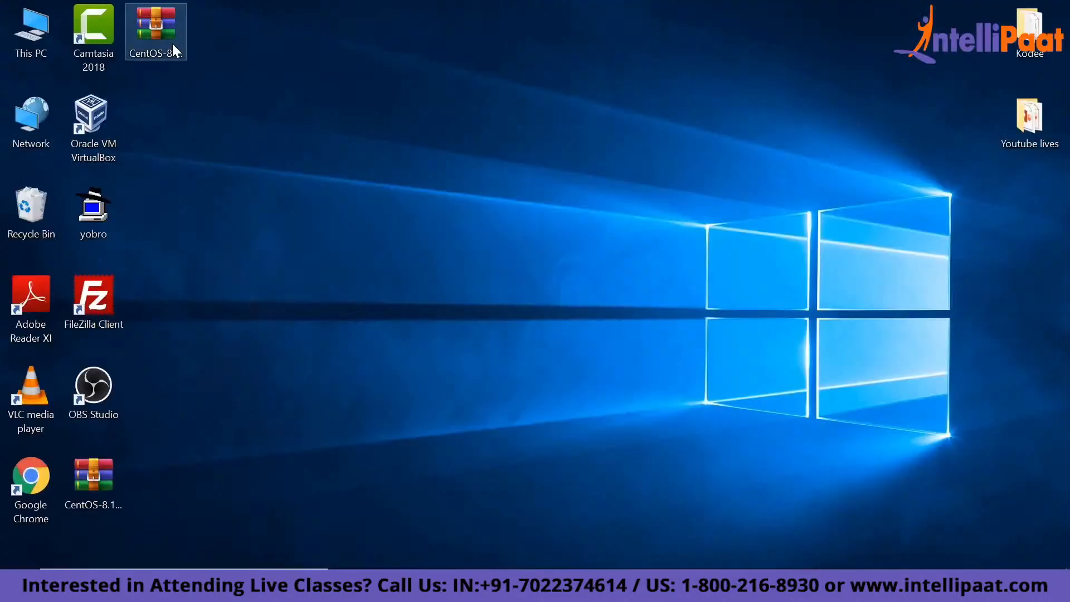
pyautogui.click(610, 159)
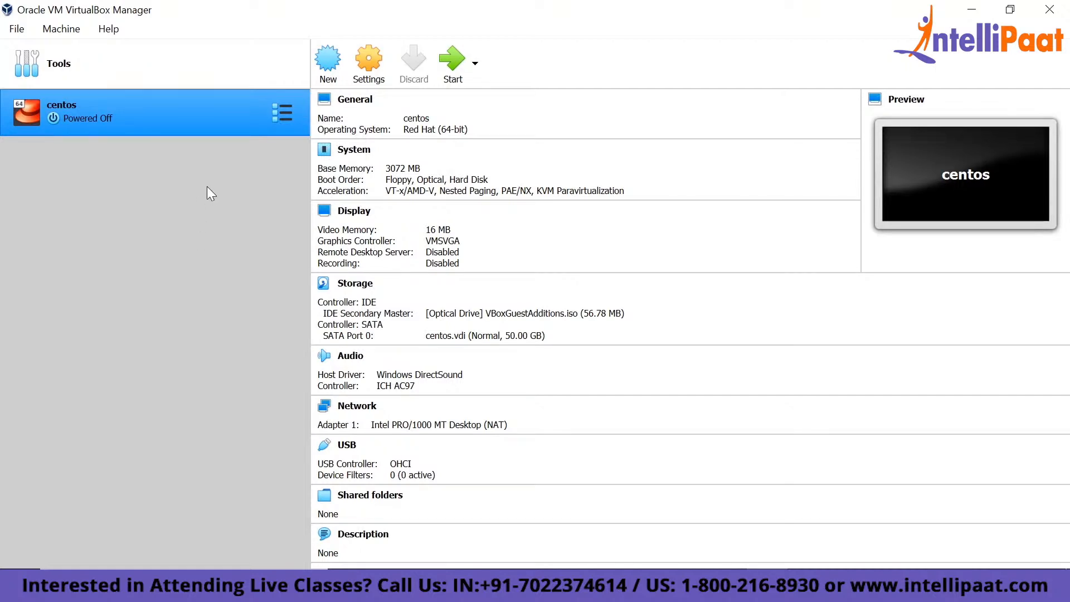
# - Start creating a new virtual machine and name it CentOS8
pyautogui.click(323, 82)
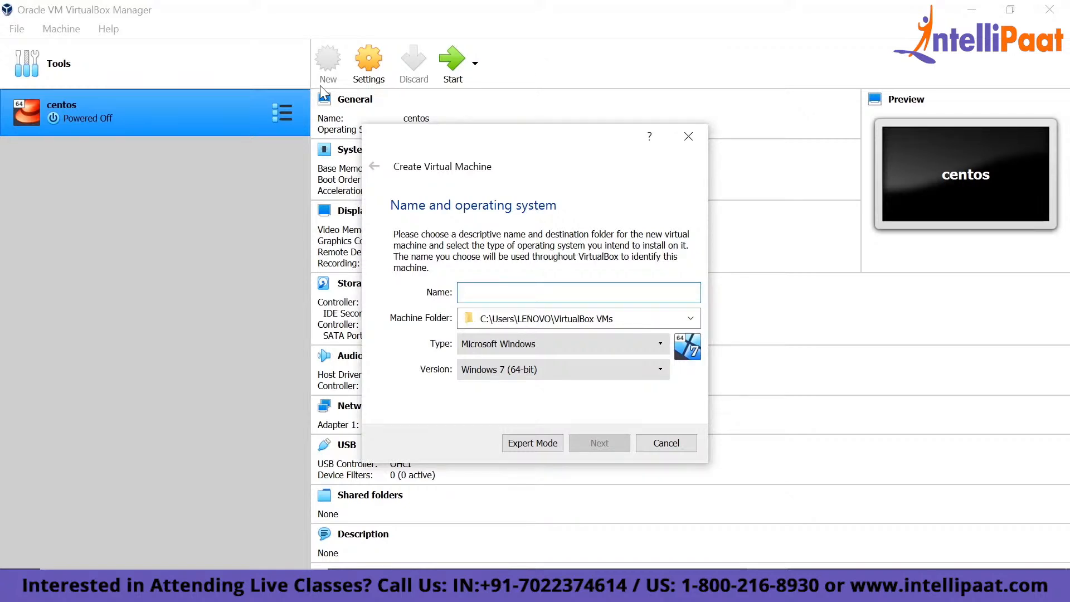
pyautogui.write('CentOS8')
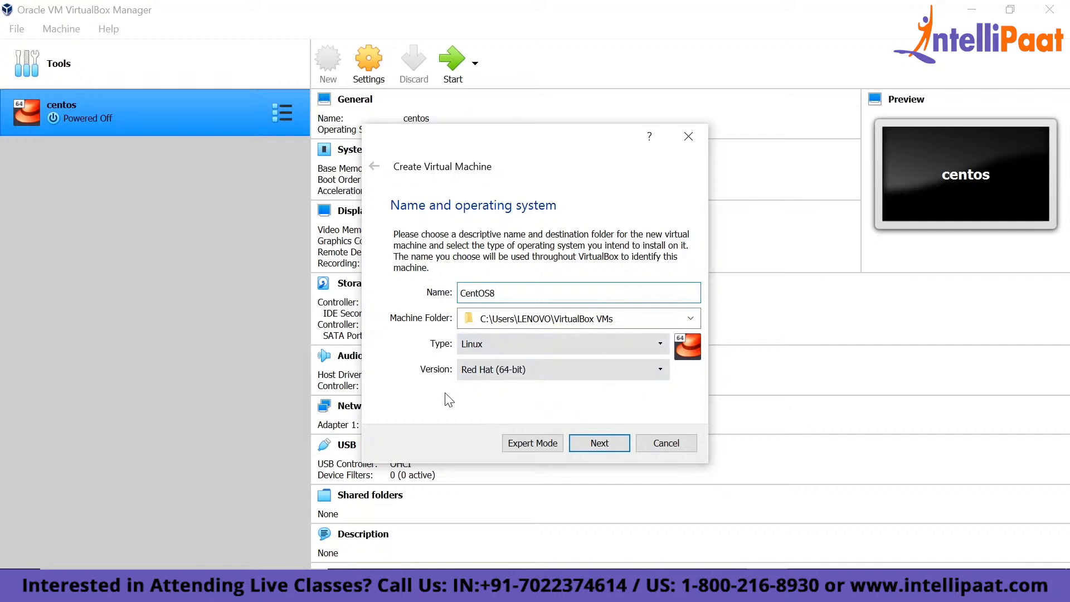
# - Try the machine name "win" to see how the operating system type adapts, and enter CentOS8 again
pyautogui.press('BackSpace')
pyautogui.press('BackSpace')
pyautogui.press('BackSpace')
pyautogui.press('BackSpace')
pyautogui.press('BackSpace')
pyautogui.press('BackSpace')
pyautogui.press('BackSpace')
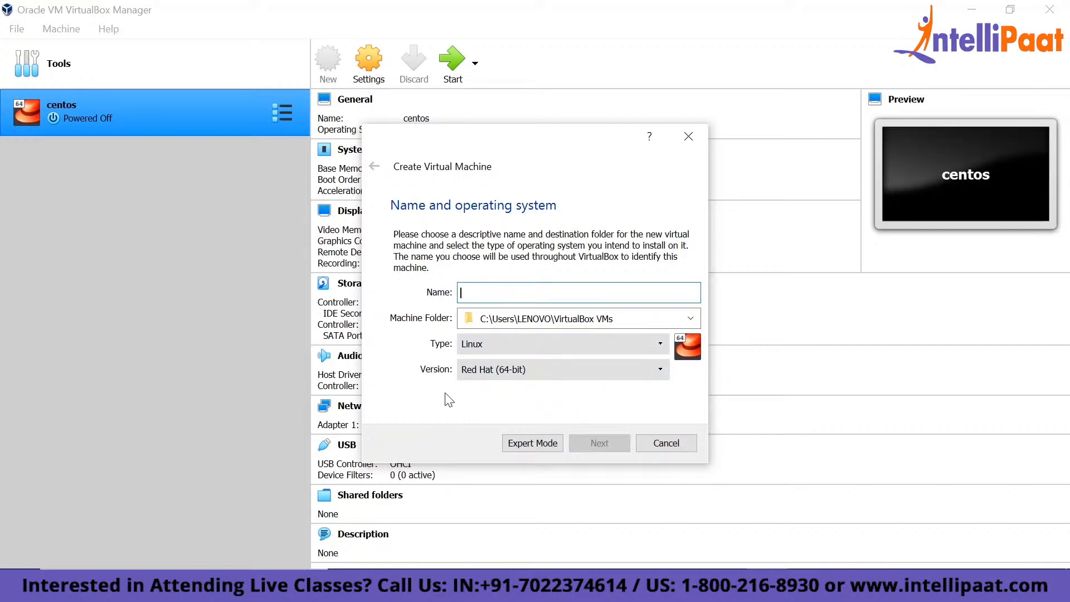
pyautogui.write('win')
pyautogui.press('BackSpace')
pyautogui.press('BackSpace')
pyautogui.press('BackSpace')
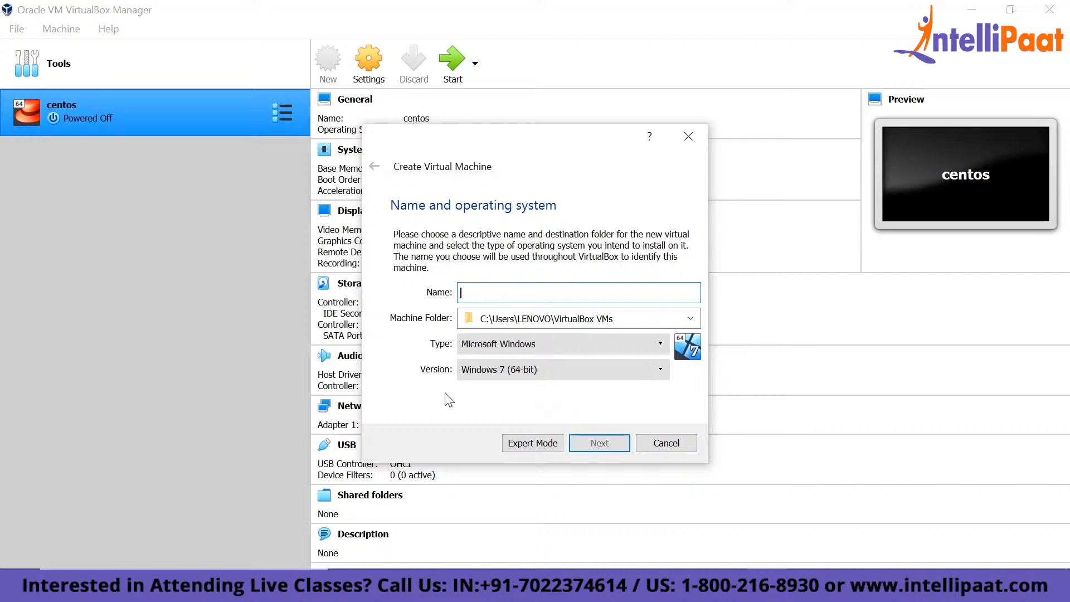
pyautogui.write('CentOS8')
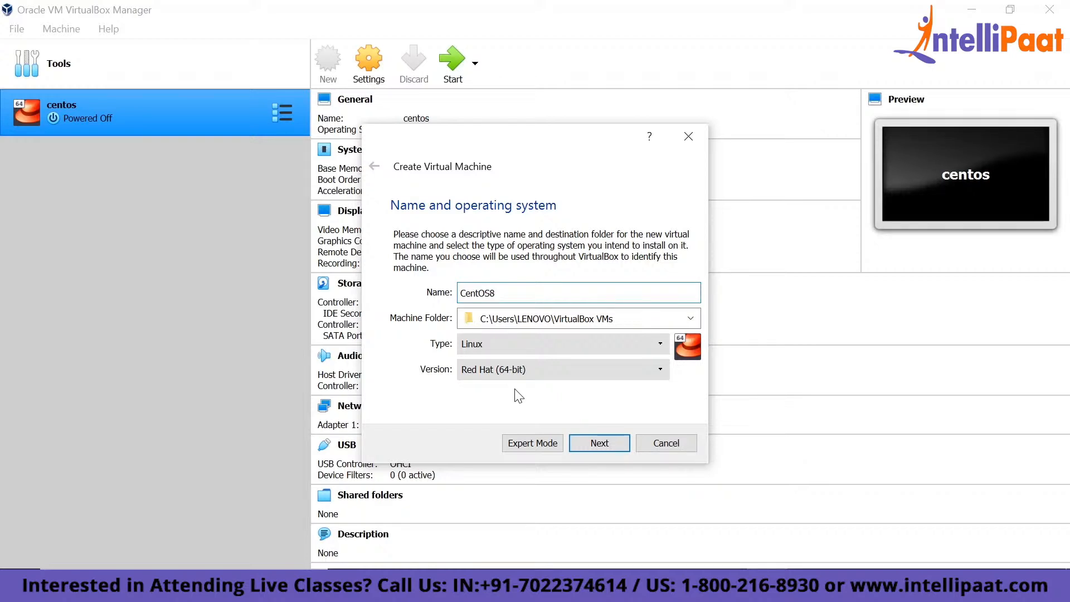
# - Accept the Linux Red Hat (64-bit) system, set the memory size to 4096 MB and proceed to creating a virtual hard disk
pyautogui.click(591, 449)
pyautogui.doubleClick(641, 295)
pyautogui.write('3072')
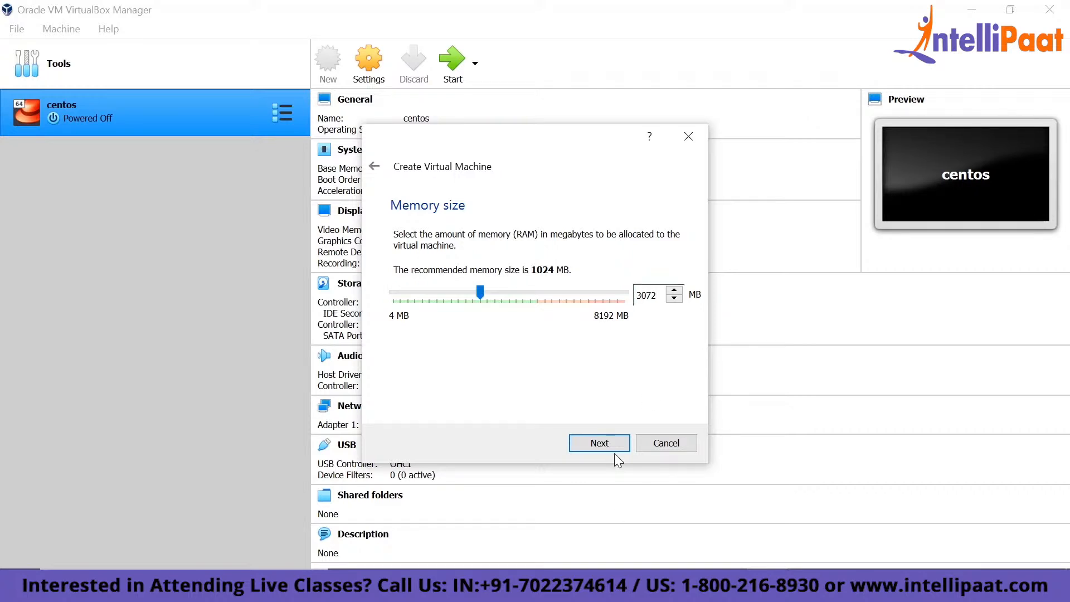
pyautogui.doubleClick(648, 296)
pyautogui.moveTo(483, 285); pyautogui.dragTo(510, 285)
pyautogui.press('Return')
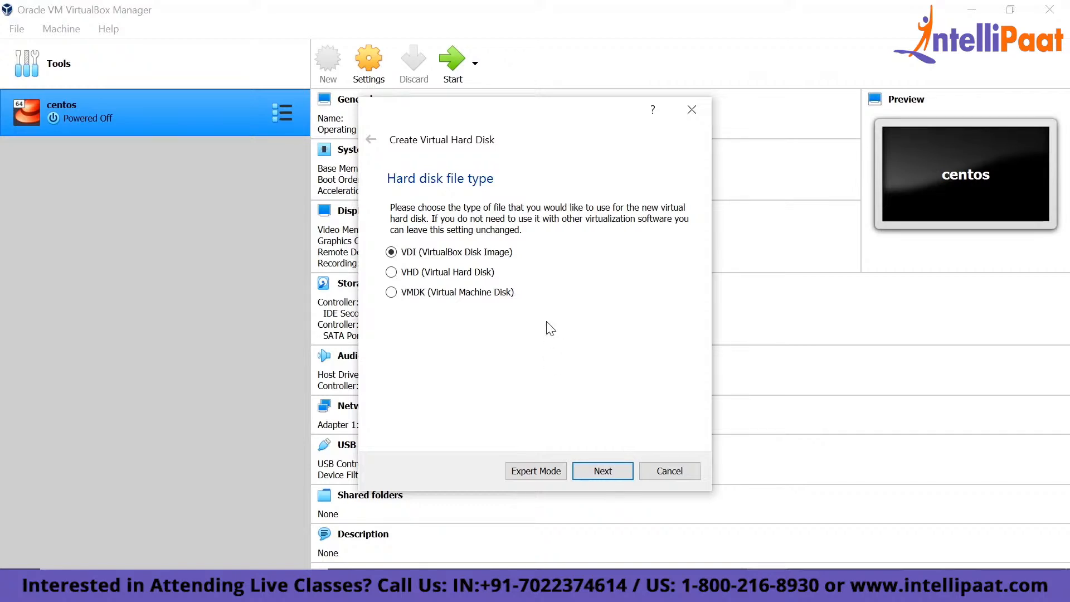
# - Create a dynamically allocated VDI hard disk of 50 GB for the CentOS8 machine
pyautogui.click(624, 470)
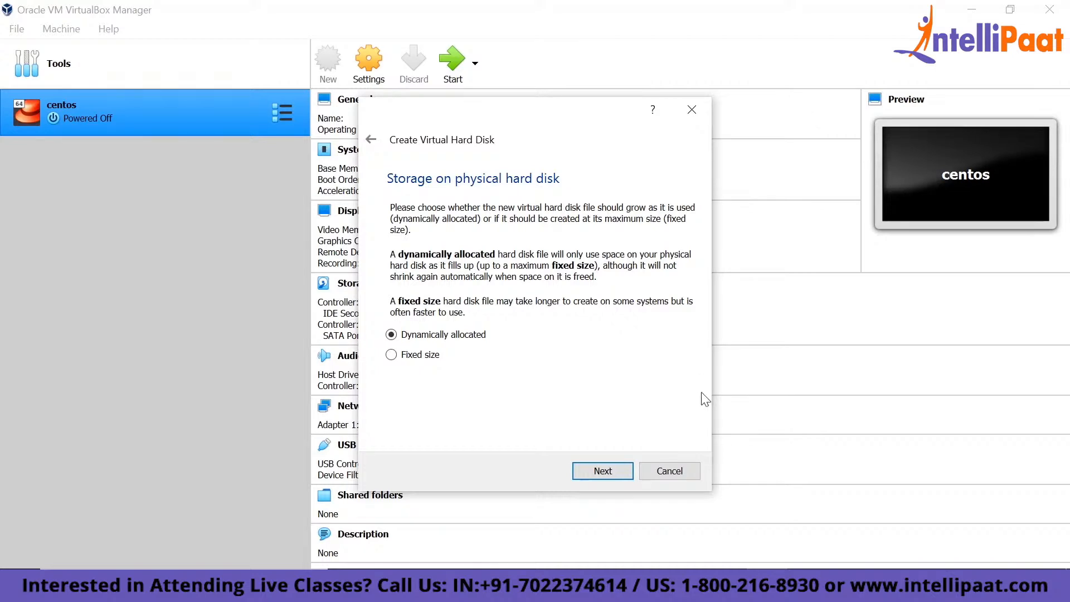
pyautogui.click(606, 472)
pyautogui.click(669, 317)
pyautogui.press('Delete')
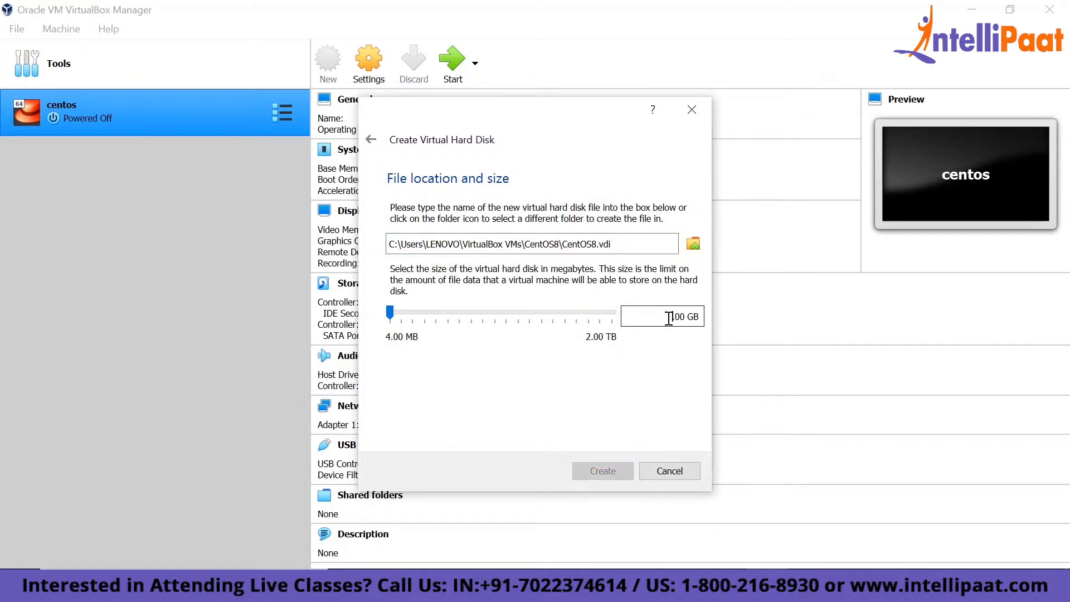
pyautogui.write('50')
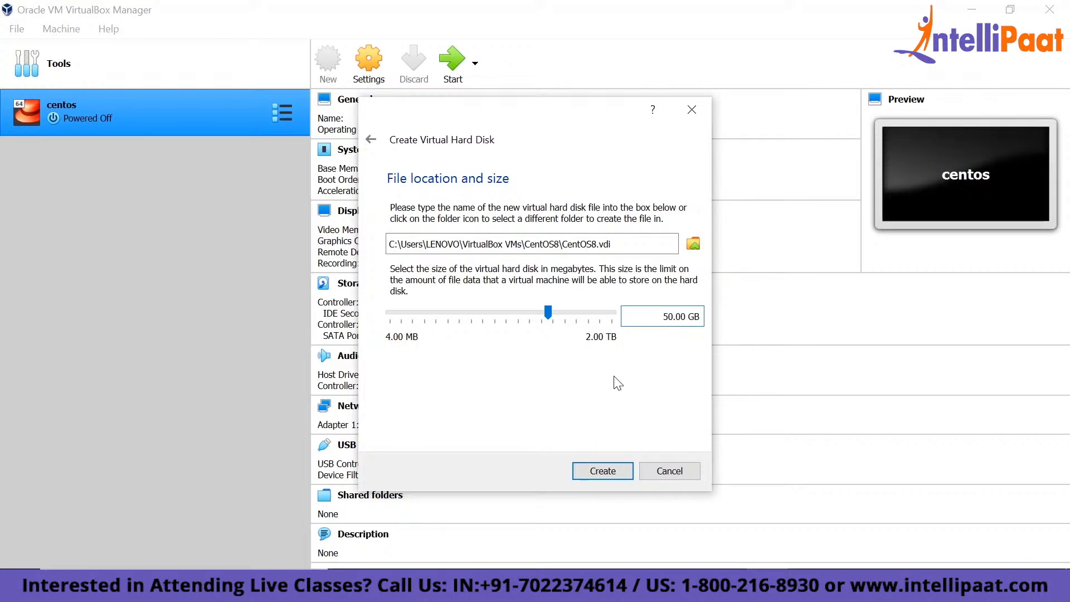
pyautogui.click(612, 468)
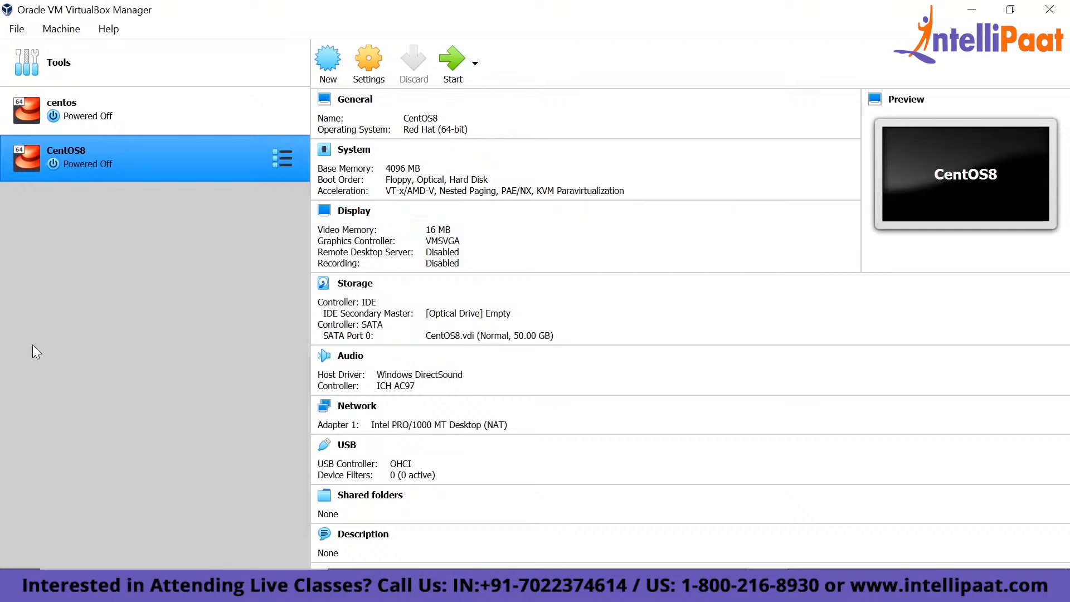
# - Load the CentOS-8-x86_64-1905-dvd1 disk file from the Desktop into the CentOS8 machine's empty IDE optical drive and save the settings
pyautogui.click(372, 83)
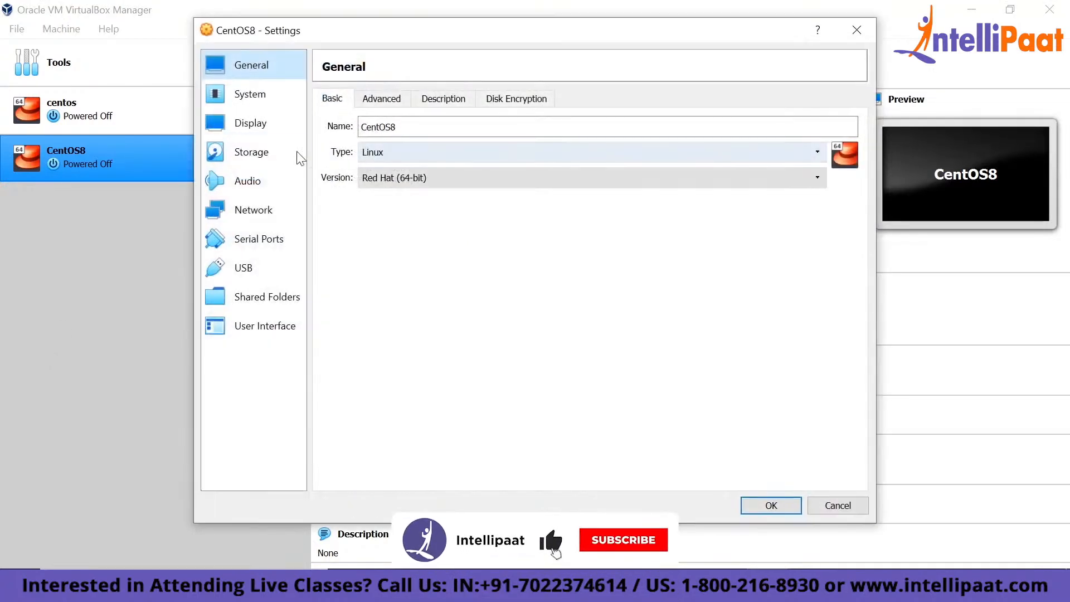
pyautogui.click(246, 162)
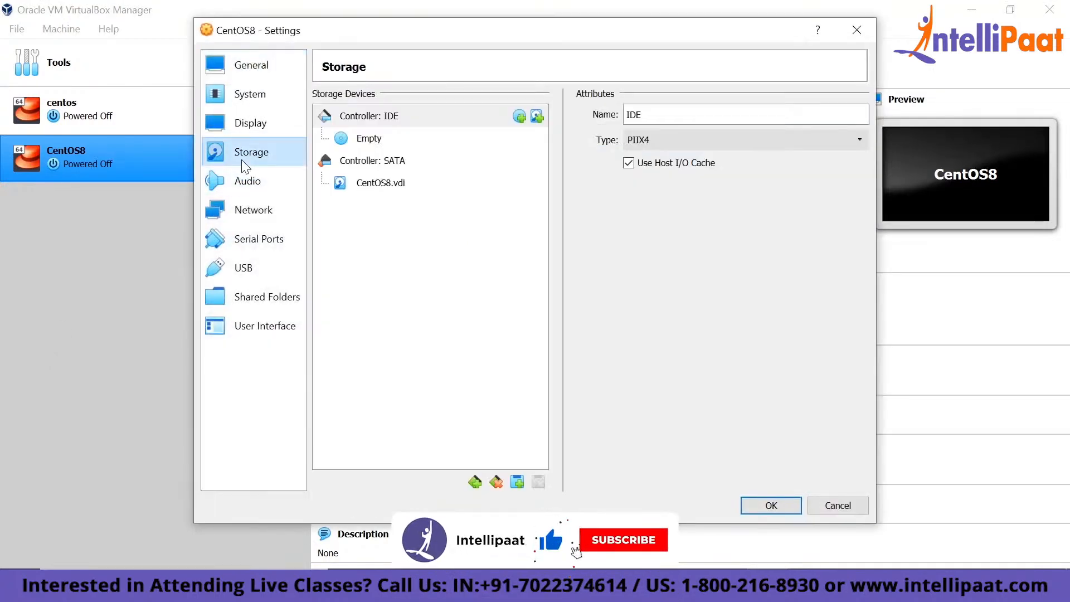
pyautogui.click(369, 186)
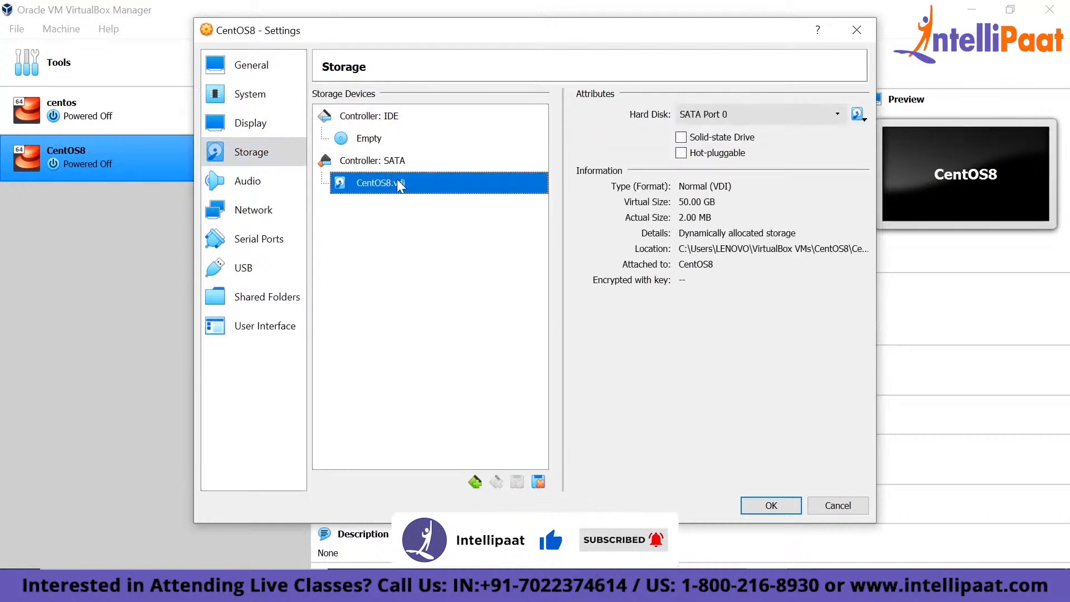
pyautogui.click(369, 139)
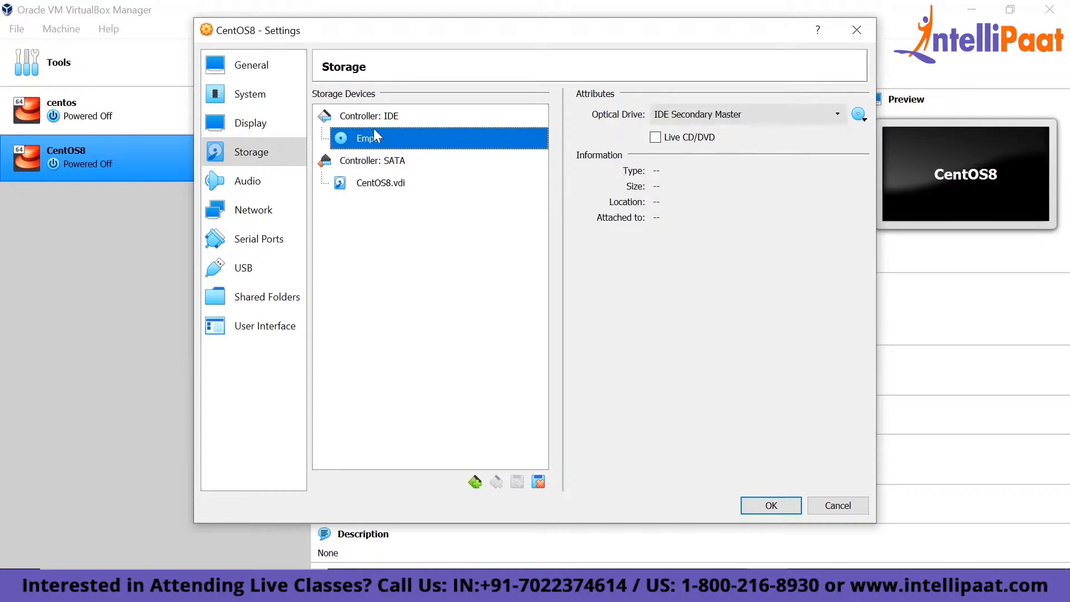
pyautogui.click(858, 114)
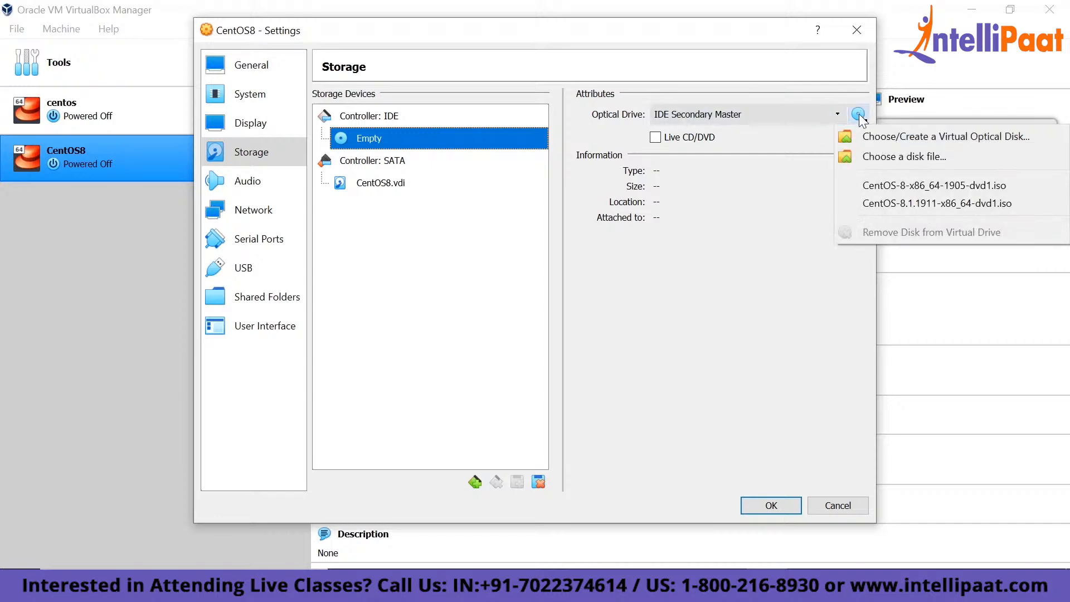
pyautogui.click(869, 158)
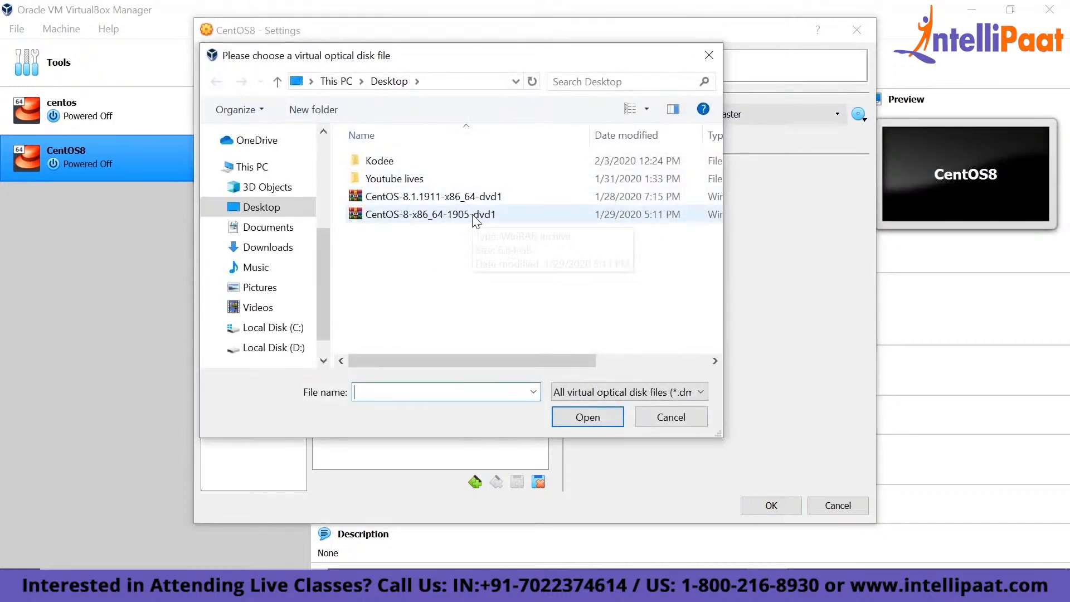
pyautogui.click(472, 217)
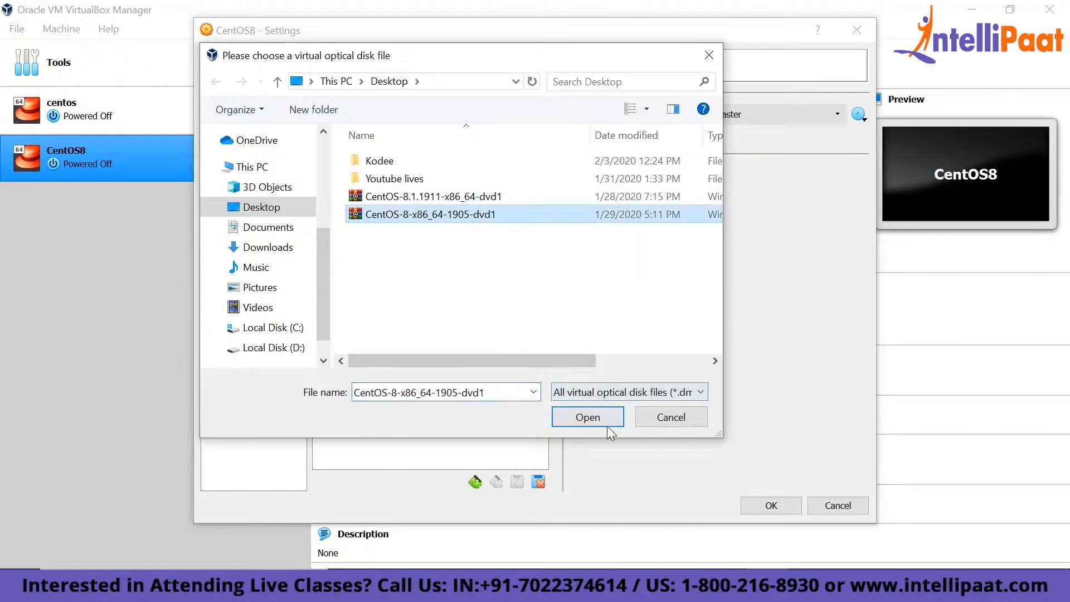
pyautogui.click(593, 419)
pyautogui.click(770, 505)
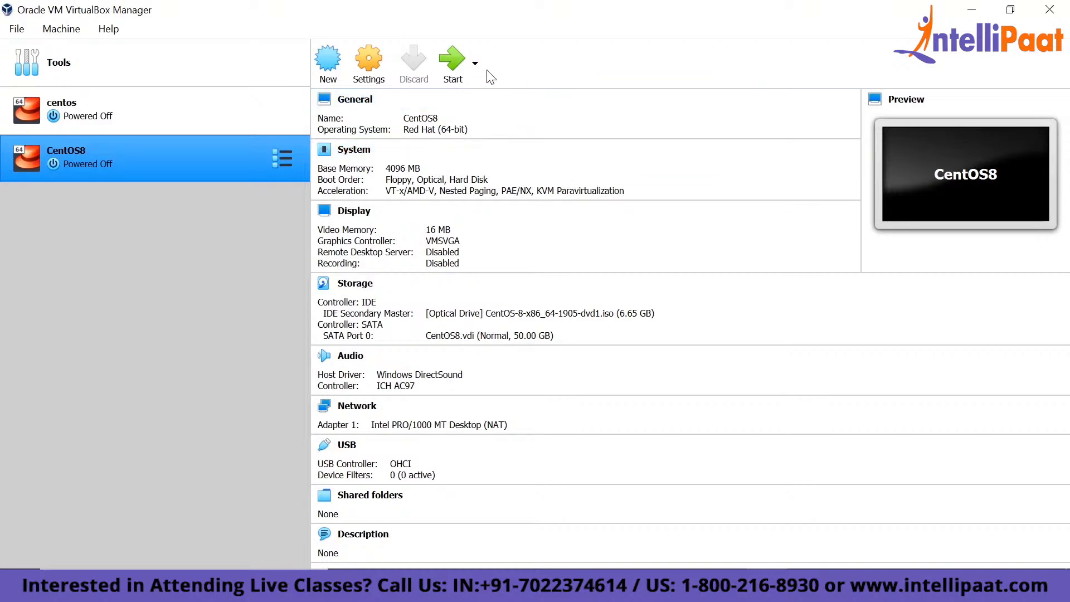
# - Start the CentOS8 machine from CentOS-8-x86_64-1905-dvd1.iso, boot into the CentOS Linux 8.0.1905 installer and dismiss the VirtualBox notices
pyautogui.click(453, 58)
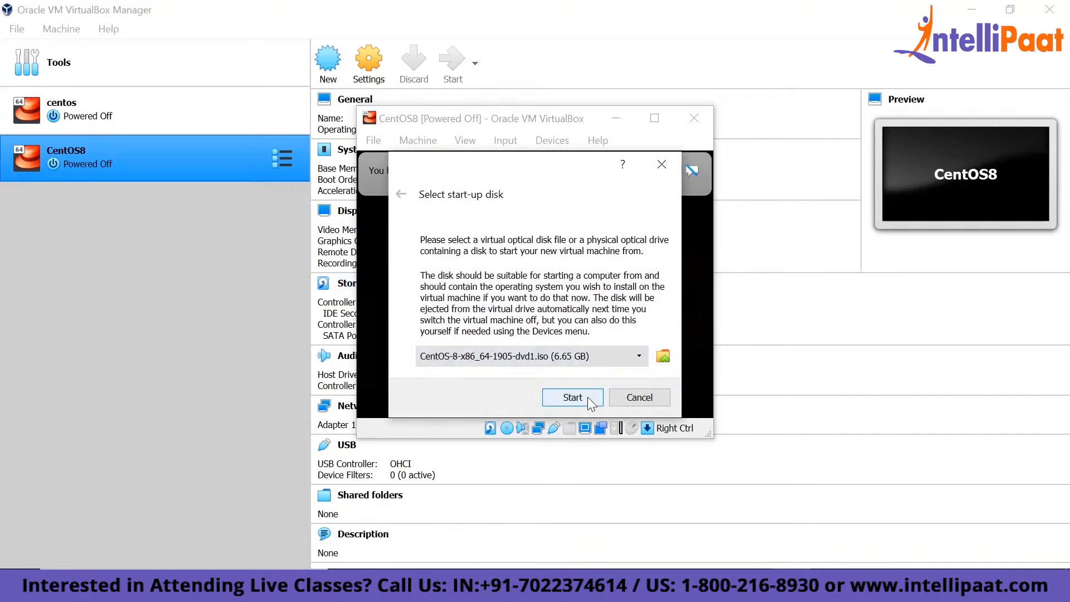
pyautogui.click(587, 397)
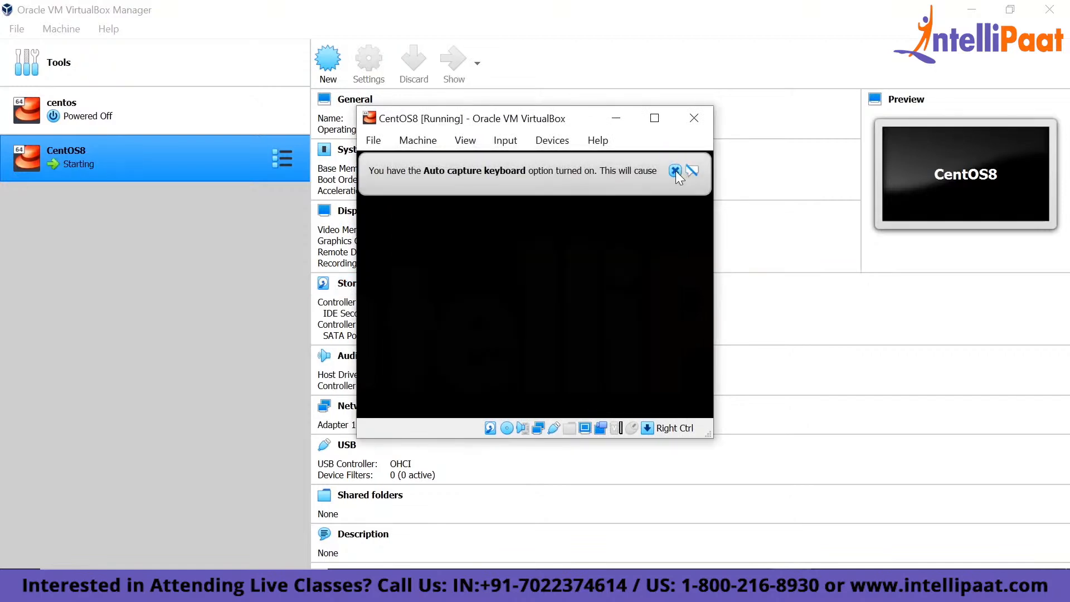
pyautogui.click(691, 170)
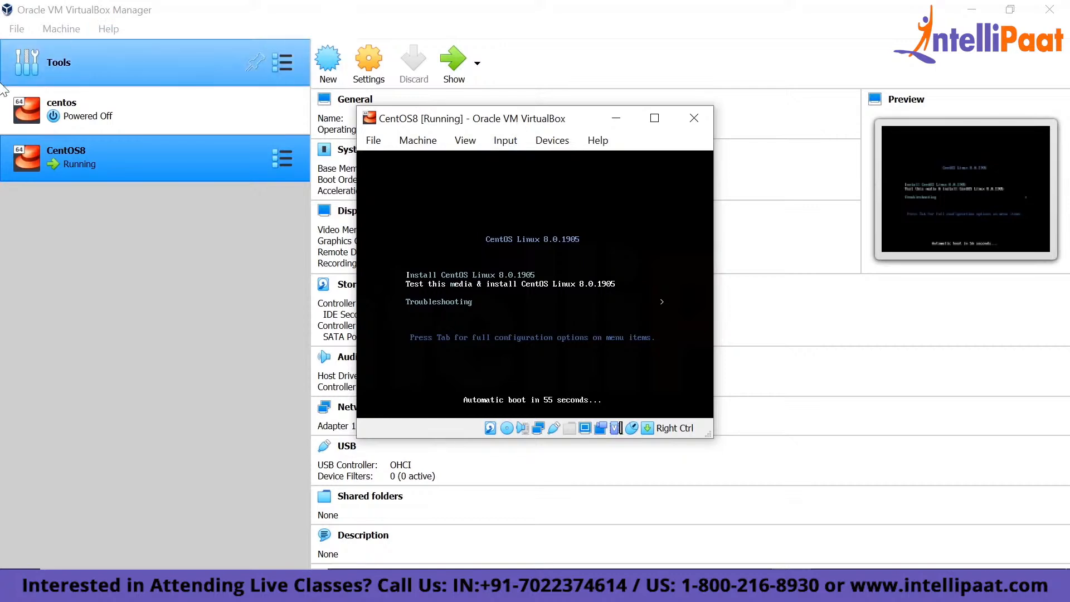
pyautogui.press('Return')
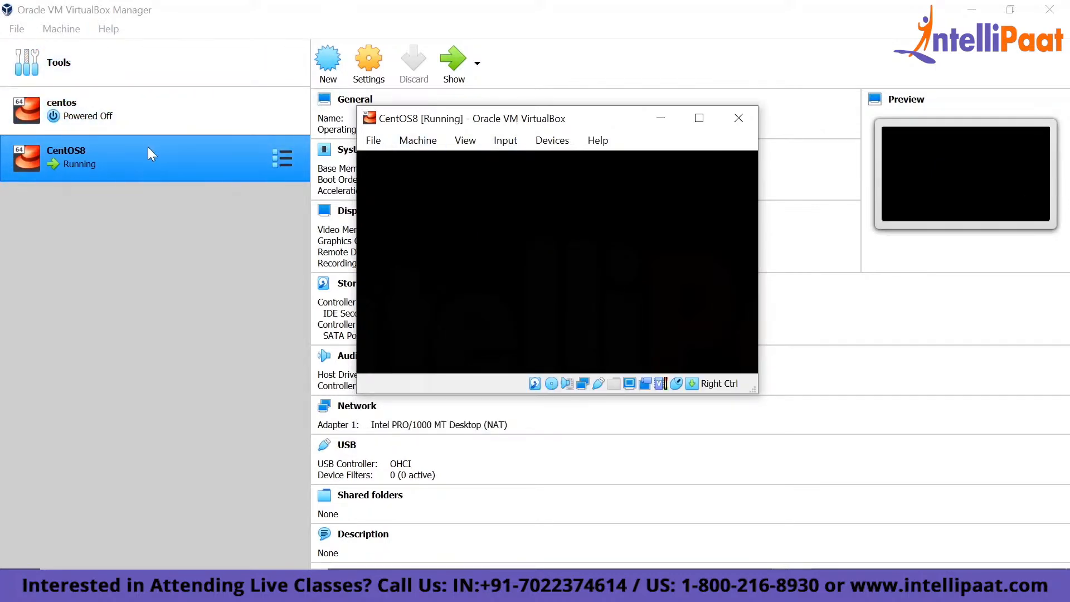
pyautogui.click(139, 62)
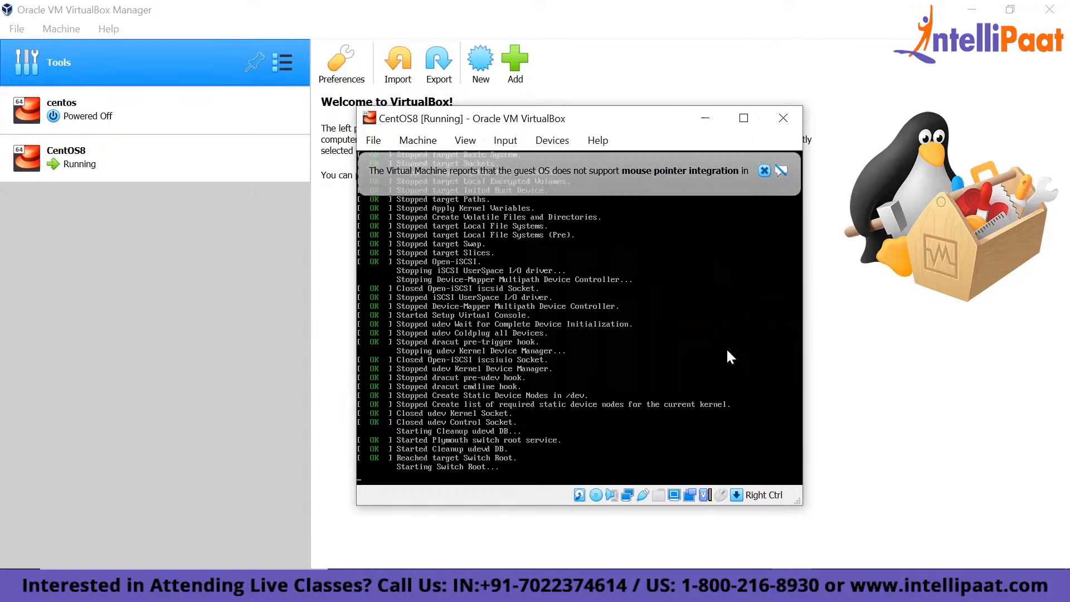
pyautogui.click(764, 171)
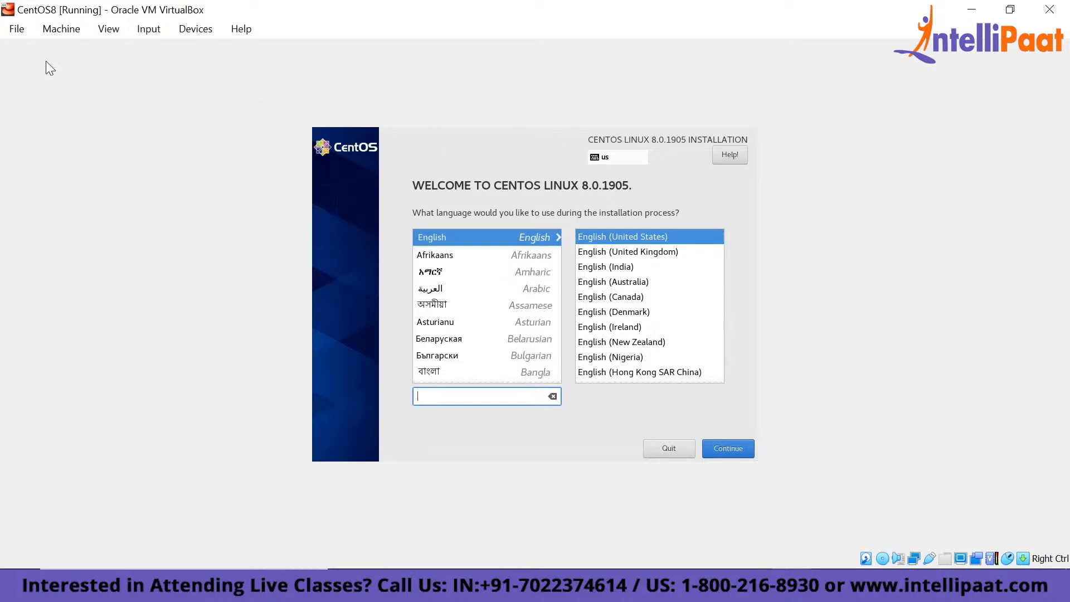
# - Accept English (United States) as the installation language and confirm the 50 GiB ATA VBOX HARDDISK with automatic partitioning as the destination
pyautogui.click(733, 445)
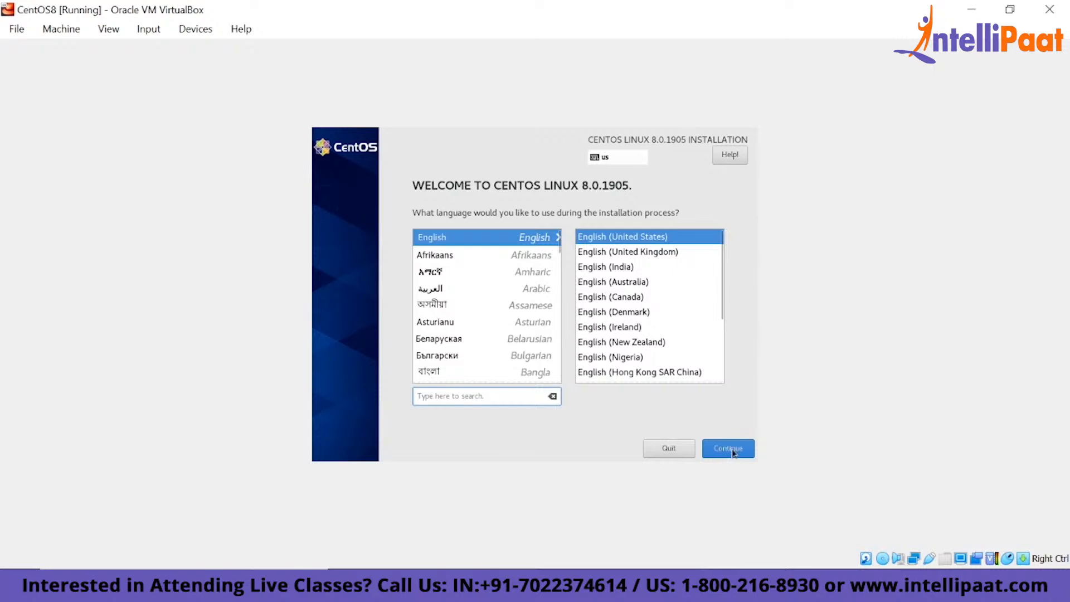
pyautogui.click(733, 452)
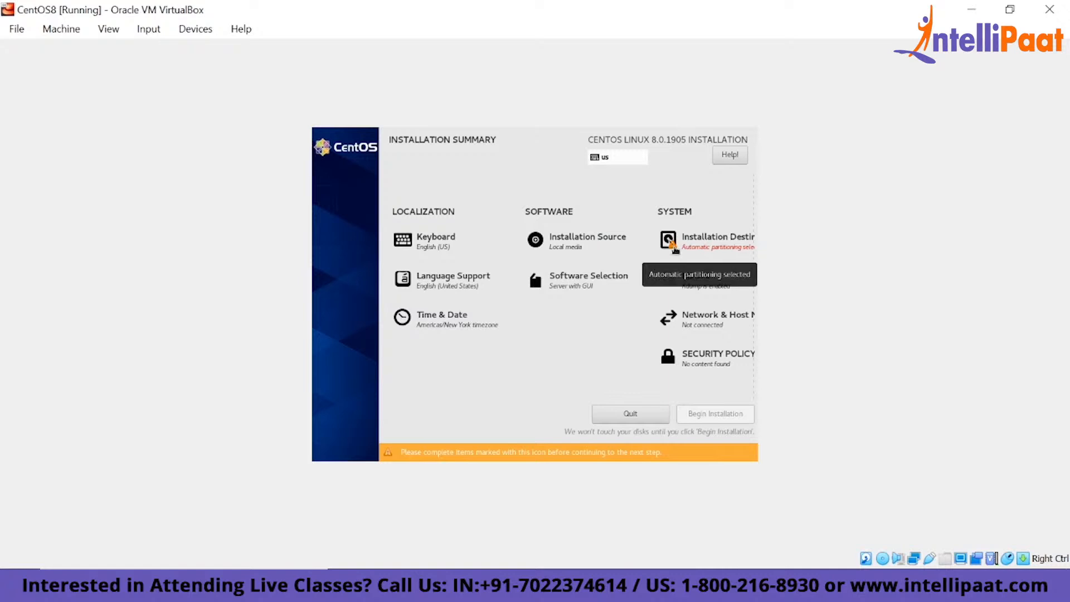
pyautogui.click(675, 249)
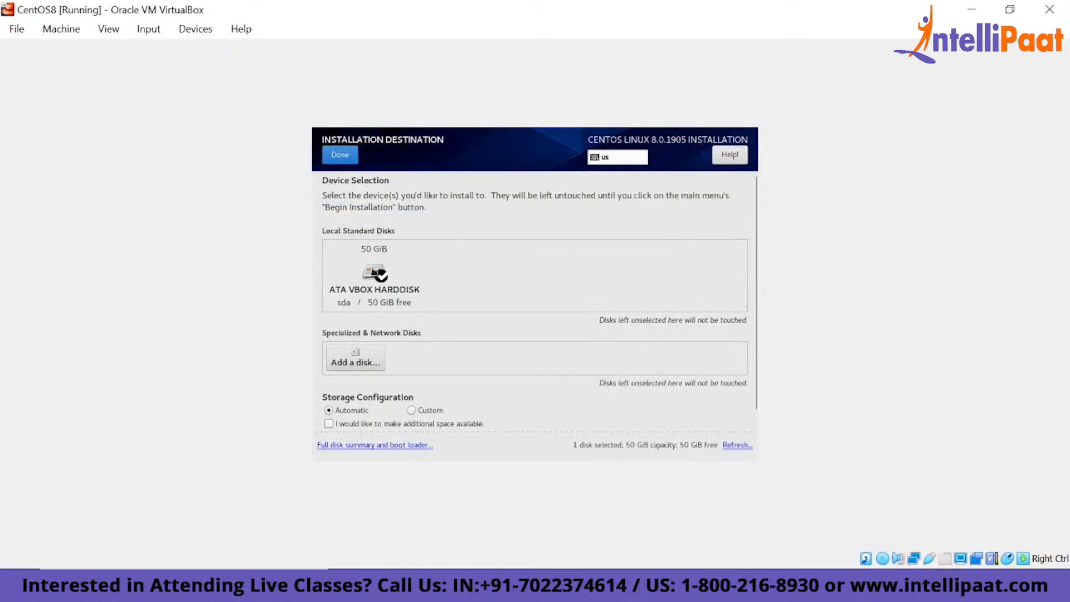
pyautogui.click(340, 156)
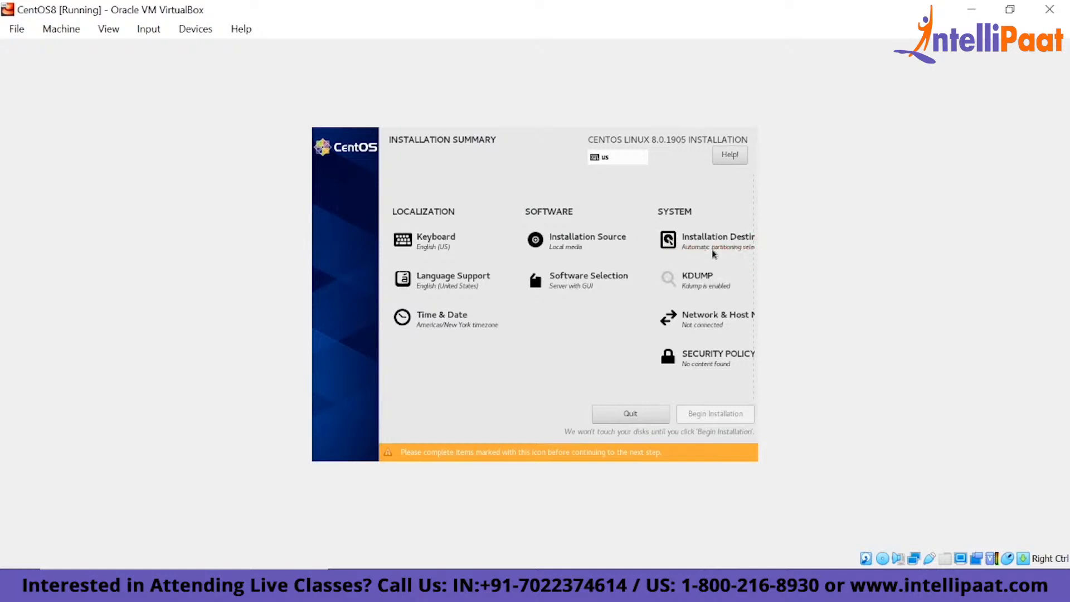
pyautogui.click(713, 252)
pyautogui.click(356, 280)
pyautogui.click(363, 278)
pyautogui.click(337, 162)
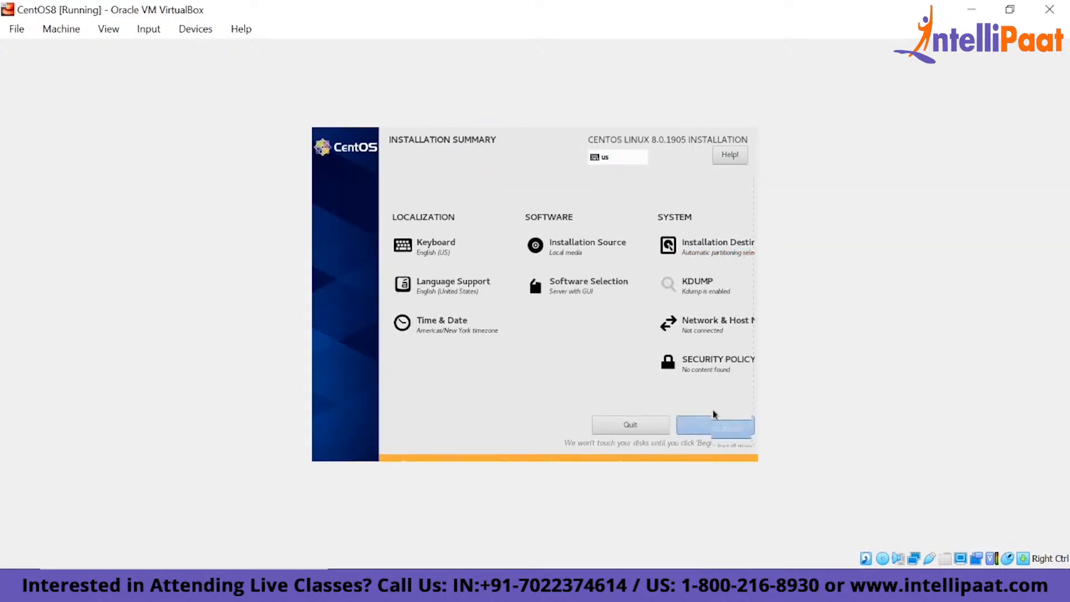
# - Begin the CentOS installation and set the root password, confirming it despite the short length
pyautogui.click(716, 434)
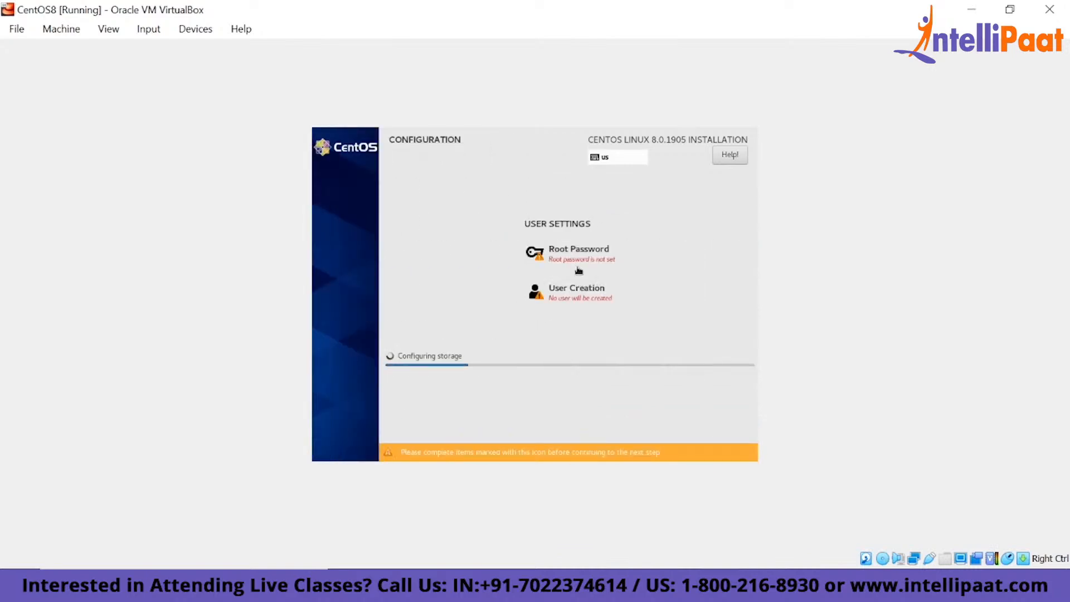
pyautogui.click(579, 270)
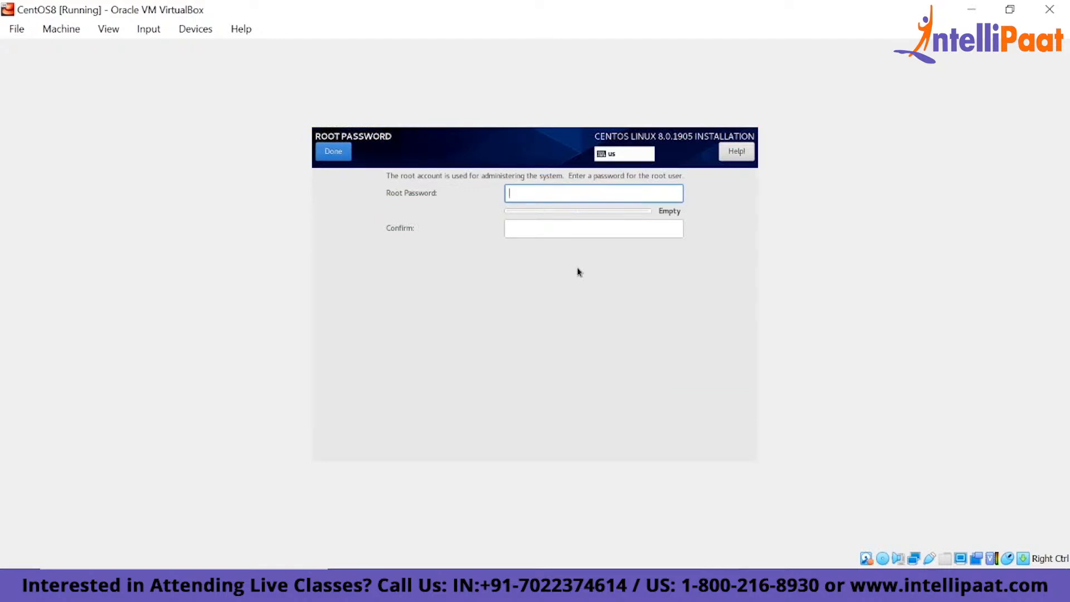
pyautogui.write('•••••')
pyautogui.press('Tab')
pyautogui.write('•••••')
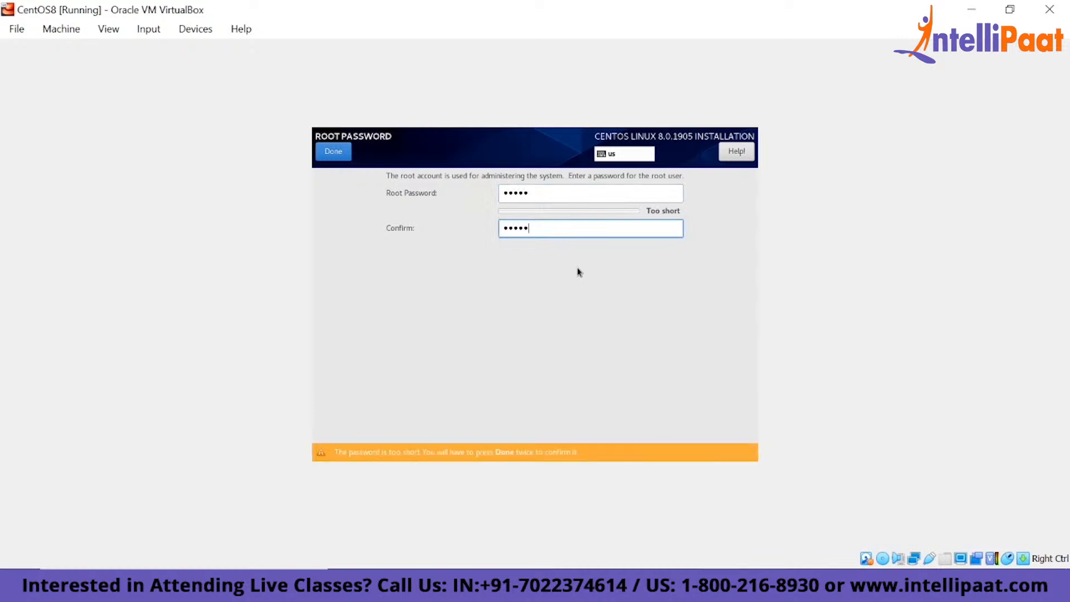
pyautogui.click(333, 151)
pyautogui.click(333, 151)
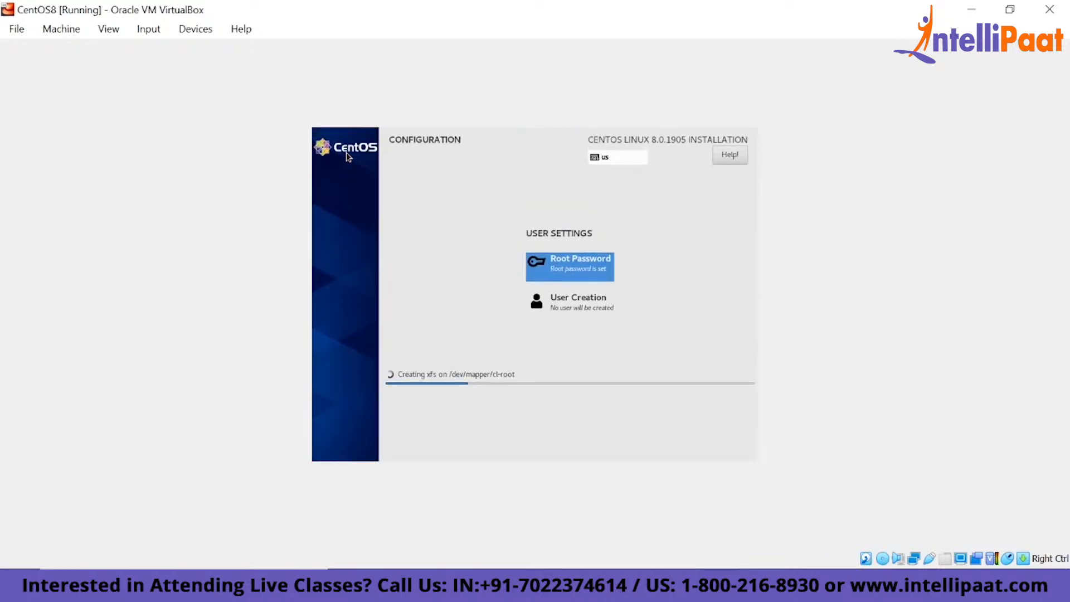
# - Create the user intellipaat as an administrator, enter and confirm the account password, and accept it despite the short length
pyautogui.click(576, 311)
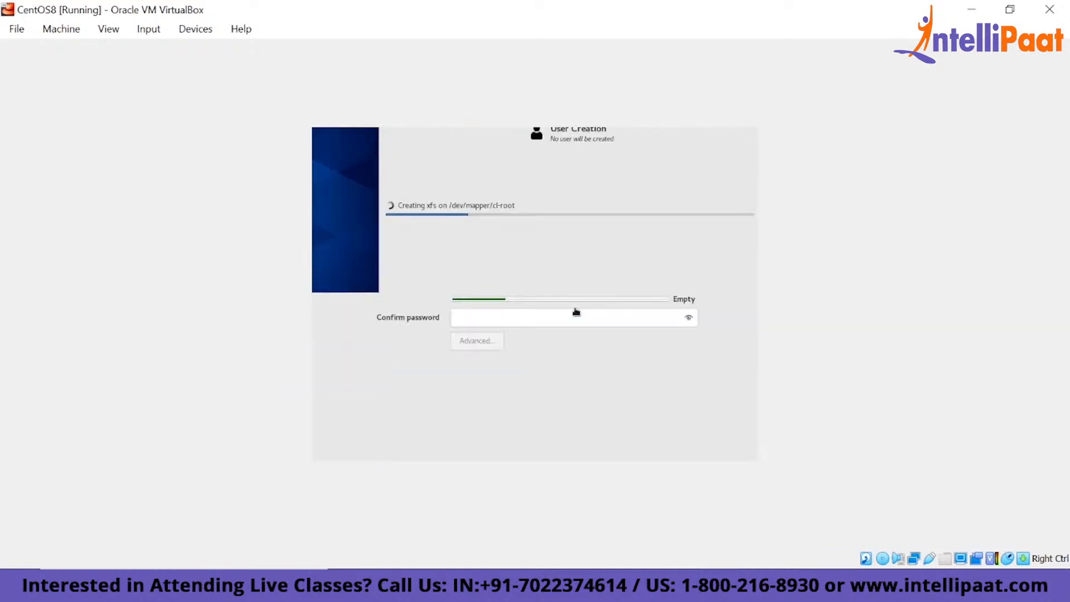
pyautogui.write('intellipaat')
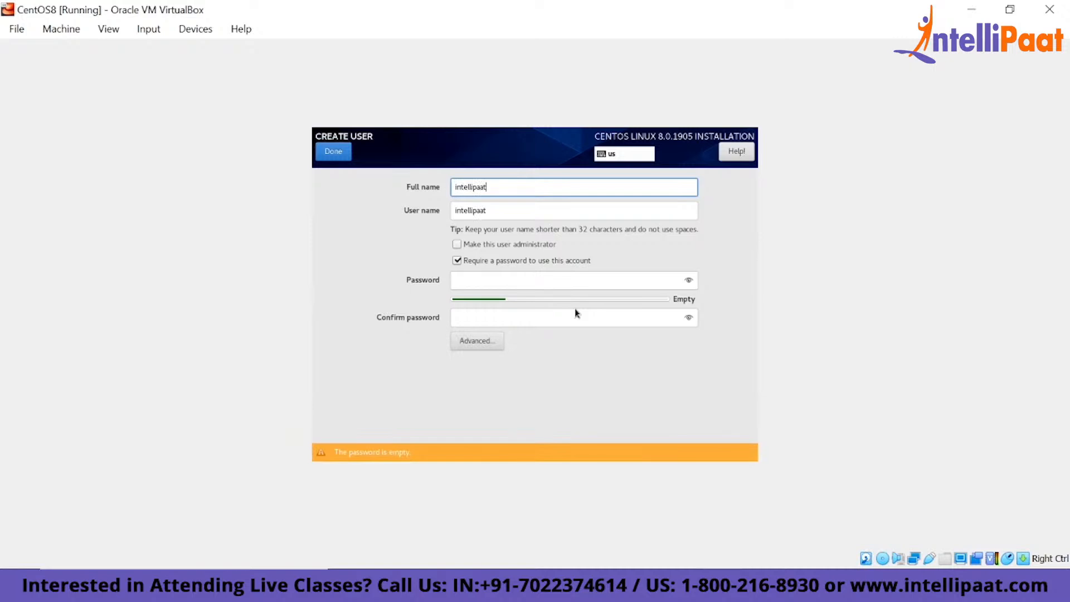
pyautogui.click(533, 246)
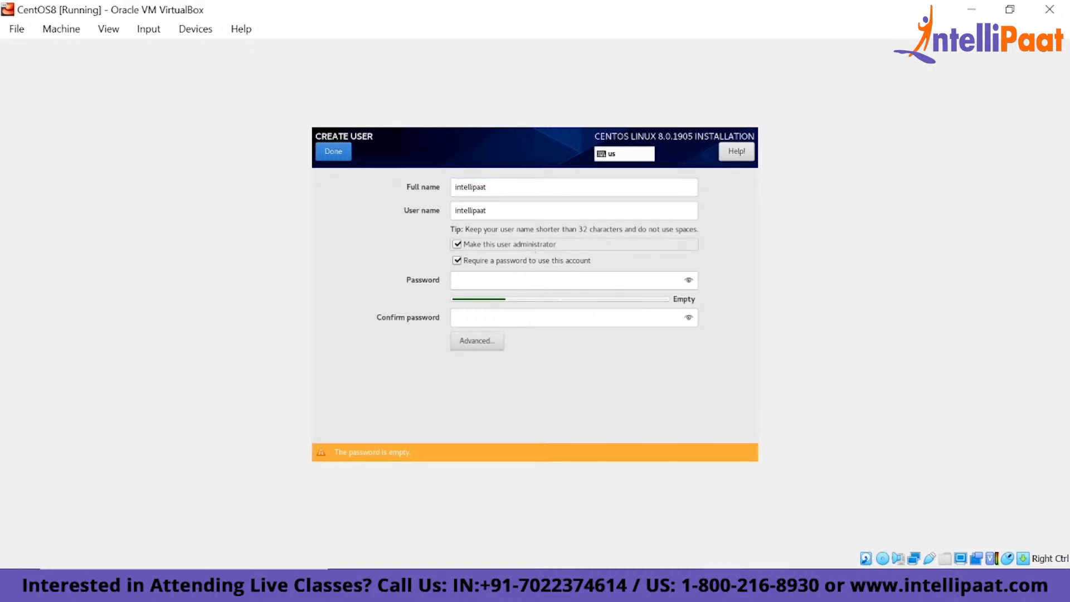
pyautogui.click(628, 284)
pyautogui.write('admin')
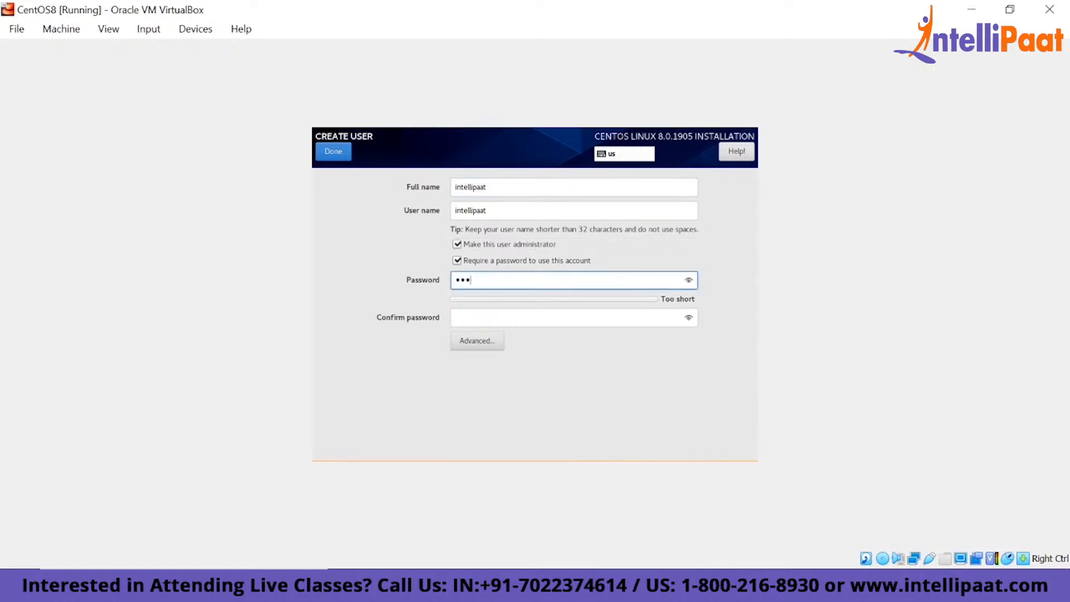
pyautogui.press('Tab')
pyautogui.write('admin')
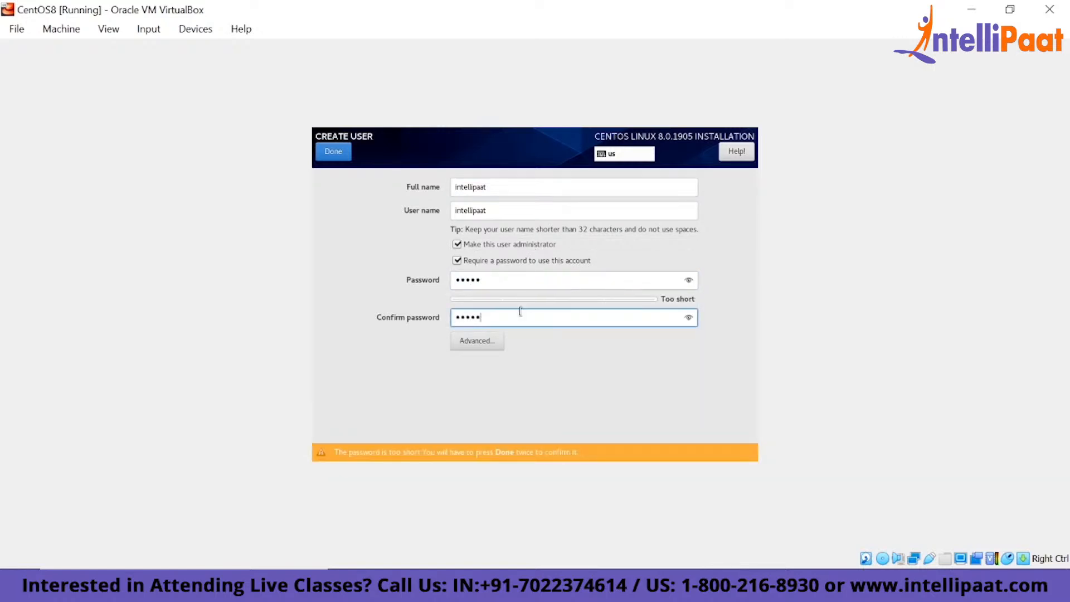
pyautogui.click(345, 152)
pyautogui.click(347, 155)
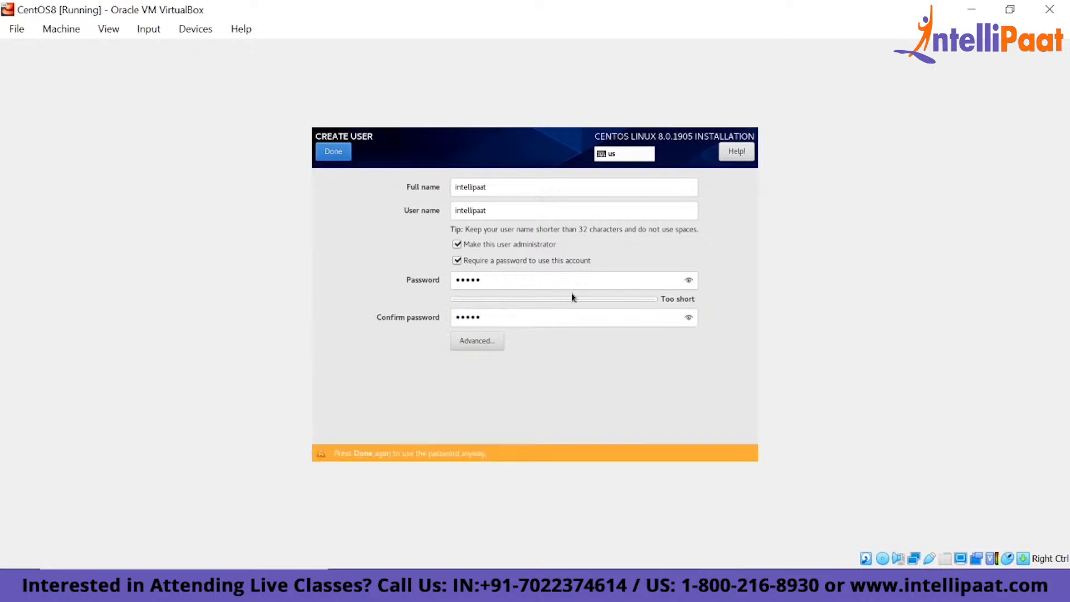
pyautogui.click(334, 154)
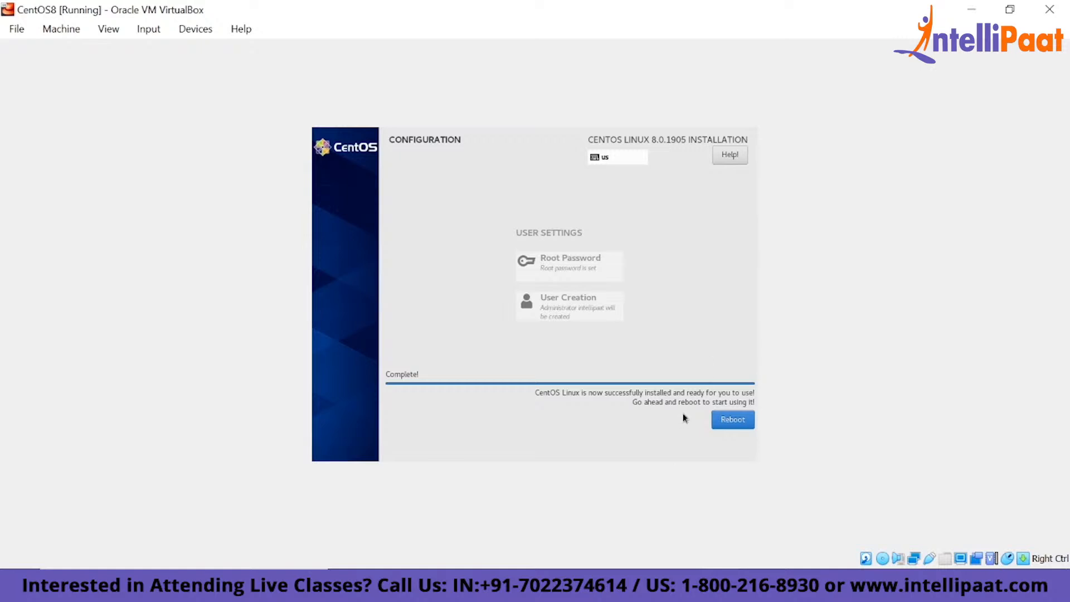
# - Switch to VirtualBox Manager and remove the CentOS-8-x86_64-1905-dvd1.iso disk from the CentOS8 machine's IDE optical drive, saving the settings
pyautogui.press('Control_R')
pyautogui.click(665, 378)
pyautogui.press('Control_R')
pyautogui.click(678, 588)
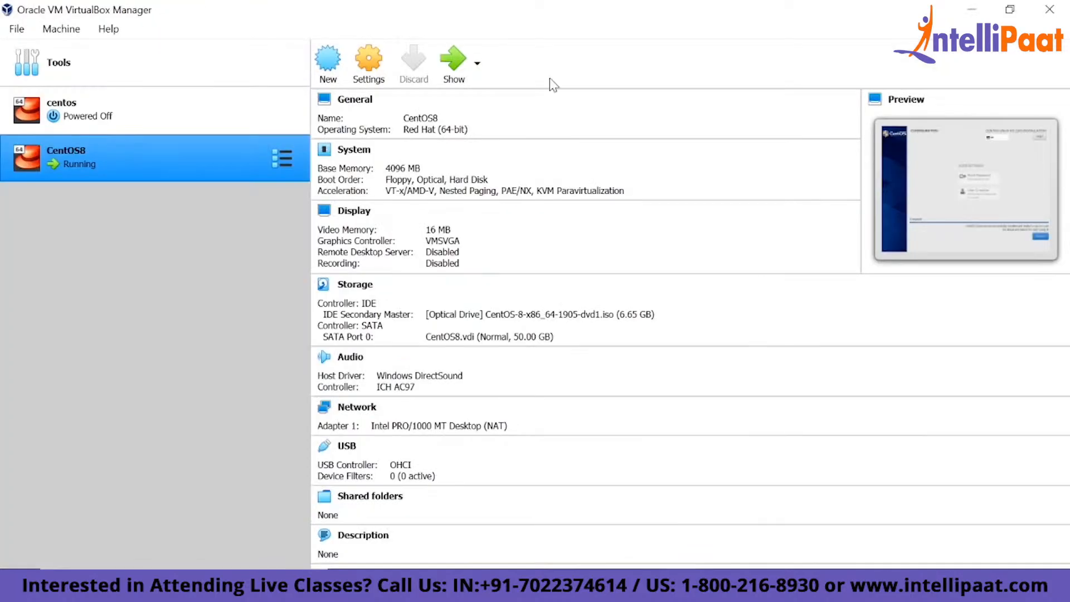
pyautogui.click(370, 64)
pyautogui.click(251, 152)
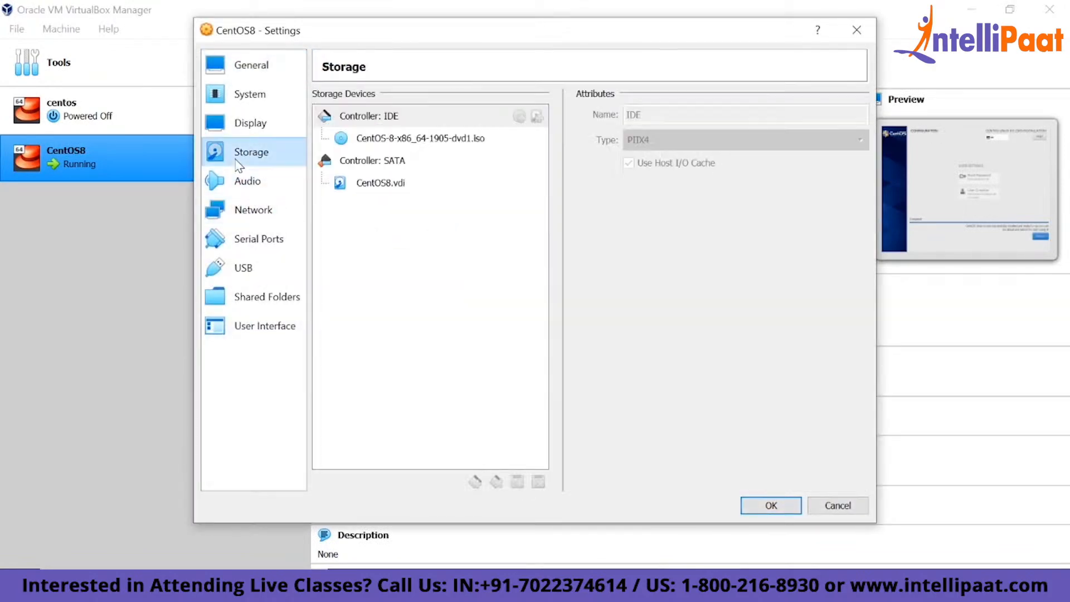
pyautogui.click(446, 138)
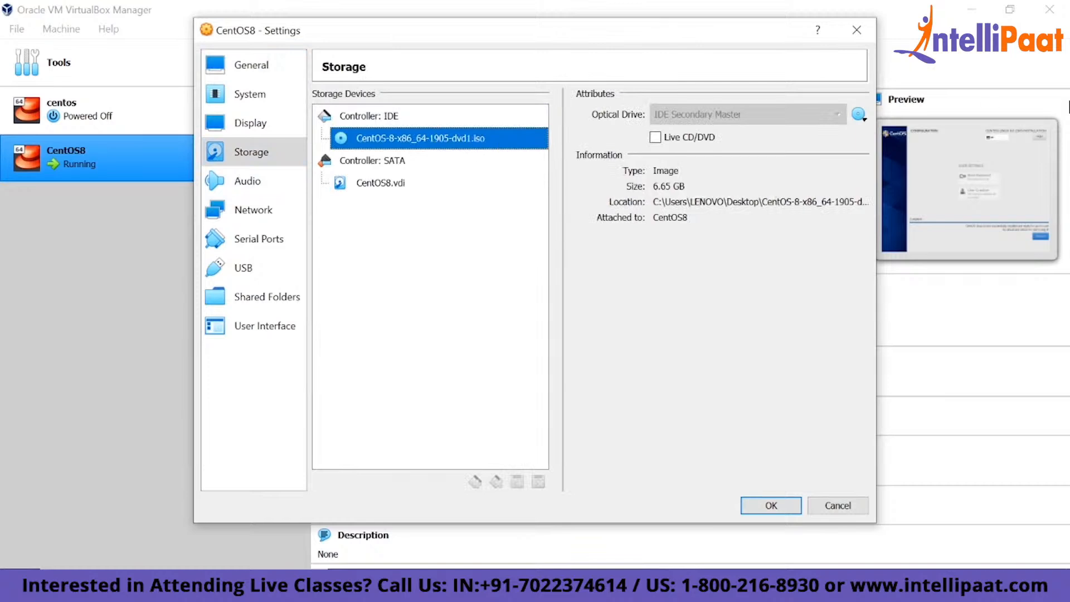
pyautogui.click(858, 115)
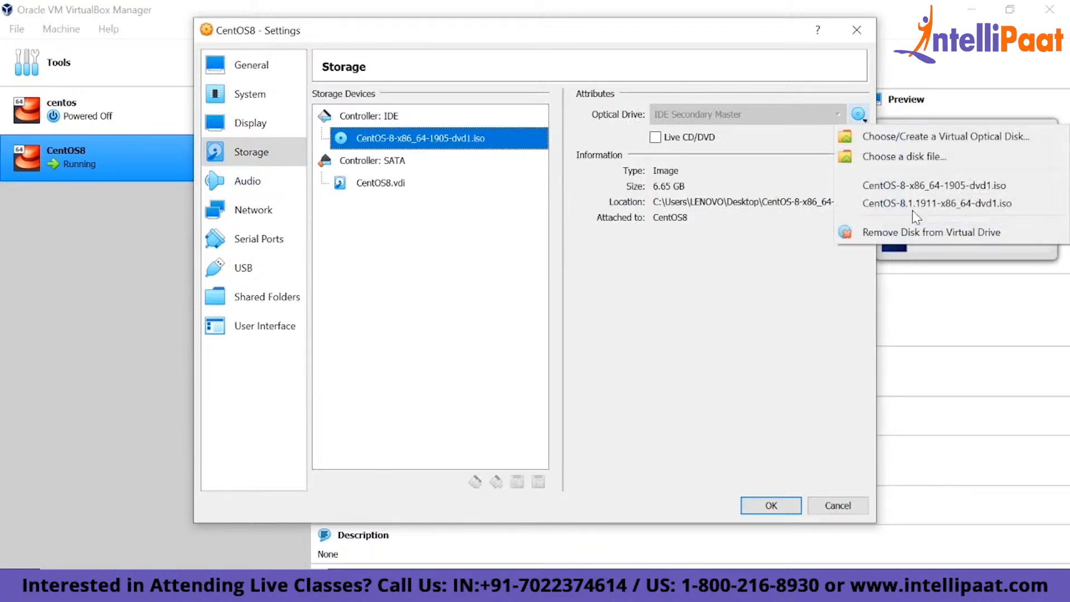
pyautogui.click(889, 234)
pyautogui.click(760, 506)
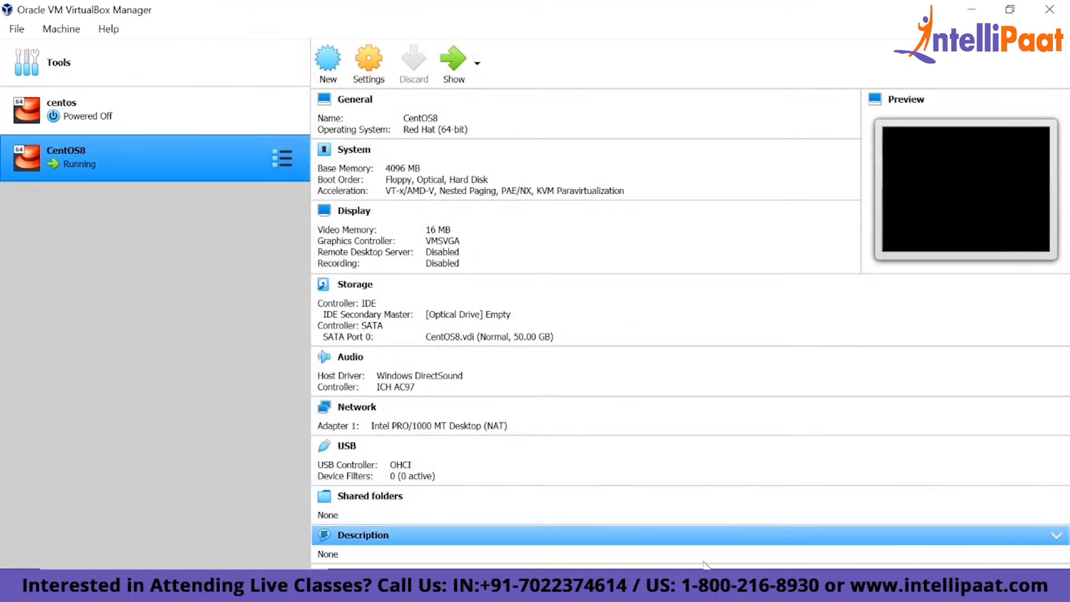
# - Power off the CentOS8 machine, start it again, boot the CentOS Linux (4.18.0-80.el8.x86_64) 8 (Core) entry, and dismiss the mouse pointer integration notice
pyautogui.click(710, 586)
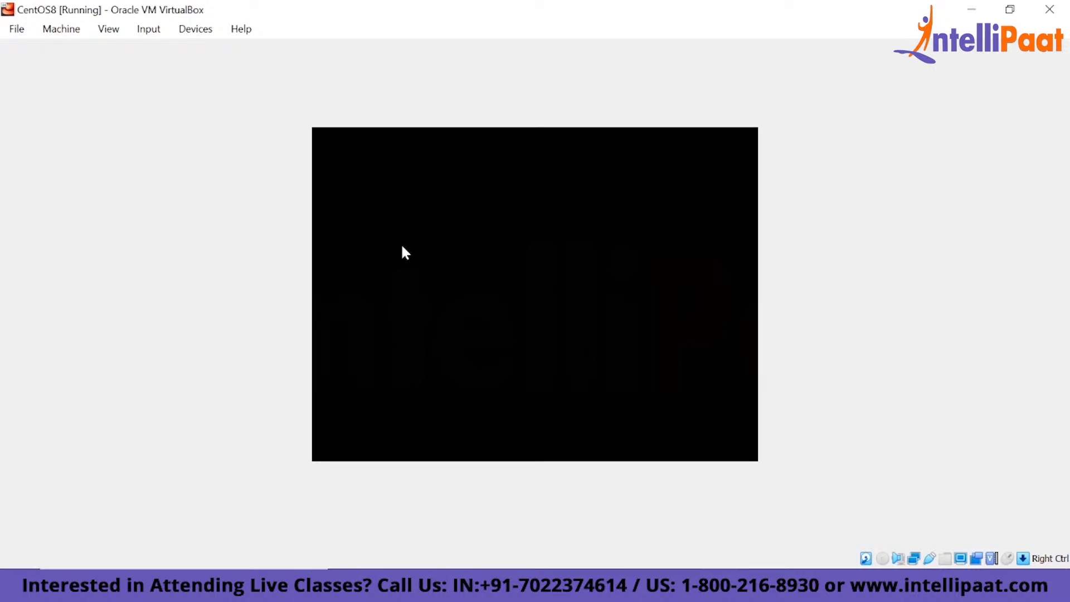
pyautogui.click(1049, 9)
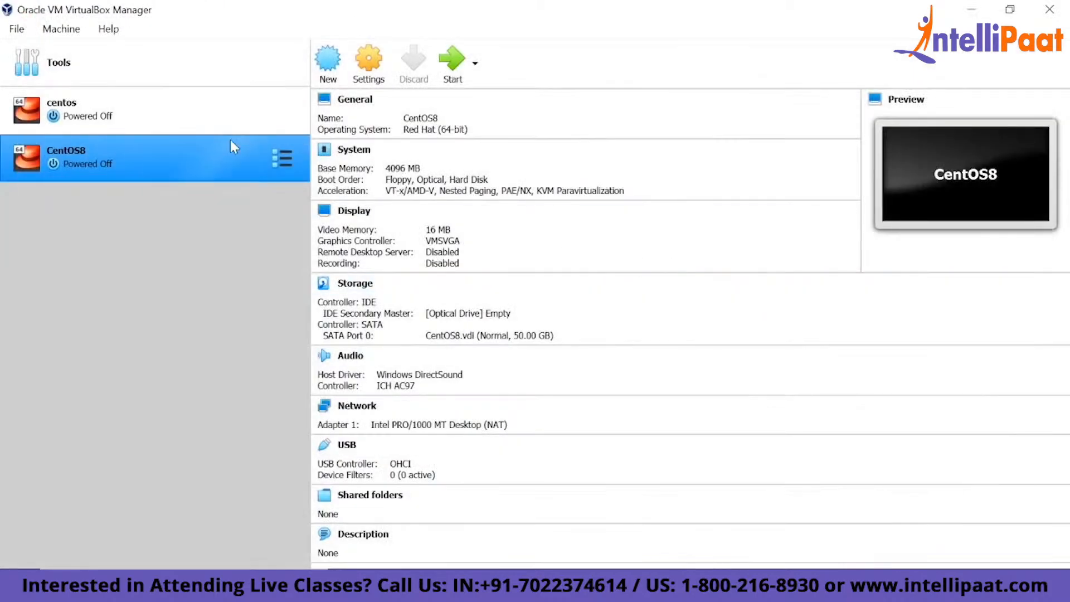
pyautogui.click(455, 74)
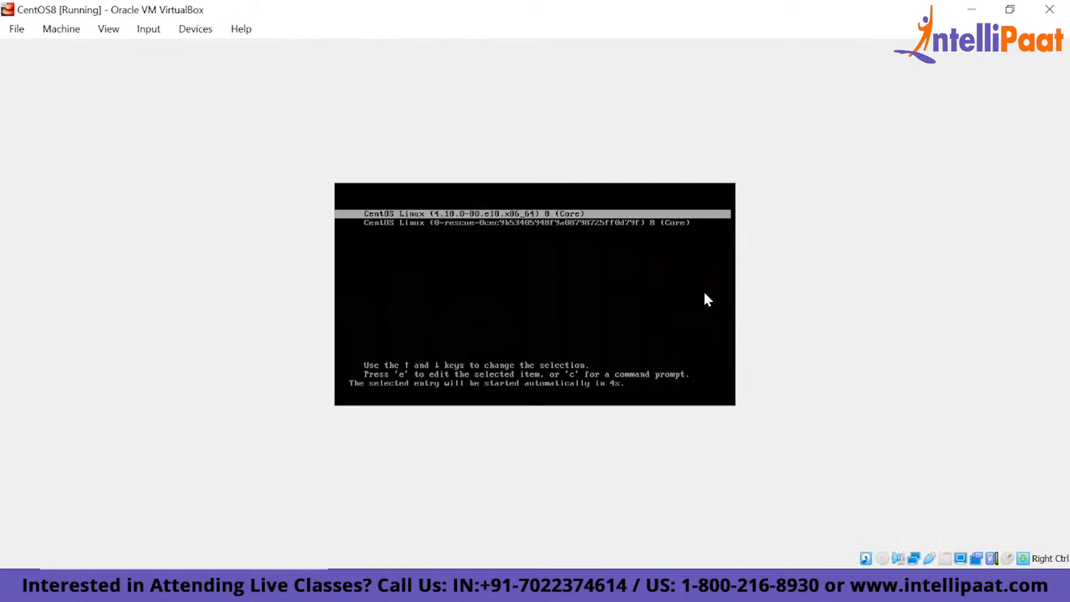
pyautogui.press('Down')
pyautogui.press('Up')
pyautogui.press('Down')
pyautogui.press('Up')
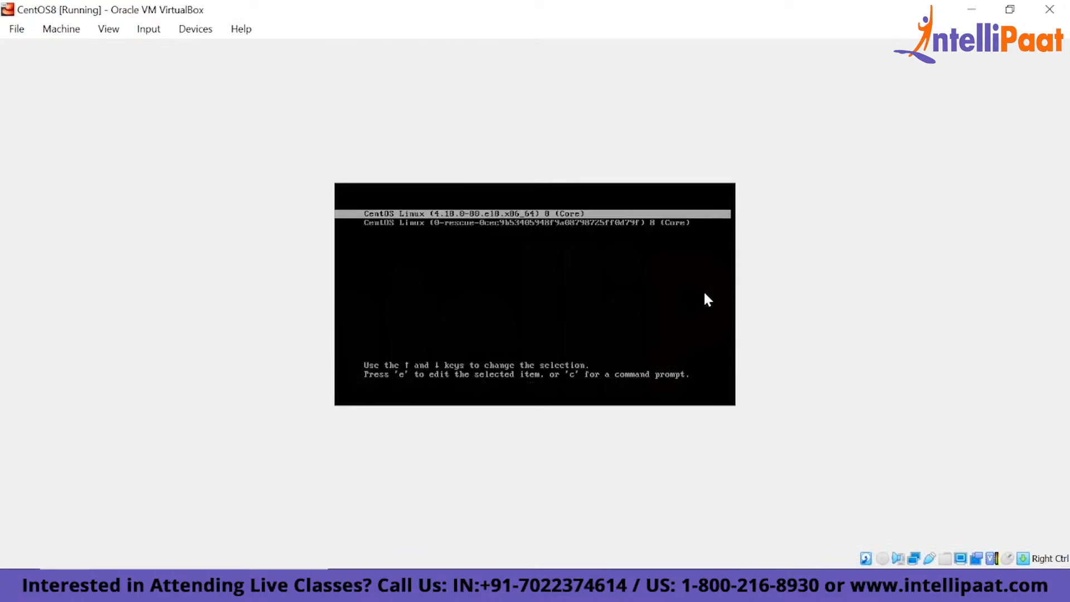
pyautogui.press('Return')
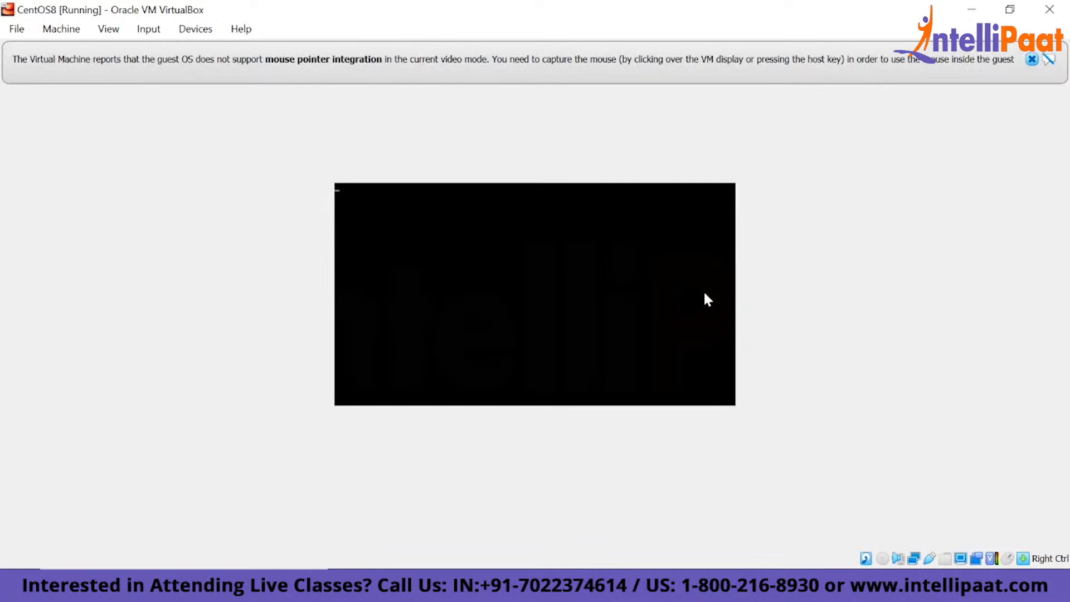
pyautogui.click(1031, 59)
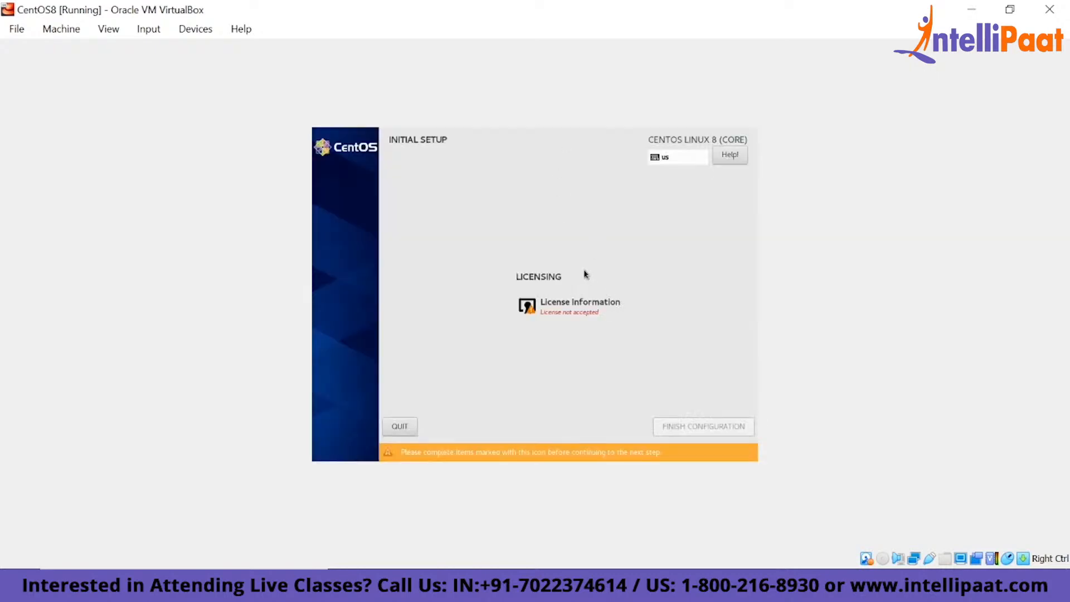
# - Accept the CentOS 8 license agreement in the initial setup and finish the configuration
pyautogui.click(546, 323)
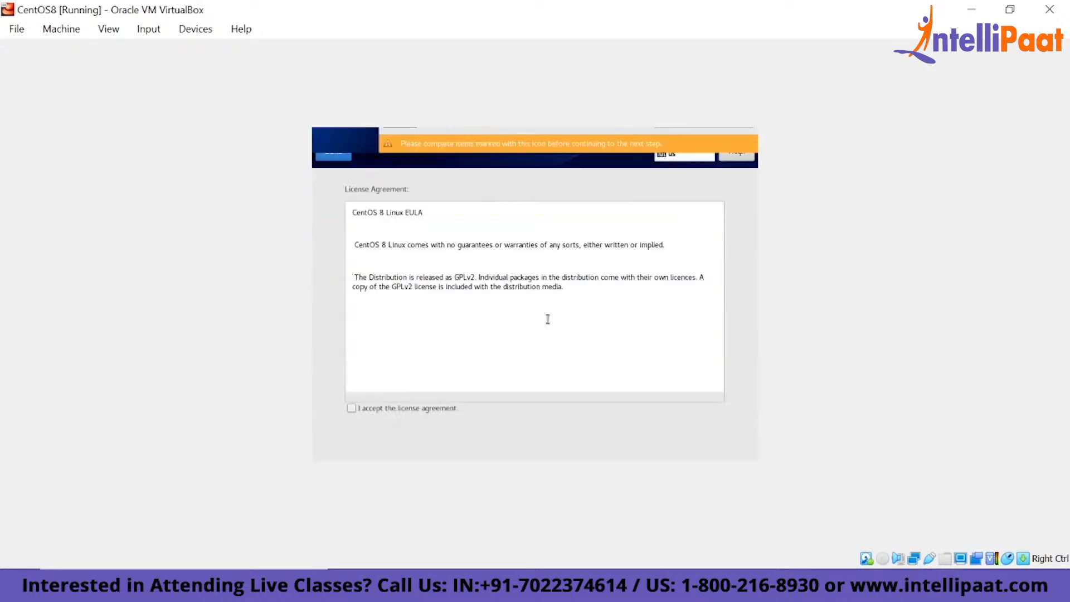
pyautogui.click(359, 407)
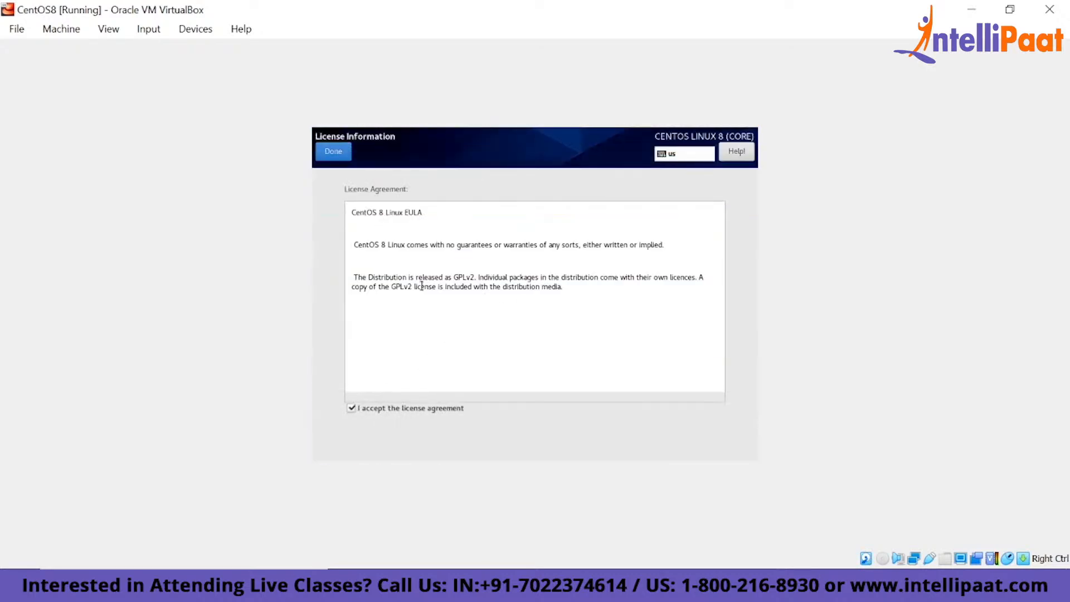
pyautogui.click(333, 152)
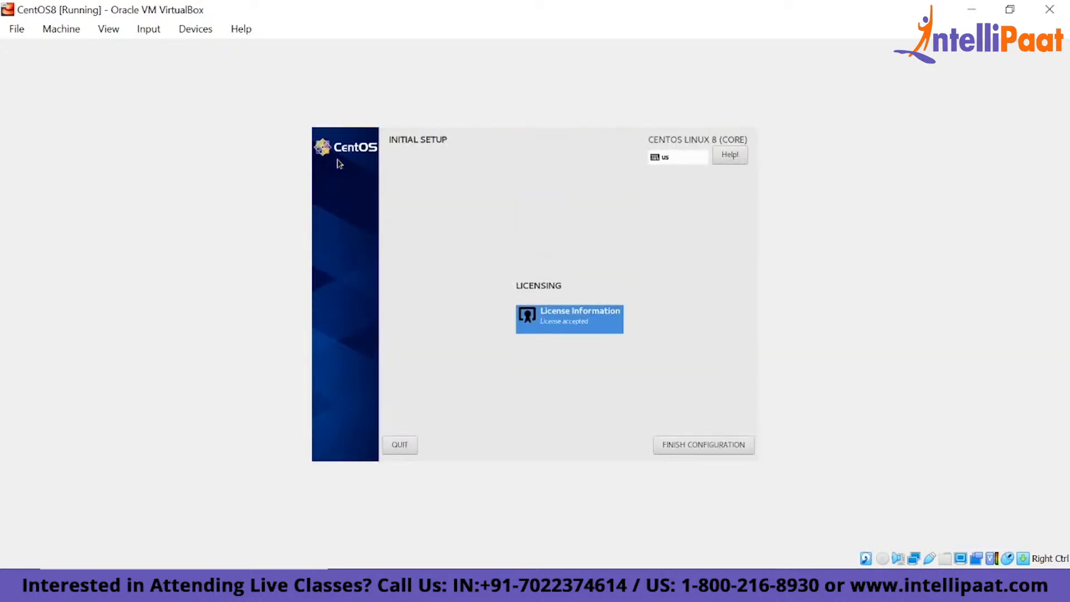
pyautogui.click(708, 443)
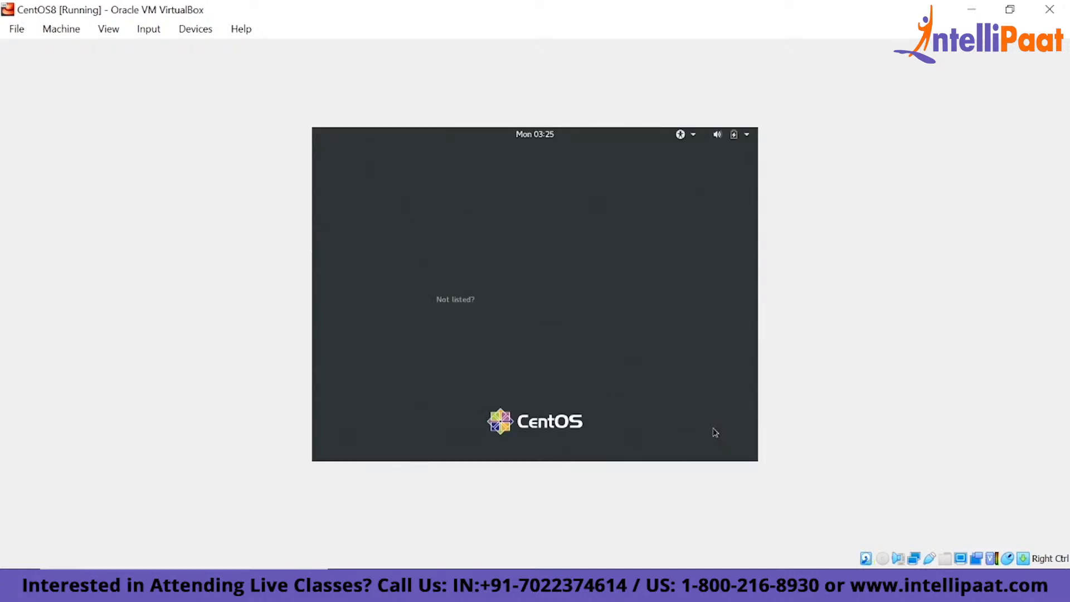
# - Sign in as intellipaat by entering the account password, and resize the virtual machine window
pyautogui.press('Return')
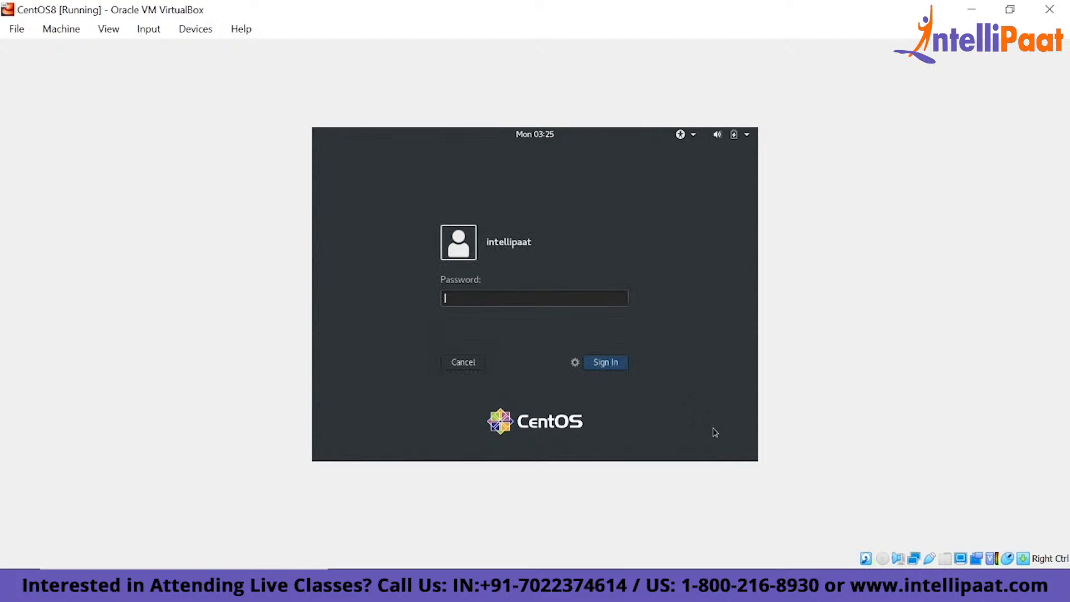
pyautogui.write('*****')
pyautogui.press('Return')
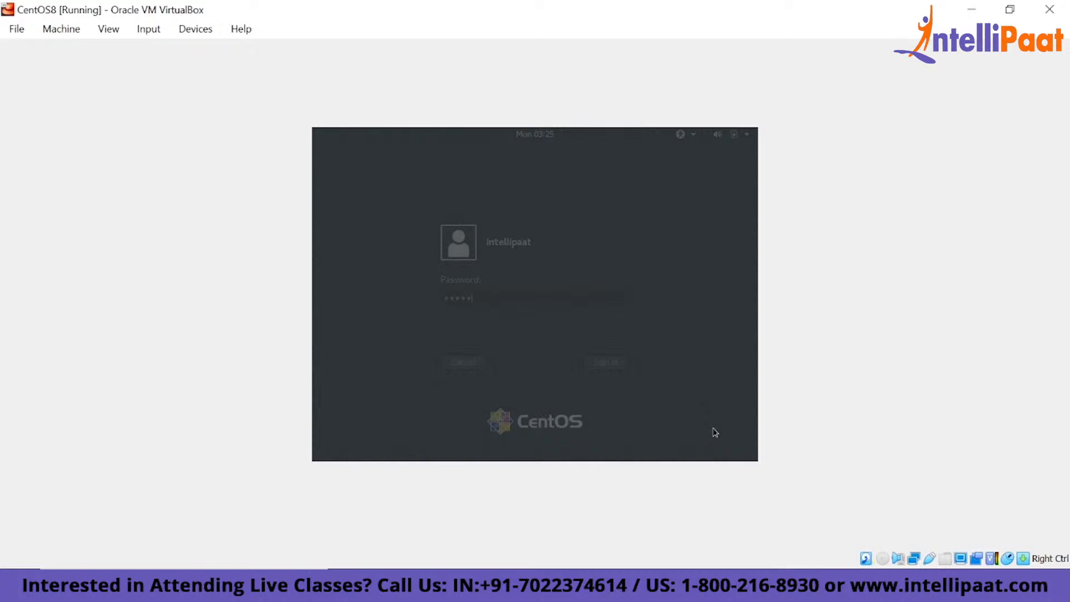
pyautogui.moveTo(833, 455); pyautogui.dragTo(871, 483)
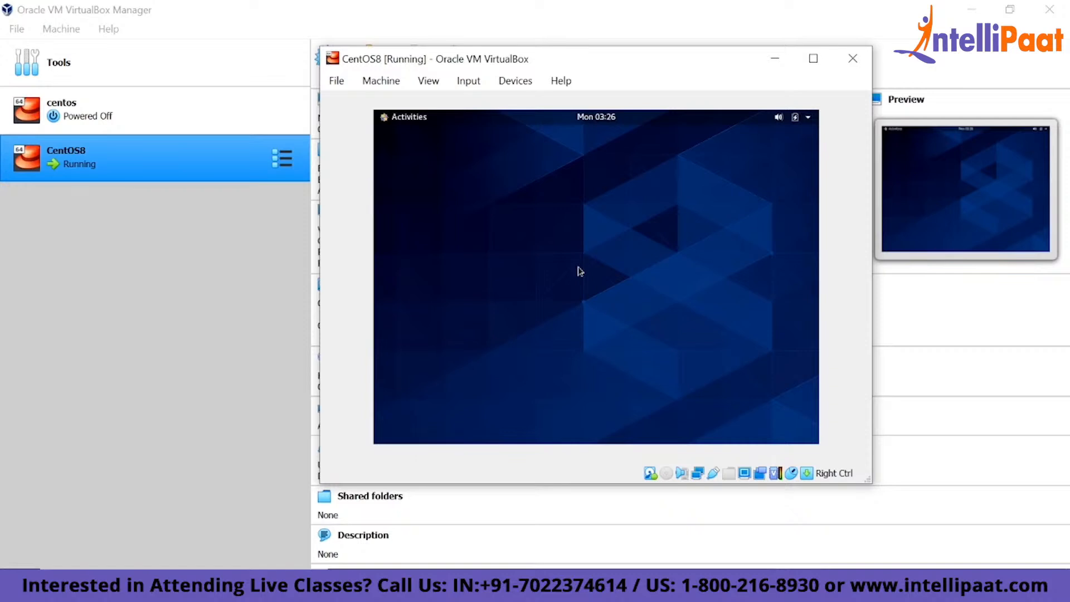
pyautogui.press('super')
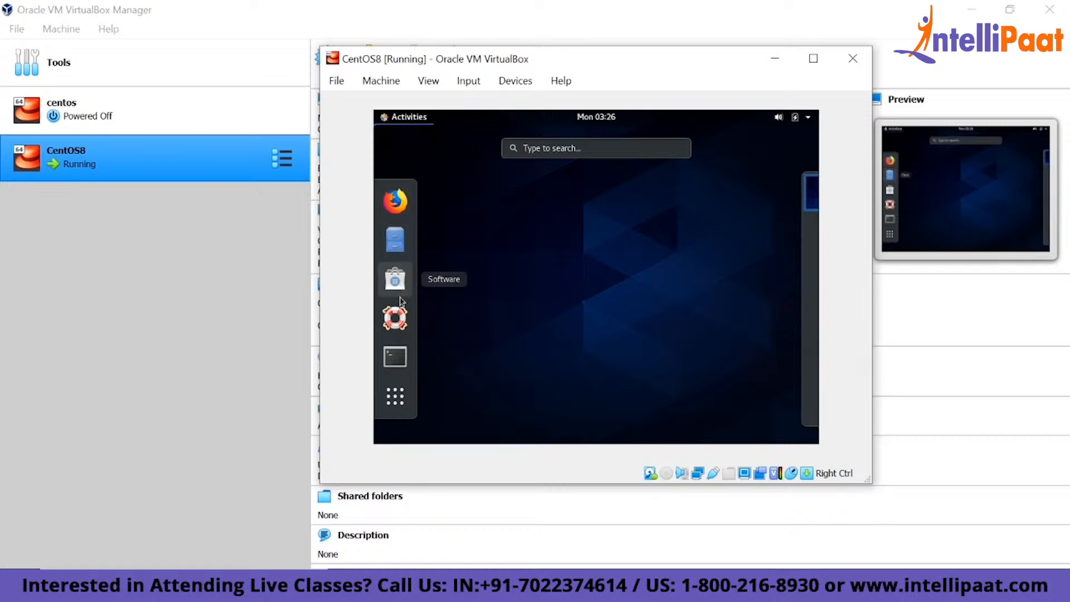
pyautogui.click(396, 368)
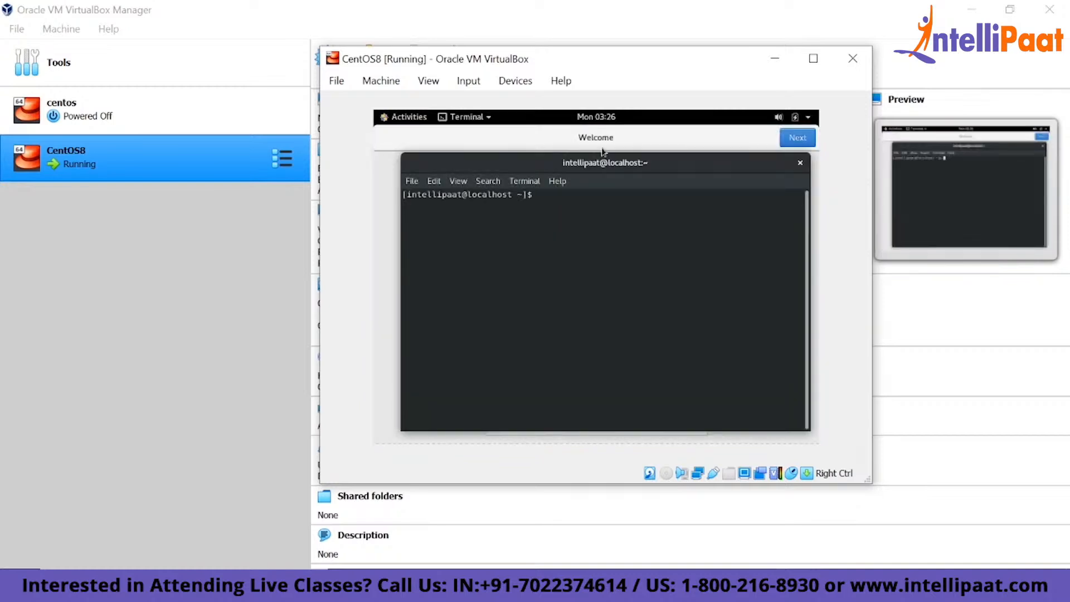
pyautogui.click(801, 162)
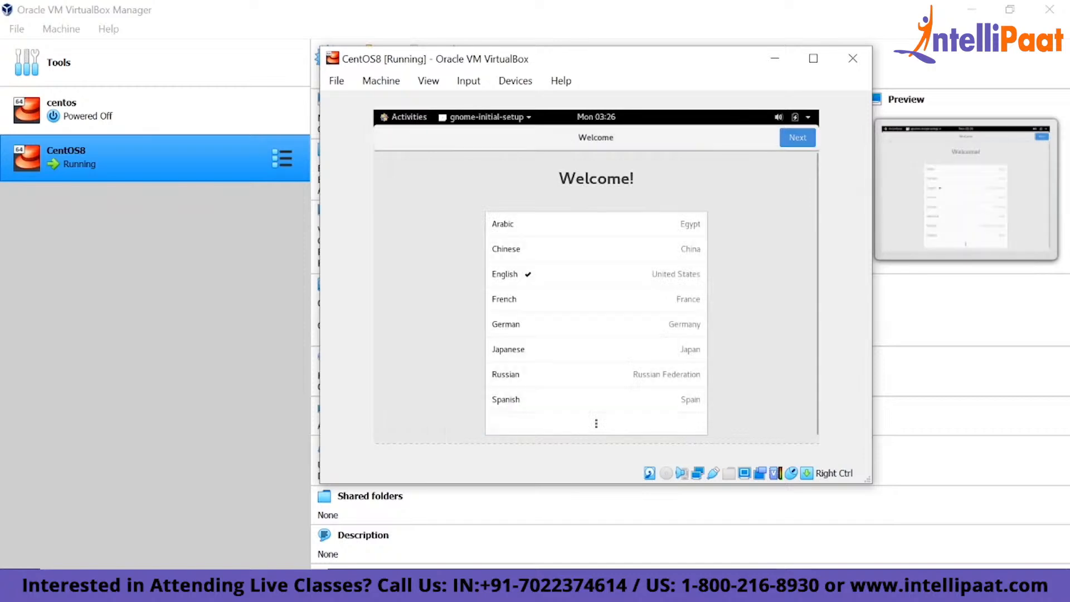
# - Complete the GNOME welcome setup with English, the English (US) keyboard and default privacy, skip online accounts, and start using CentOS Linux
pyautogui.click(787, 140)
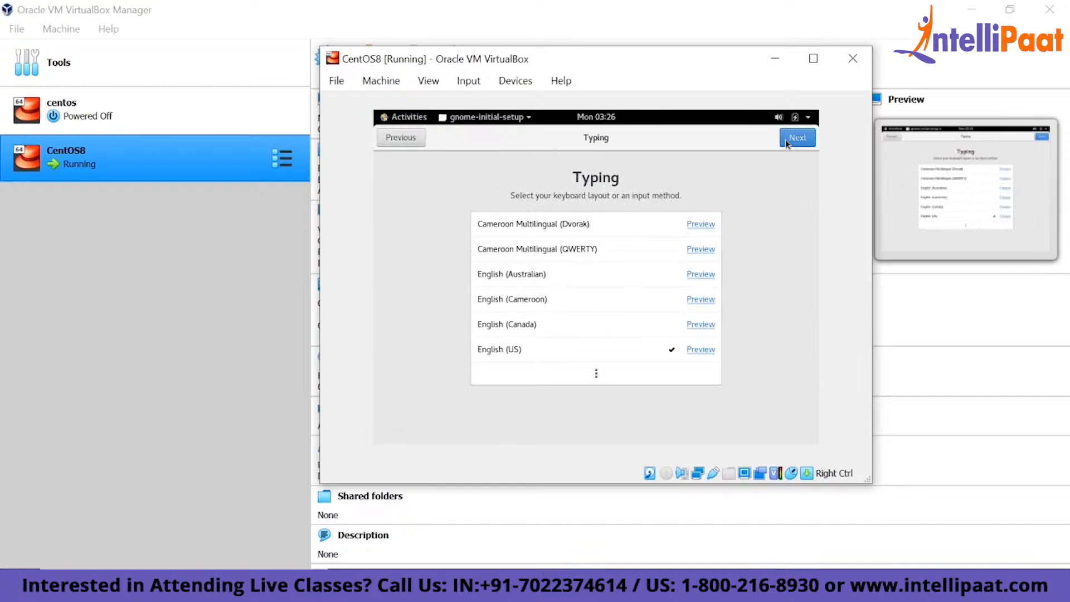
pyautogui.click(787, 141)
pyautogui.click(786, 139)
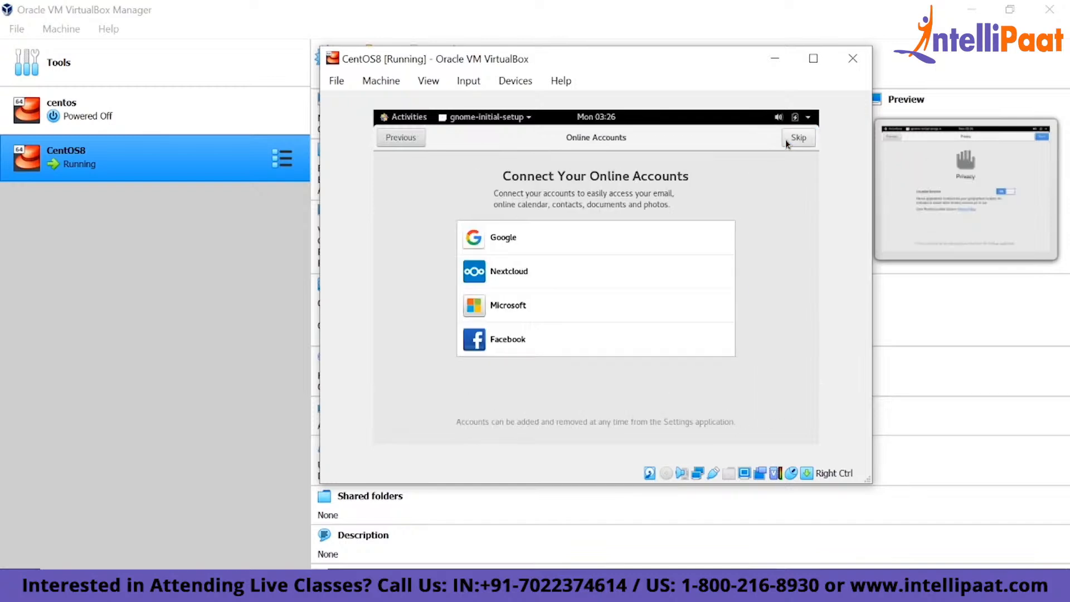
pyautogui.click(785, 140)
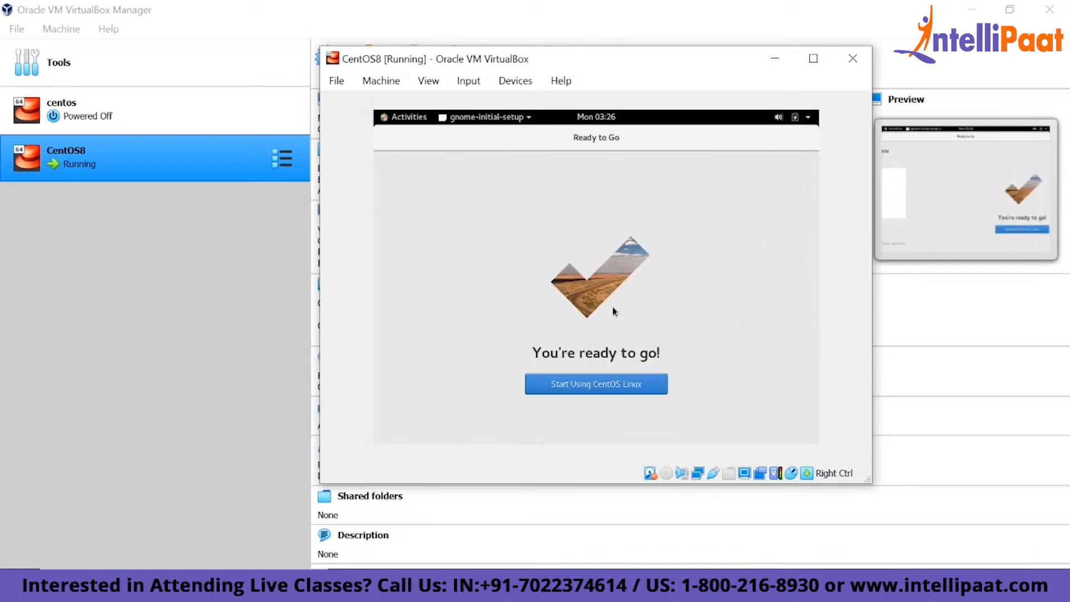
pyautogui.click(584, 383)
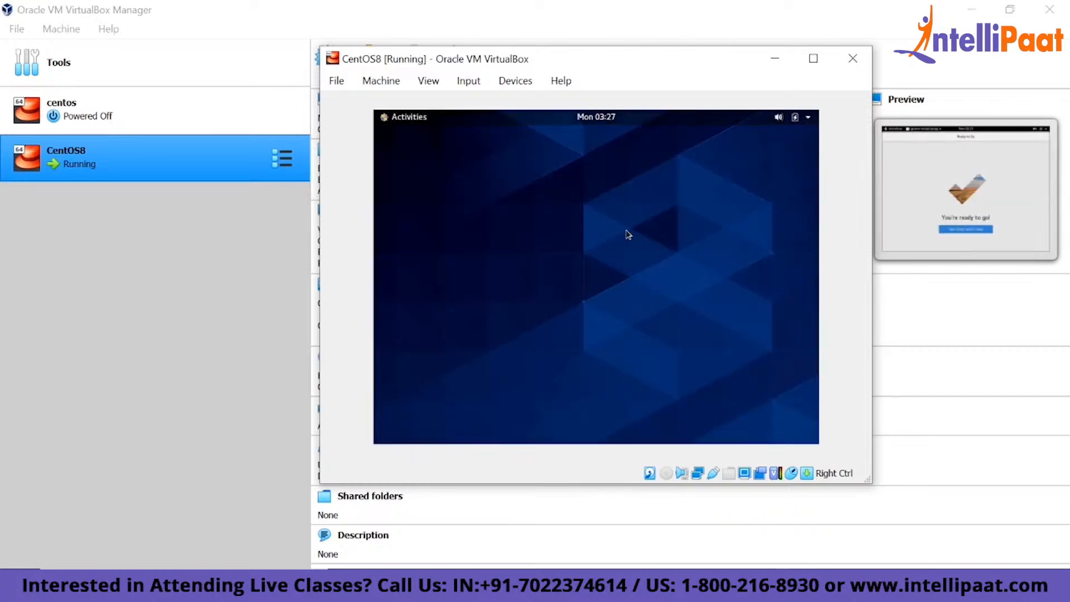
# - Find and launch Terminal through the activities search, and close the Help window
pyautogui.press('super')
pyautogui.write('t')
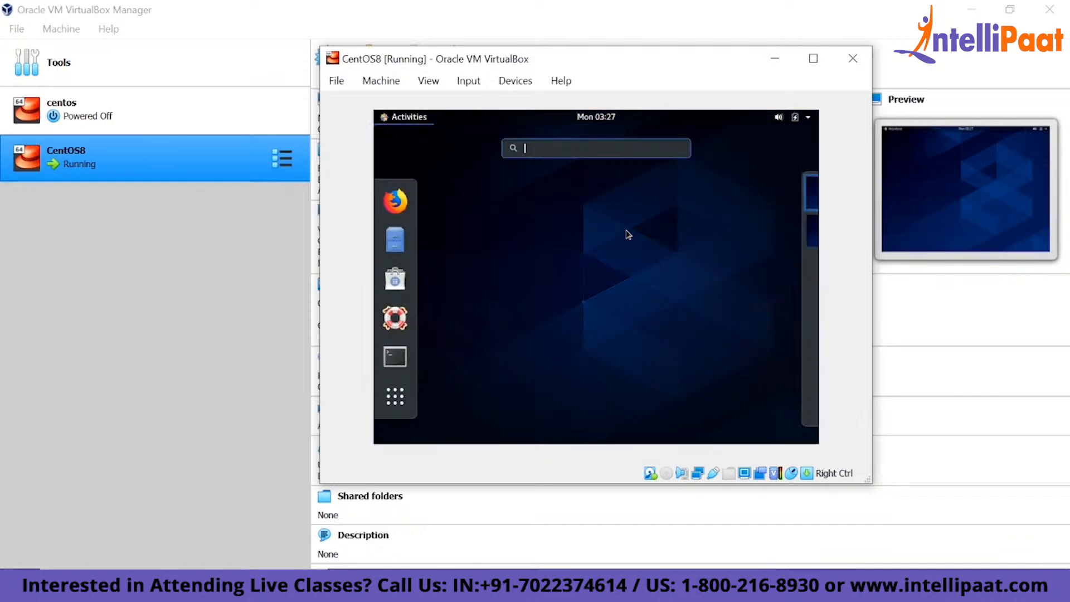
pyautogui.write('e')
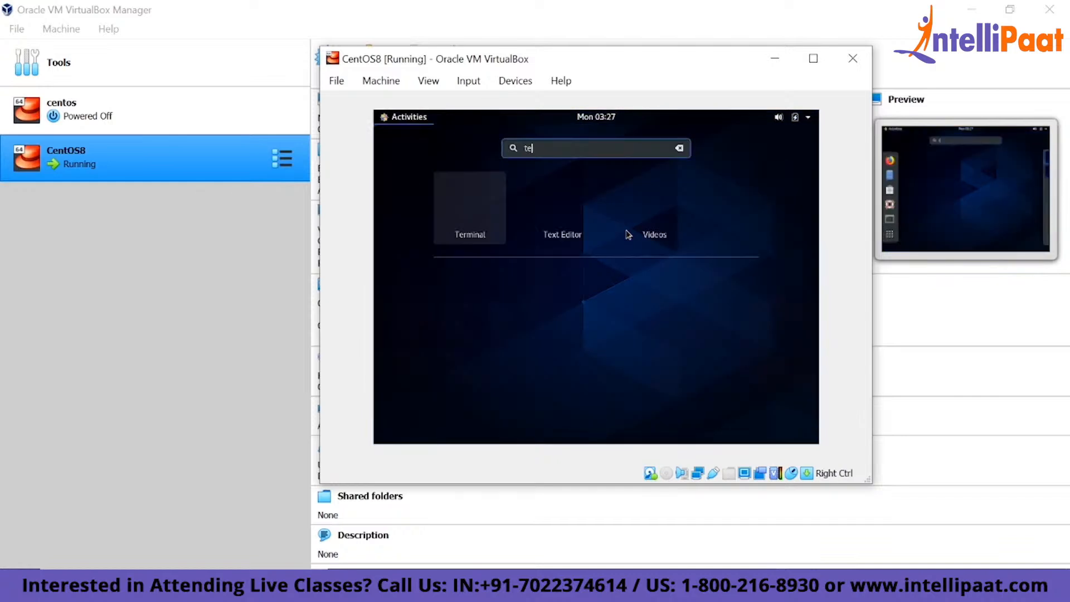
pyautogui.press('Return')
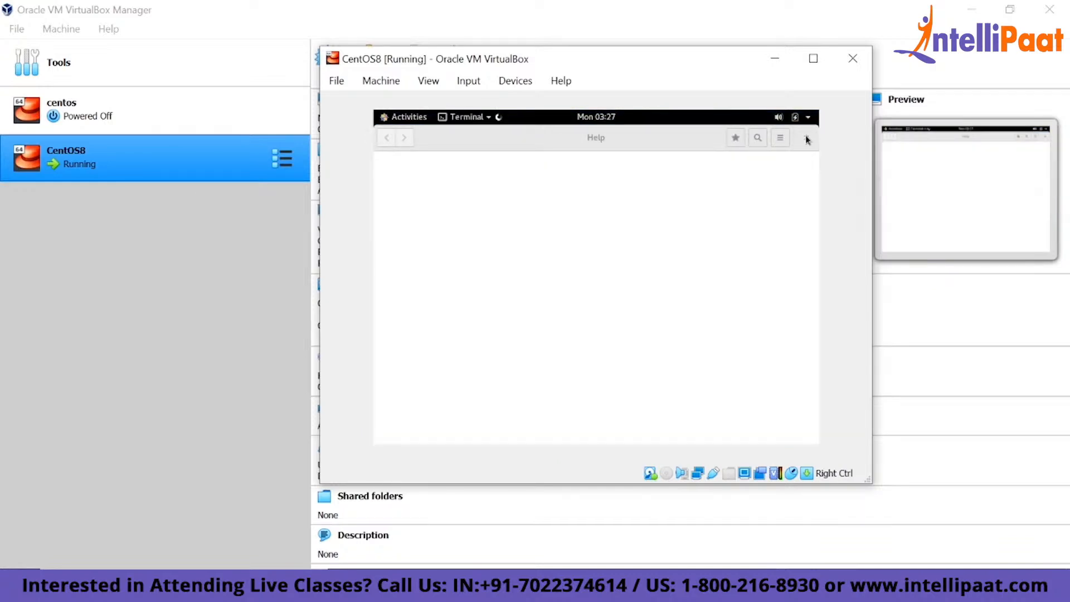
pyautogui.click(806, 139)
# - Print the current working directory with pwd, inspect the home path in the output, and close the terminal
pyautogui.write('pwd')
pyautogui.press('Return')
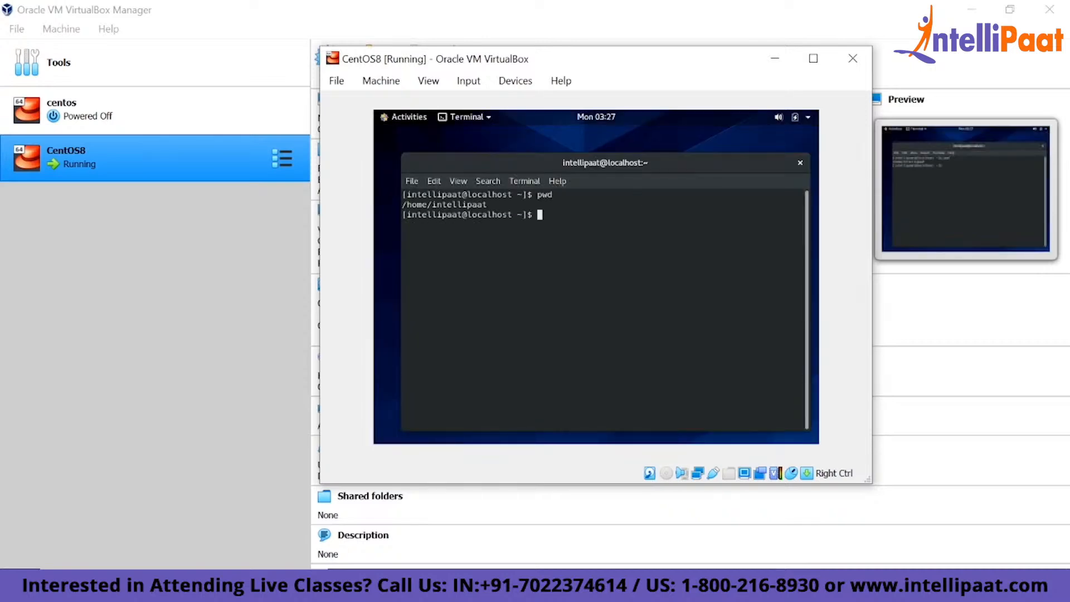
pyautogui.doubleClick(457, 201)
pyautogui.click(473, 206)
pyautogui.doubleClick(463, 198)
pyautogui.click(604, 228)
pyautogui.click(800, 162)
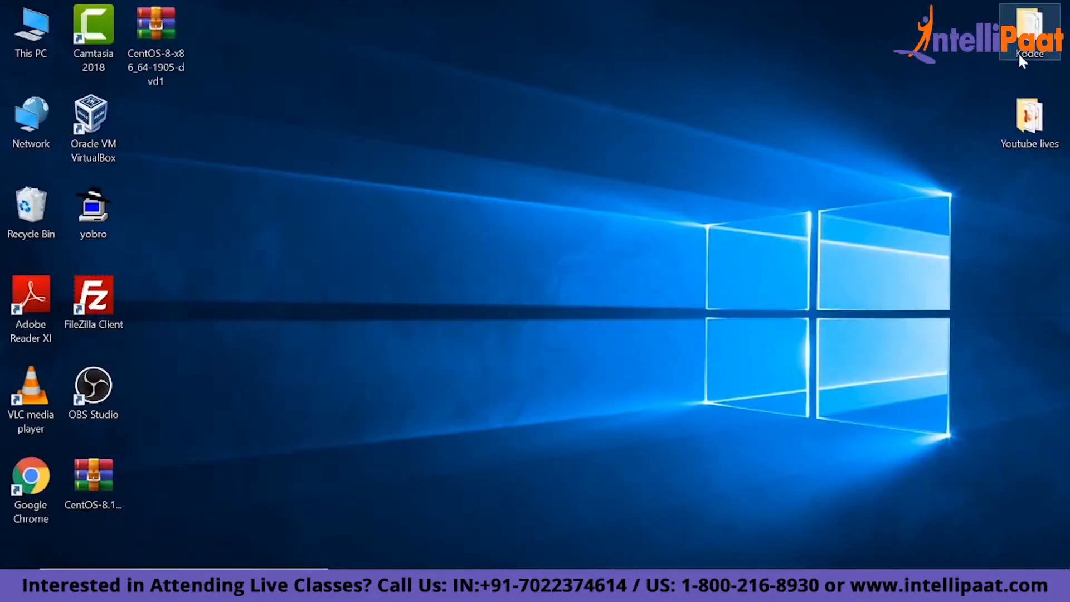
# - Open the vbox guest additions text file from Kodee > Linux Course Final Content on the host, minimise the folder, and maximise the note
pyautogui.doubleClick(1047, 21)
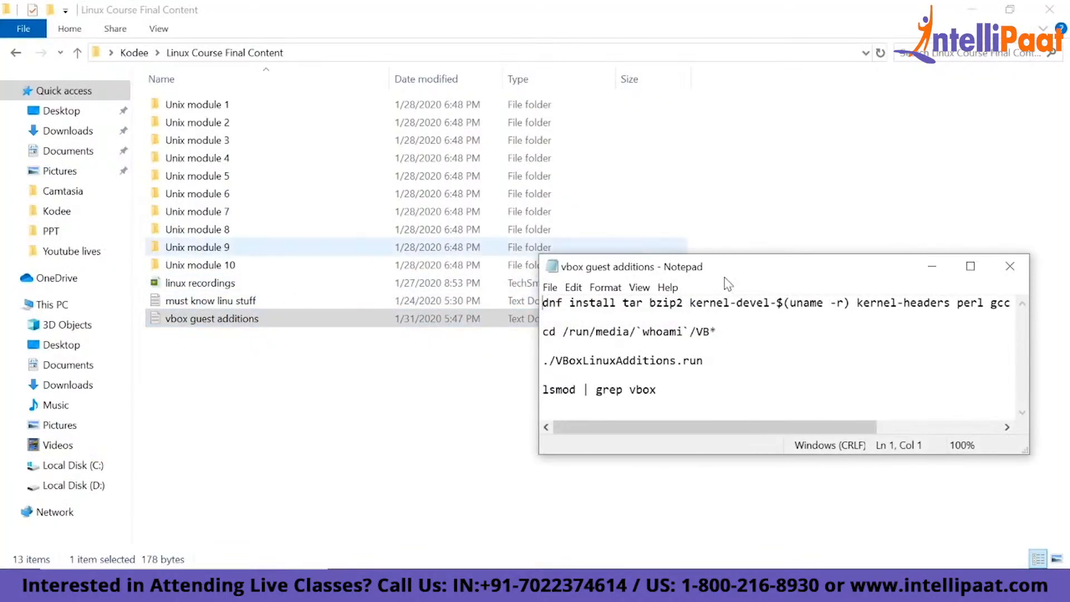
pyautogui.click(973, 10)
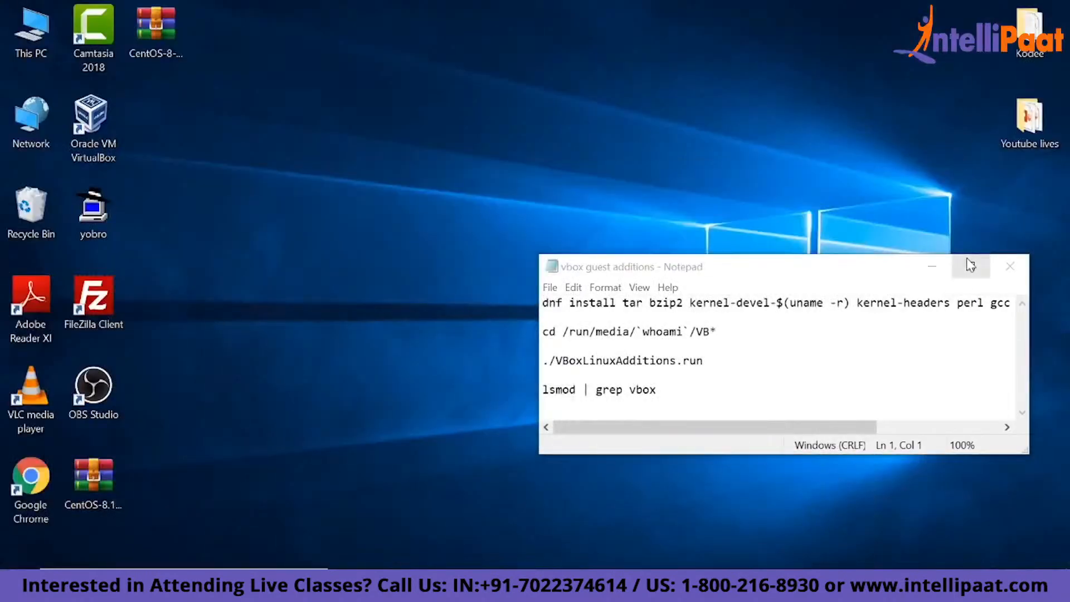
pyautogui.click(970, 266)
# - Examine the guest additions commands in the note: the dnf install line, the cd to /run/media/`whoami`/VB*, and ./VBoxLinuxAdditions.run
pyautogui.moveTo(4, 43); pyautogui.dragTo(652, 43)
pyautogui.click(165, 101)
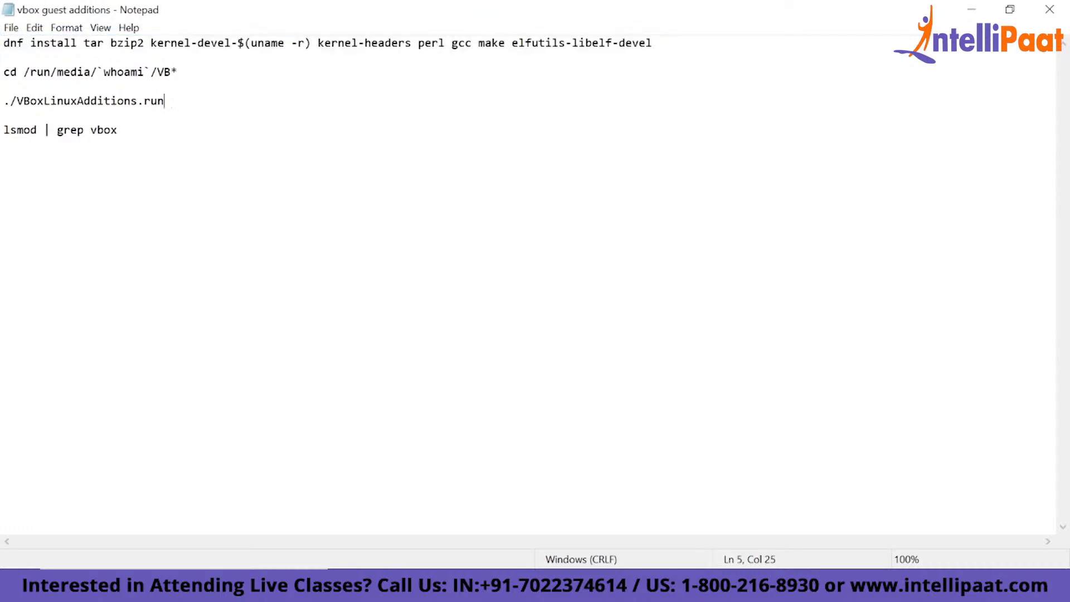
pyautogui.moveTo(4, 72); pyautogui.dragTo(91, 72)
pyautogui.click(91, 72)
pyautogui.moveTo(24, 72); pyautogui.dragTo(172, 72)
pyautogui.click(171, 72)
pyautogui.click(84, 101)
pyautogui.moveTo(83, 101); pyautogui.dragTo(4, 100)
pyautogui.click(10, 101)
pyautogui.doubleClick(11, 100)
pyautogui.doubleClick(10, 101)
pyautogui.doubleClick(11, 101)
pyautogui.click(3, 144)
# - Switch back to the CentOS8 virtual machine and launch Terminal through the activities search
pyautogui.click(761, 588)
pyautogui.click(593, 262)
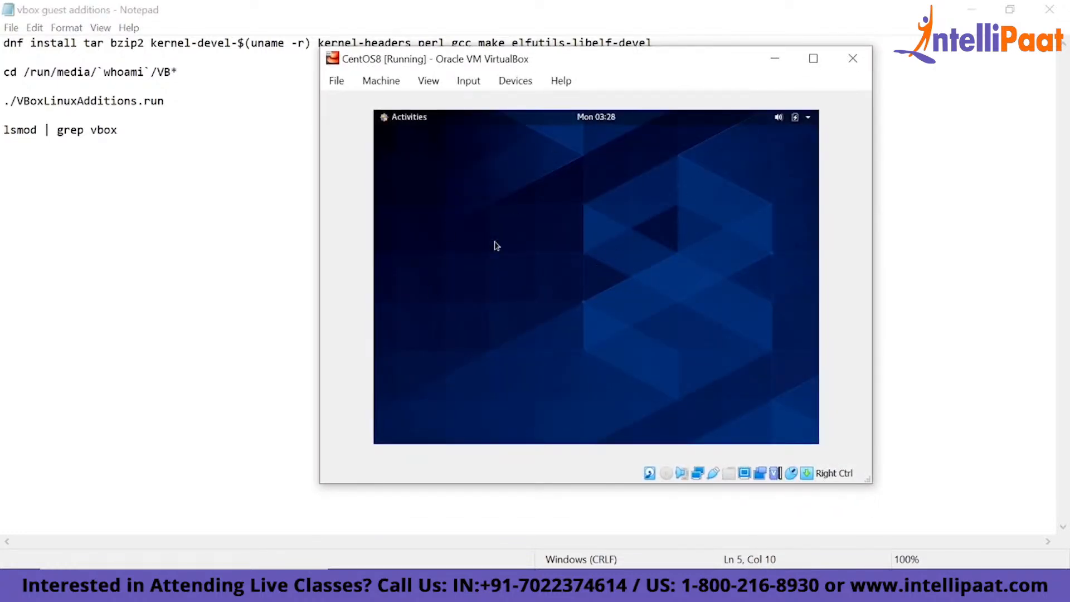
pyautogui.press('super')
pyautogui.write('te')
pyautogui.press('Return')
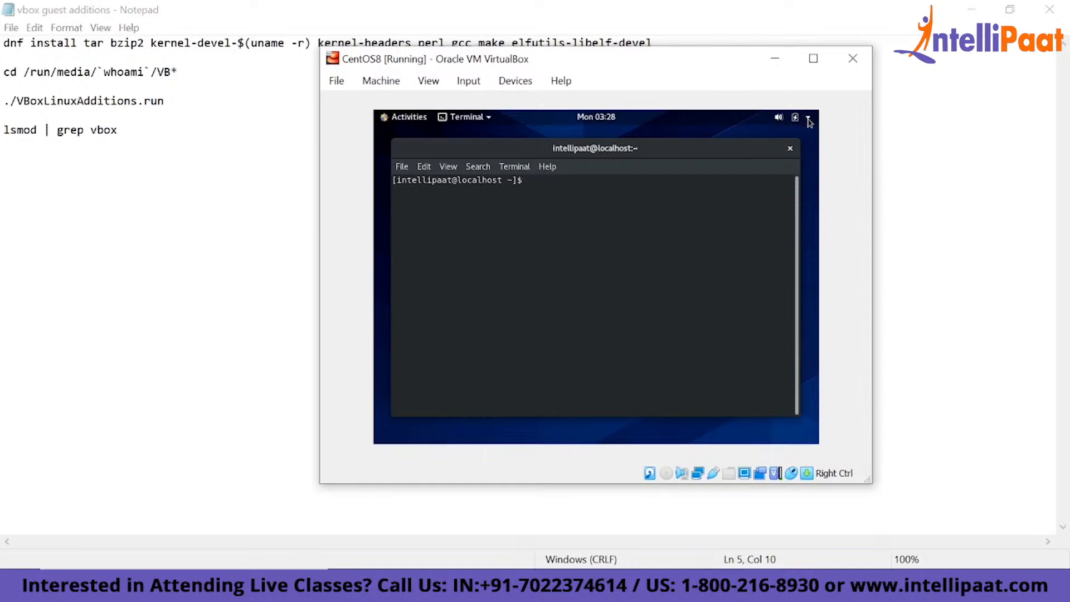
# - Connect the wired network in the CentOS system settings
pyautogui.click(807, 119)
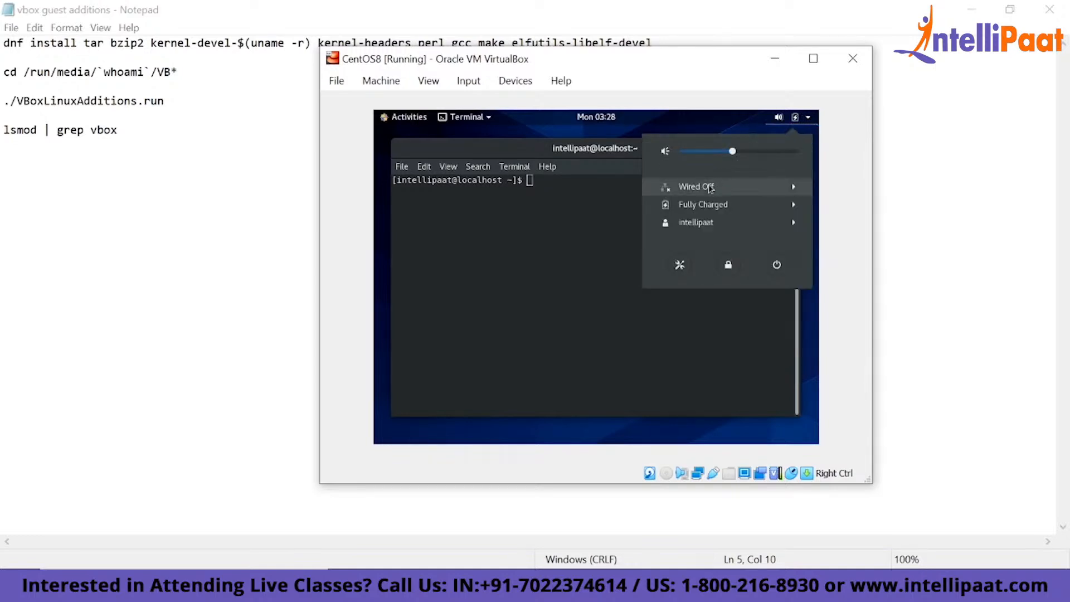
pyautogui.click(691, 186)
pyautogui.click(702, 205)
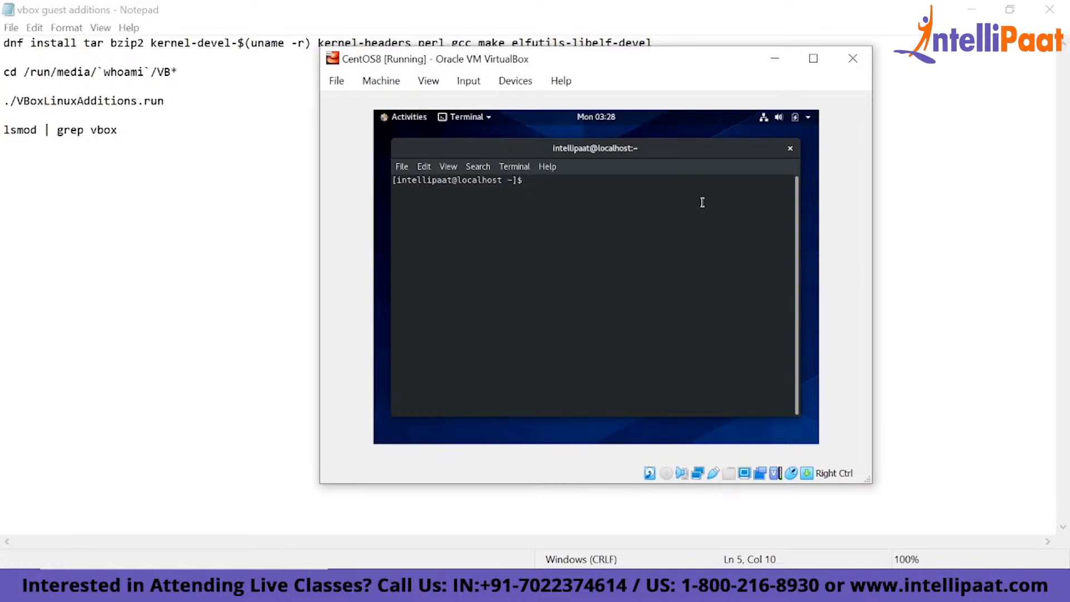
# - Try to update the system packages with dnf update as the regular user
pyautogui.write('dnf i')
pyautogui.press('BackSpace')
pyautogui.write('update')
pyautogui.press('Return')
# - Become root with sudo su, entering the account password, and run dnf update
pyautogui.write('sudo su')
pyautogui.press('Return')
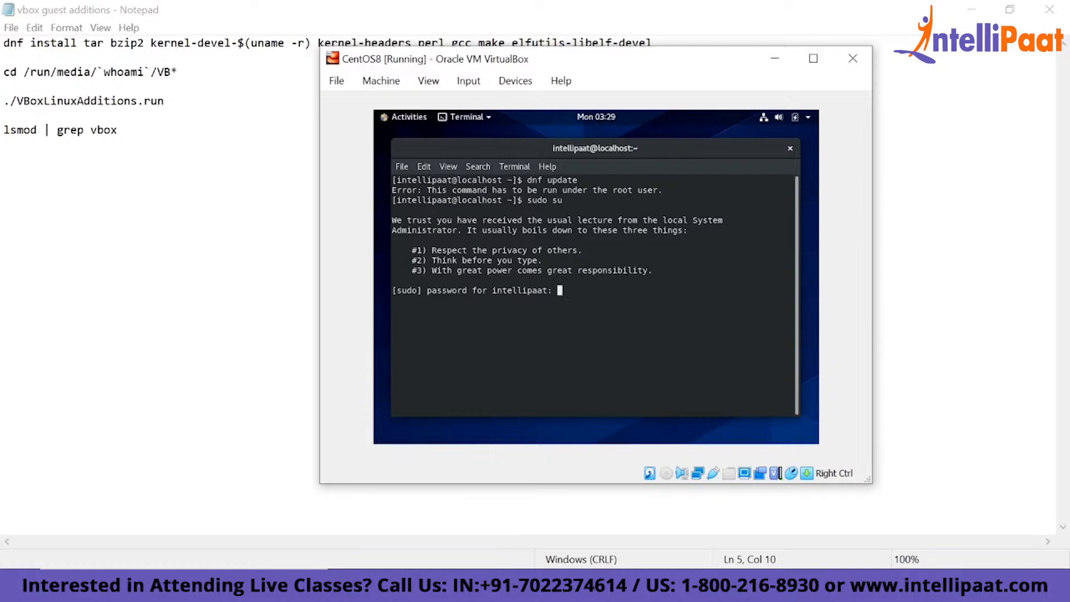
pyautogui.press('Return')
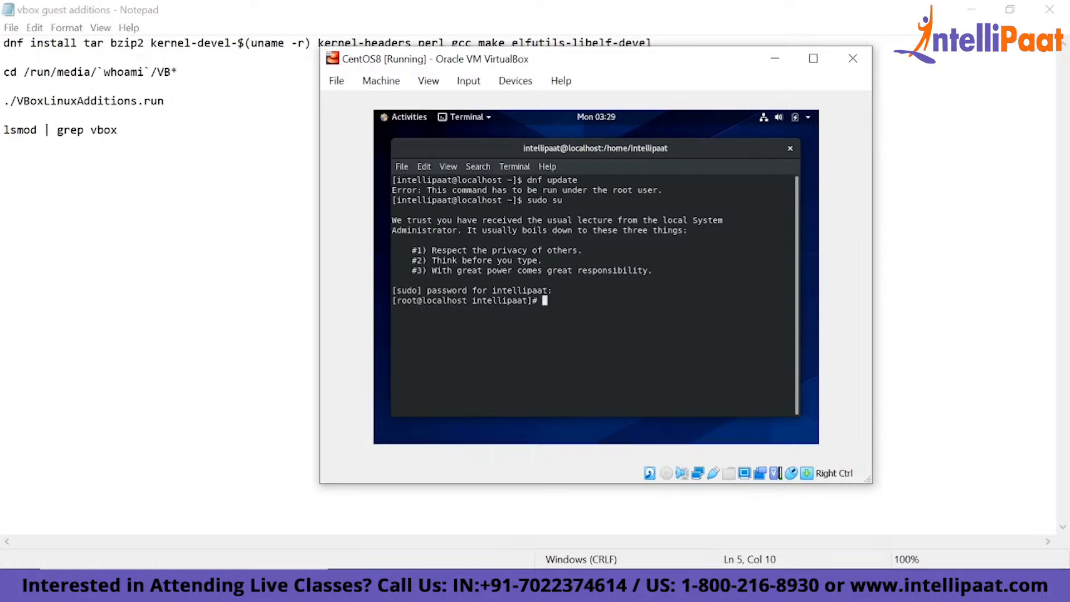
pyautogui.write('dnf update')
pyautogui.press('Return')
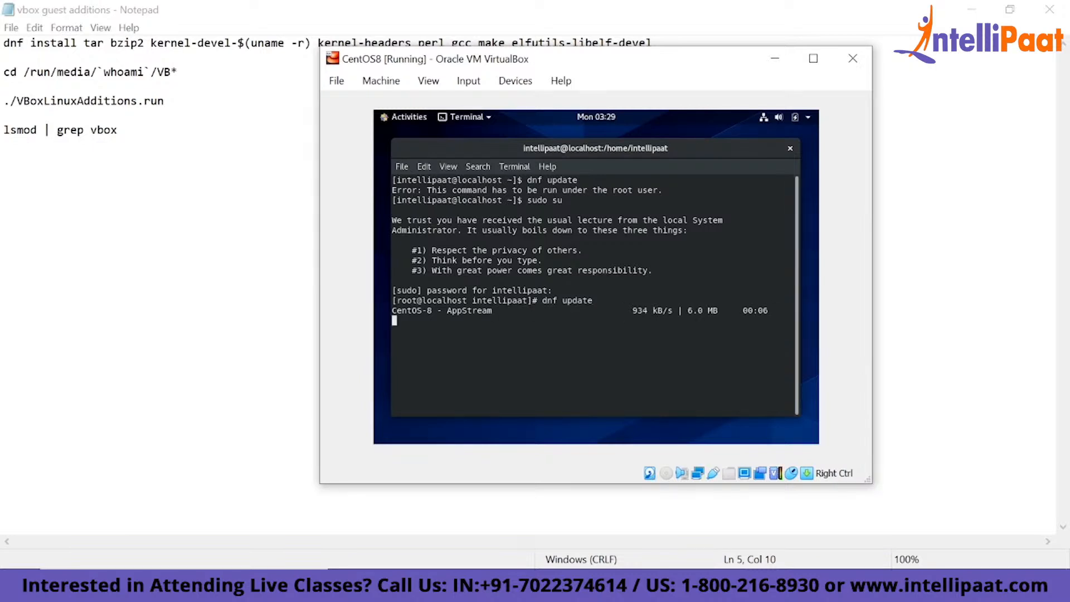
# - Open a new terminal tab and try to run yum update as the regular user
pyautogui.click(402, 166)
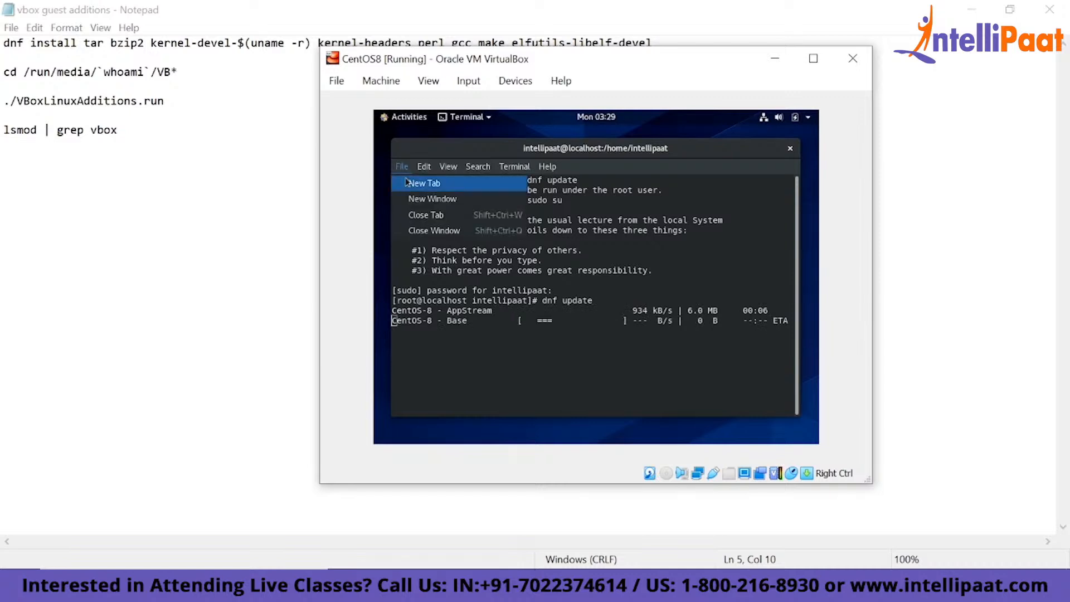
pyautogui.click(424, 177)
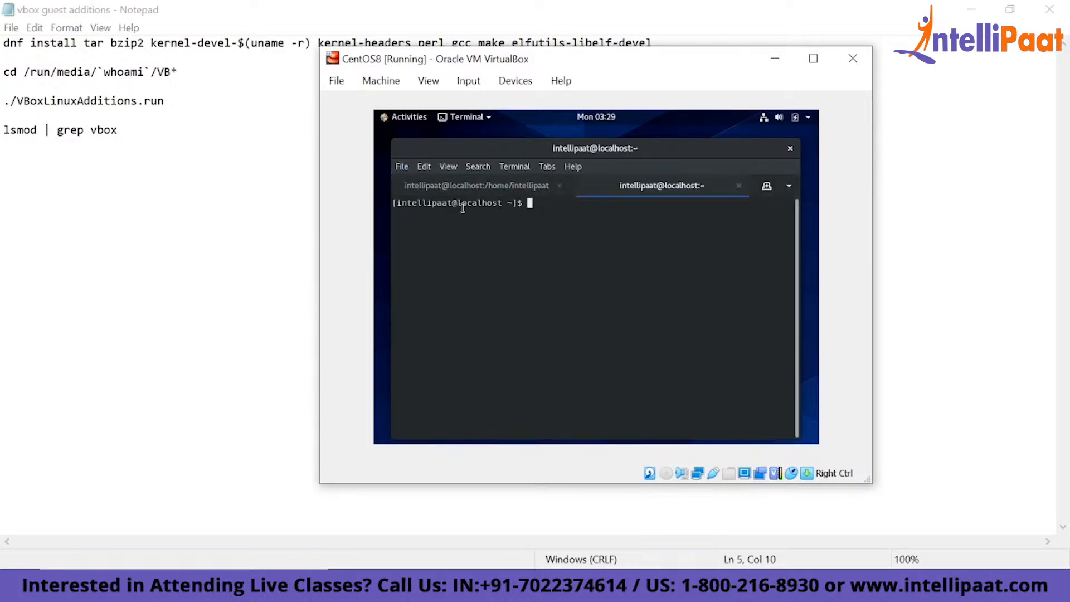
pyautogui.write('yum update')
pyautogui.press('Return')
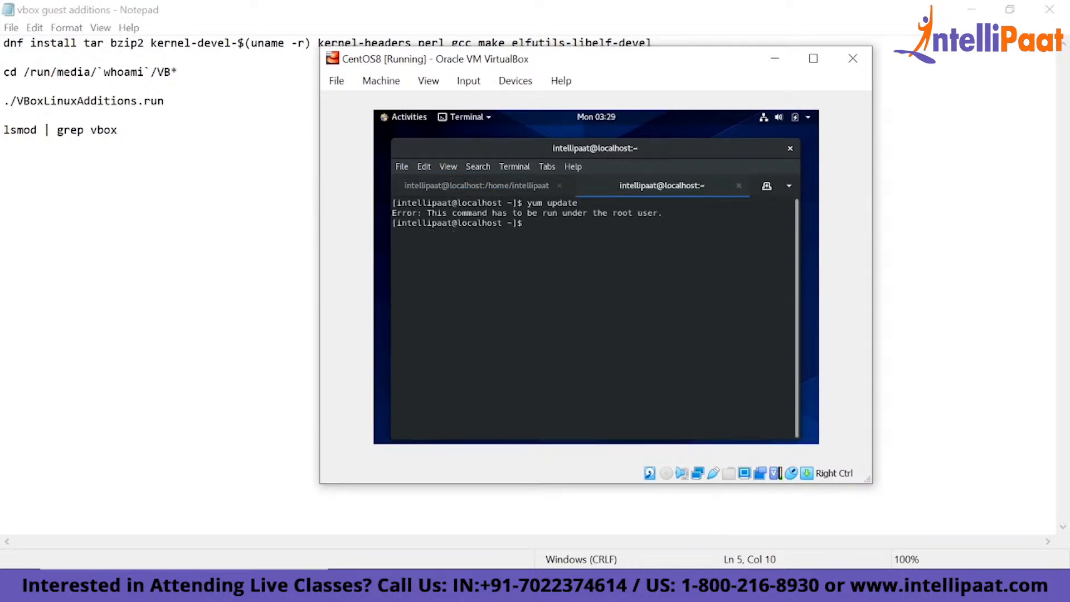
# - Become root with sudo su in the second terminal tab, entering the account password, and run yum update
pyautogui.write('sudo su')
pyautogui.press('Return')
pyautogui.press('Return')
pyautogui.write('yum update')
pyautogui.press('Return')
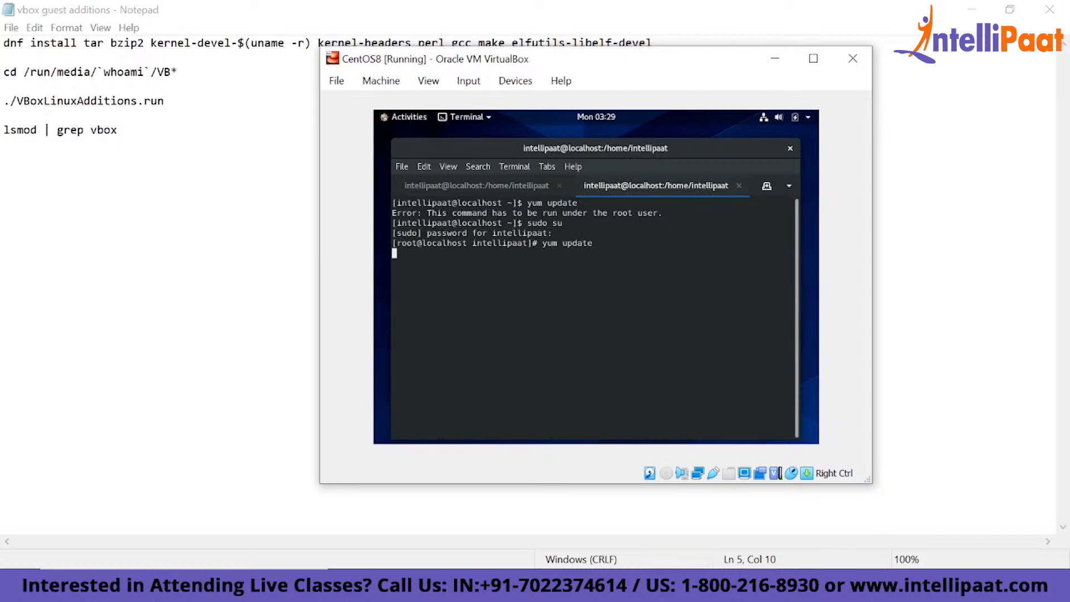
# - Compare the update progress in both terminal tabs and close the second tab, ending its running process
pyautogui.click(502, 186)
pyautogui.click(644, 188)
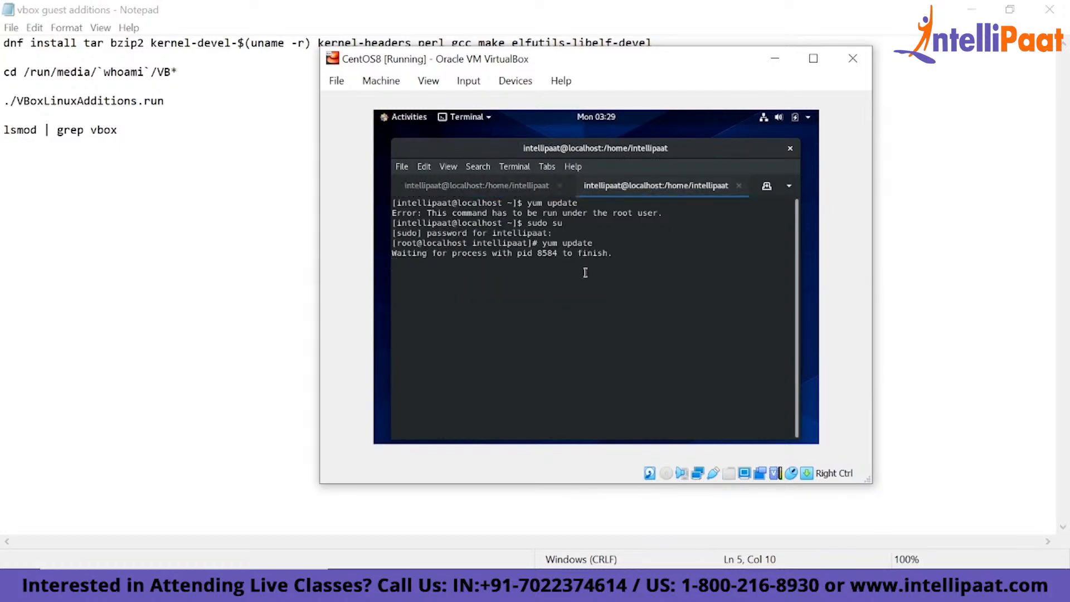
pyautogui.click(513, 190)
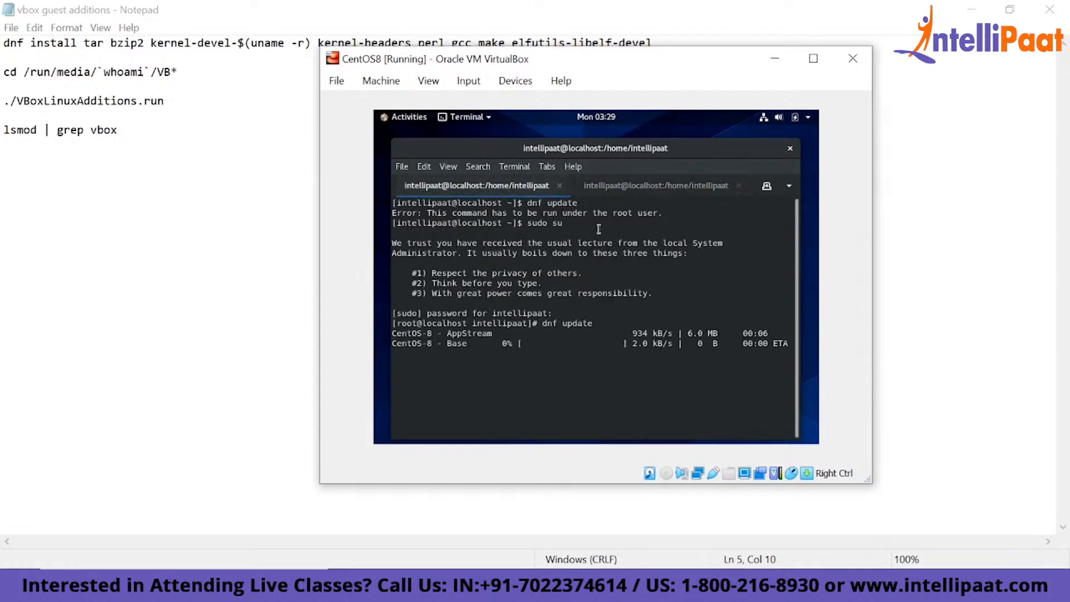
pyautogui.click(620, 190)
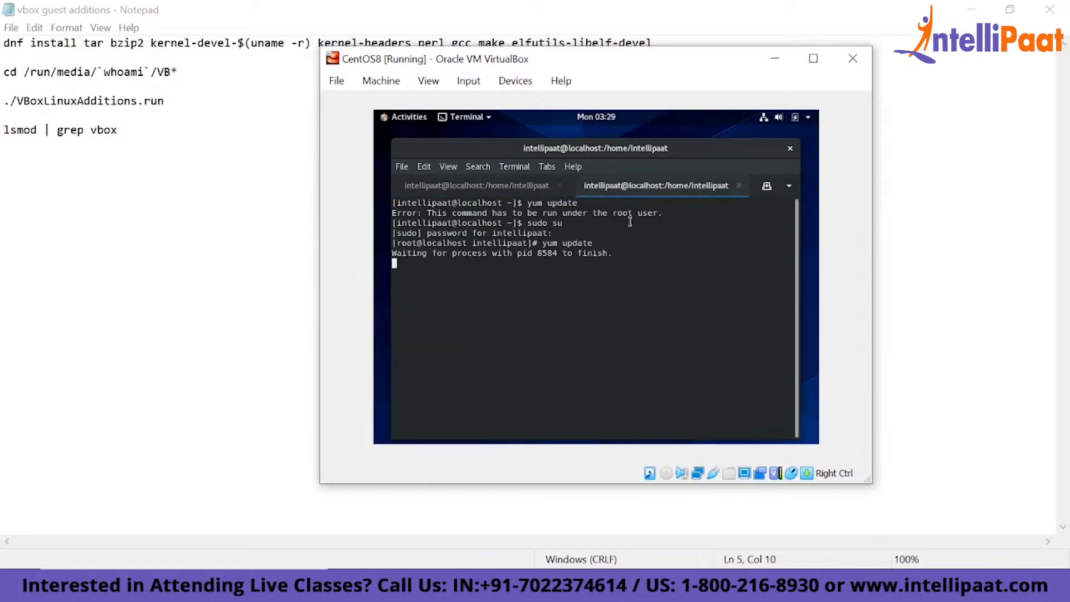
pyautogui.click(739, 185)
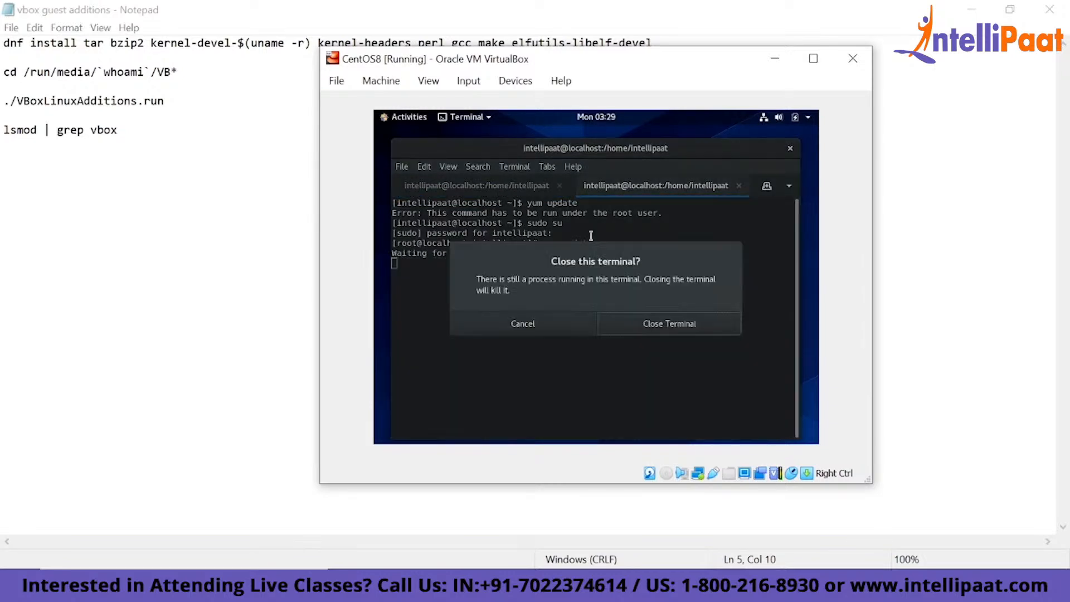
pyautogui.click(627, 324)
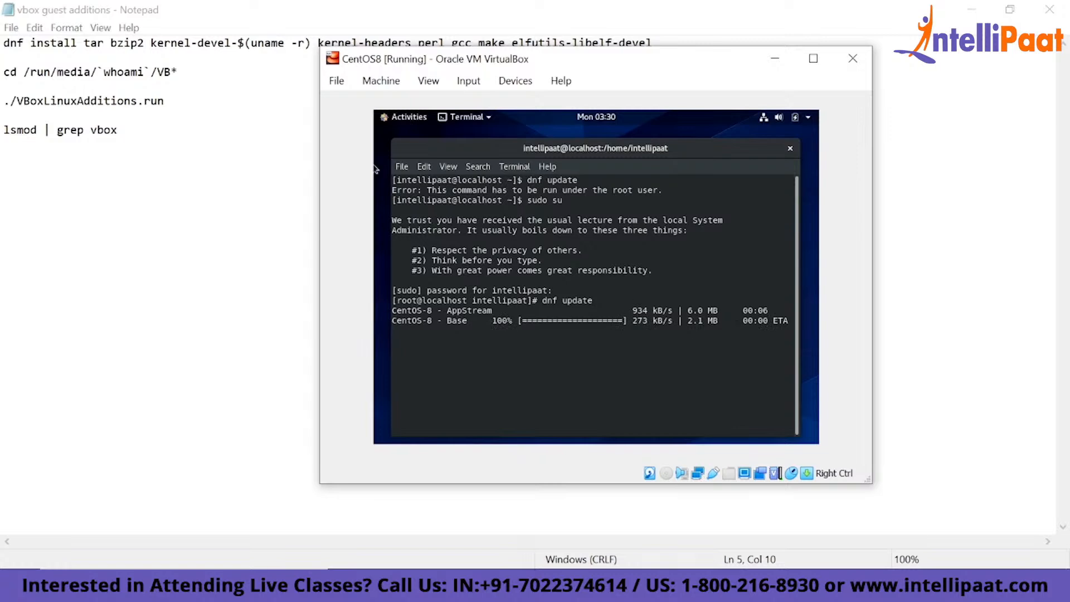
# - Return to the terminal running dnf update and decline the transaction with the default answer
pyautogui.click(381, 114)
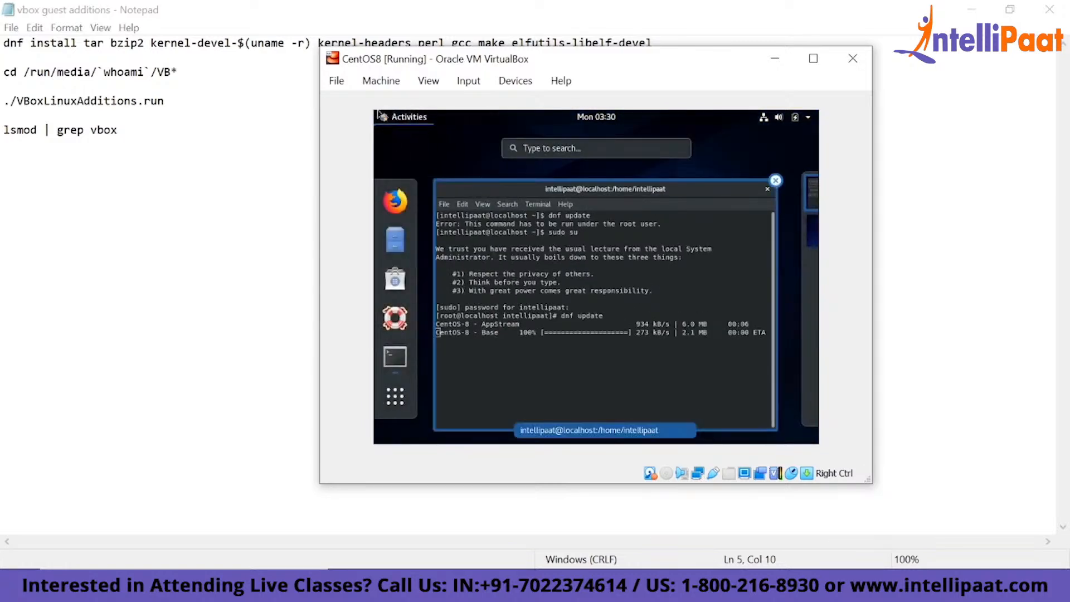
pyautogui.click(223, 184)
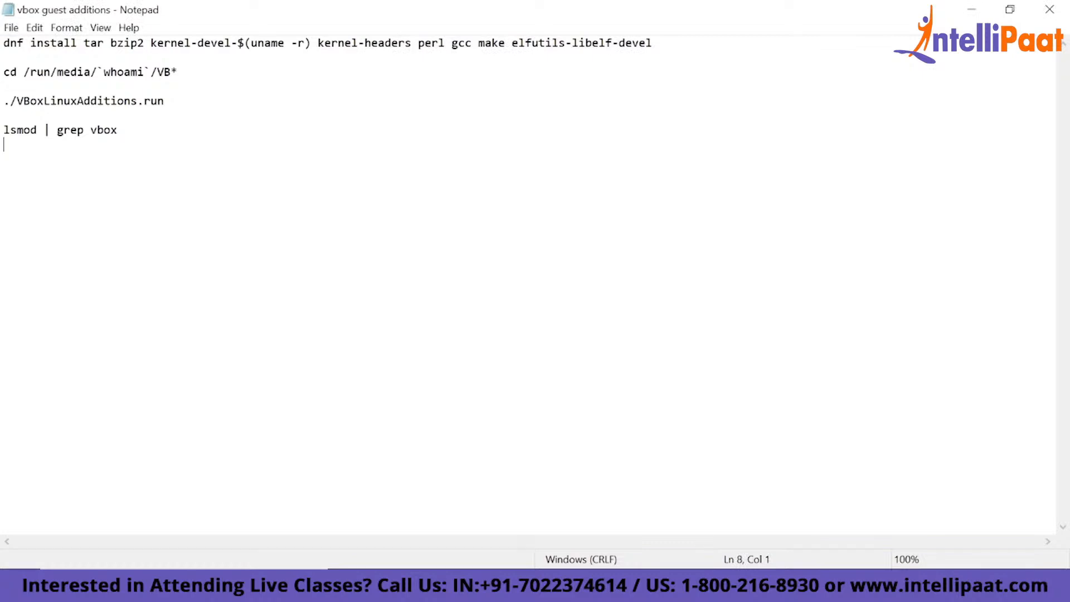
pyautogui.click(796, 585)
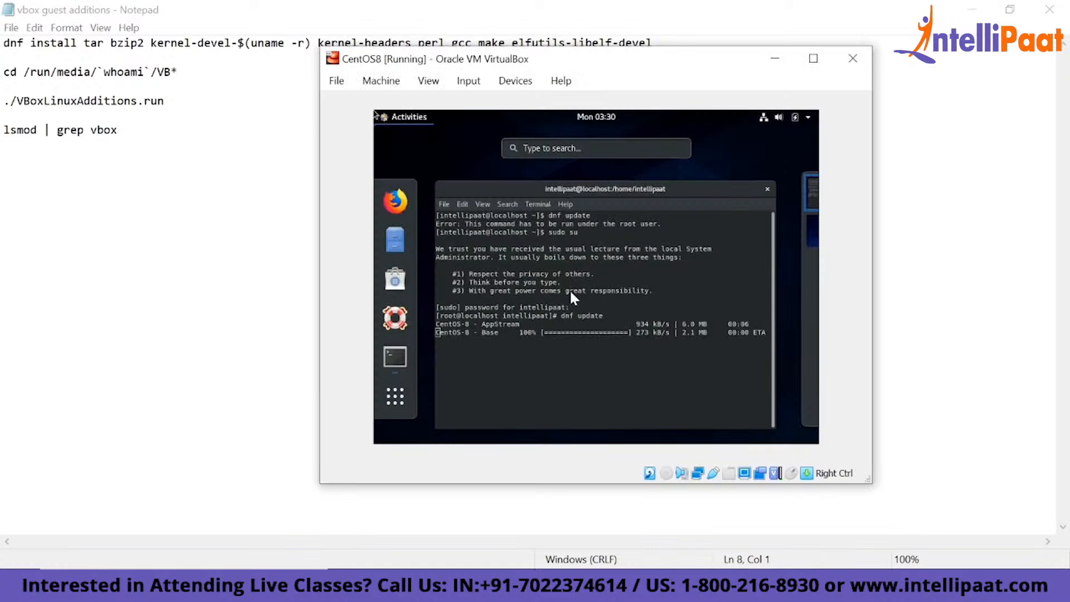
pyautogui.click(651, 185)
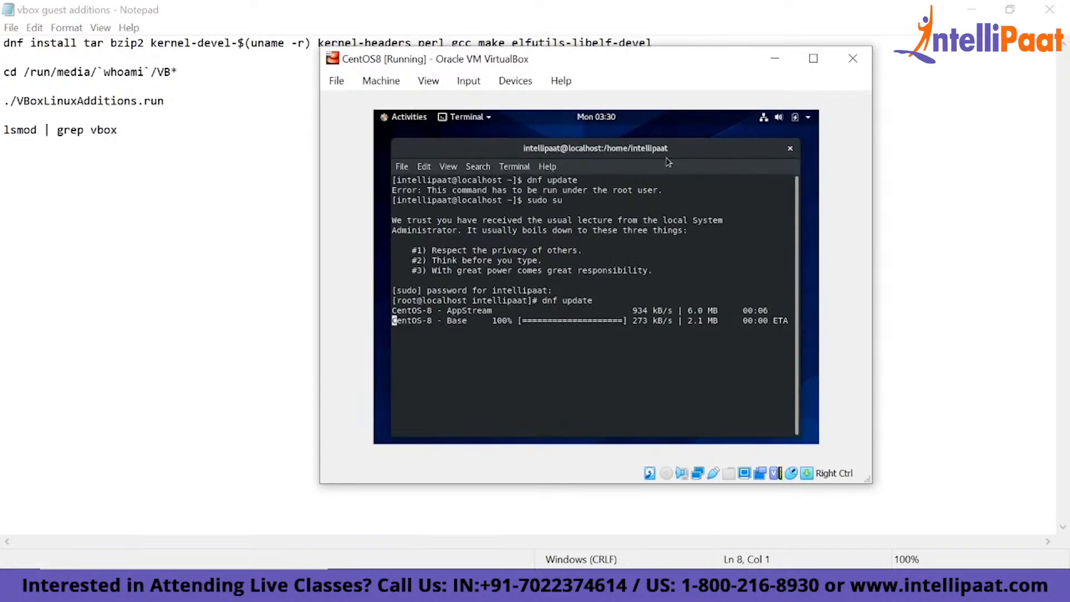
pyautogui.press('Return')
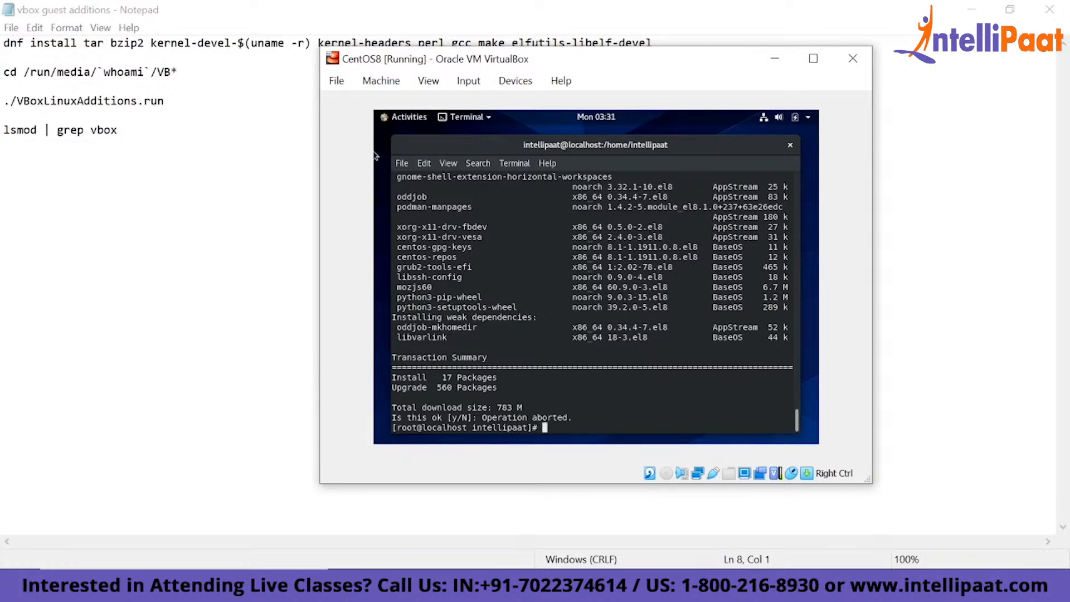
# - Reposition the virtual machine window over the Notepad notes and run dnf install tar in its terminal
pyautogui.press('Control_R')
pyautogui.click(282, 87)
pyautogui.hotkey('alt', 'Tab')
pyautogui.moveTo(538, 56); pyautogui.dragTo(477, 100)
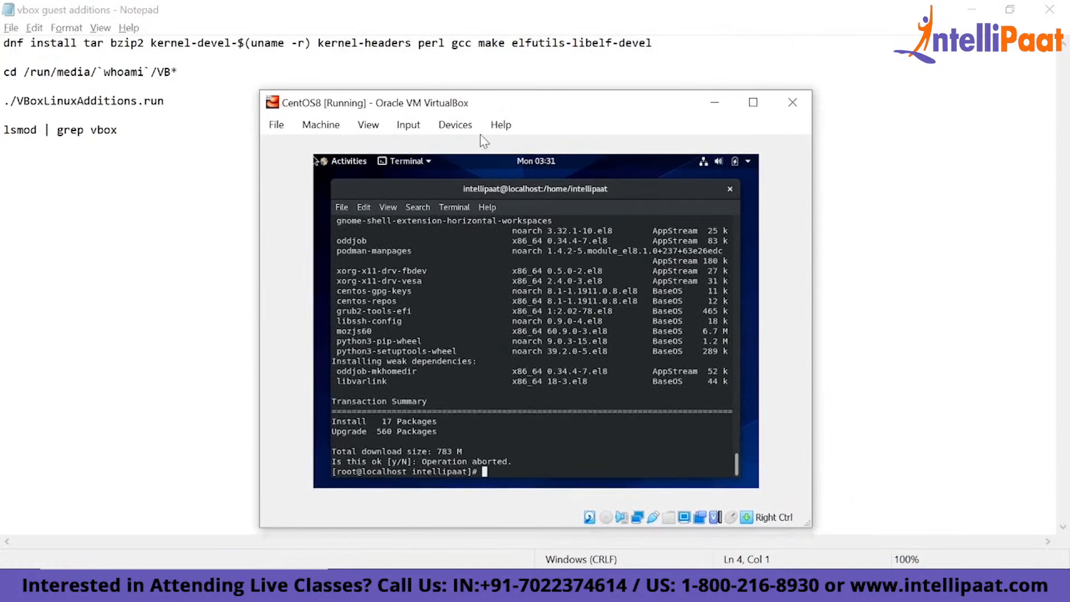
pyautogui.write('dnf install tar')
pyautogui.press('Return')
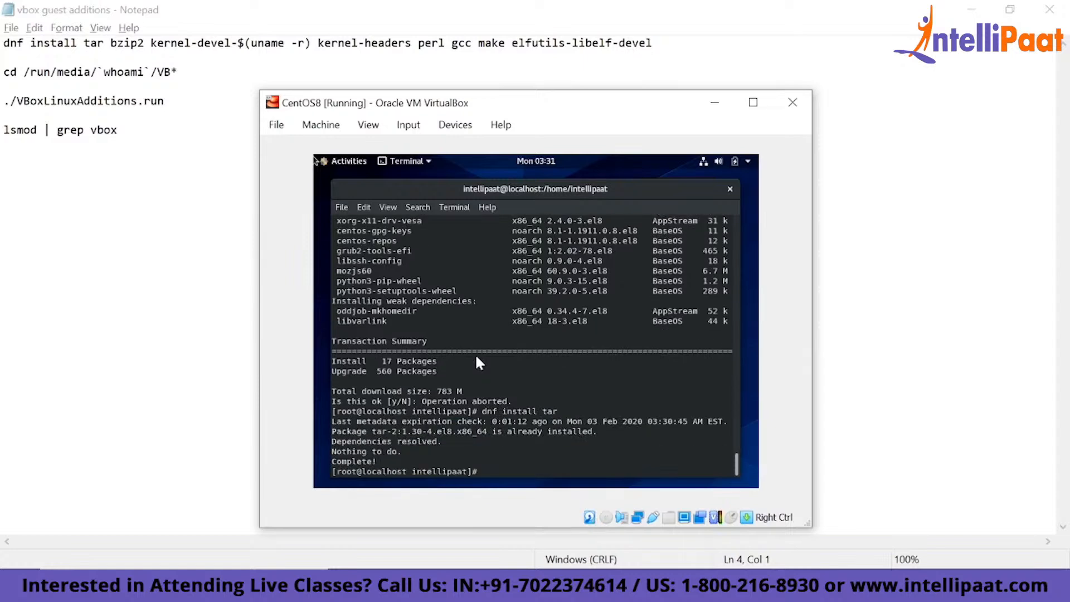
# - Run dnf install bzip2 in the root terminal by adapting the previous install command
pyautogui.press('Up')
pyautogui.press('BackSpace')
pyautogui.press('BackSpace')
pyautogui.press('BackSpace')
pyautogui.write('bzip2')
pyautogui.press('Return')
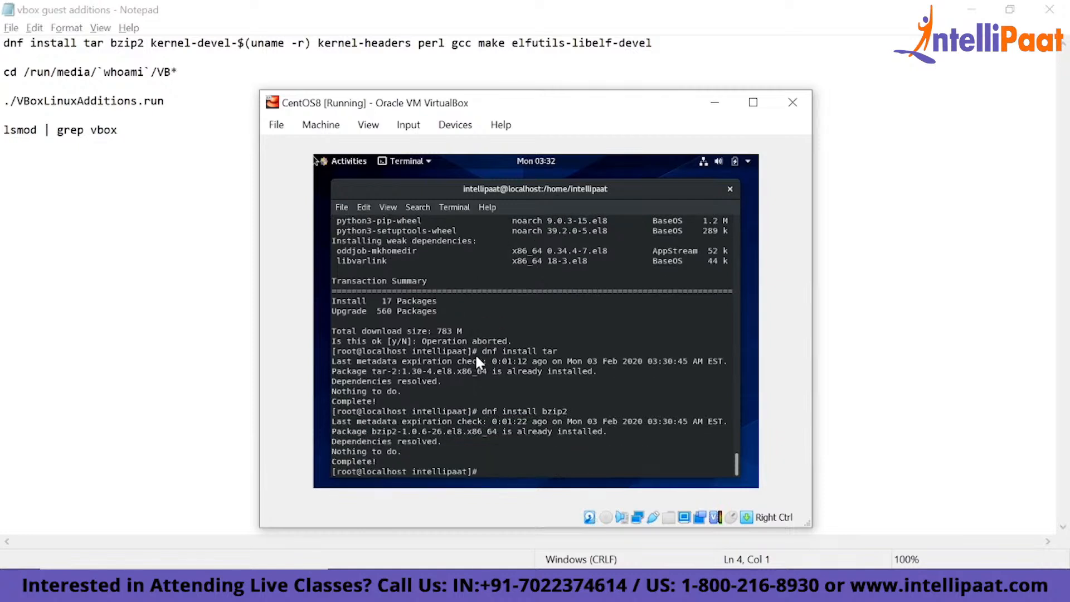
# - Try to install the kernel development package matching the running kernel with dnf install kernel-devel-$(uname -r)
pyautogui.press('Up')
pyautogui.press('BackSpace')
pyautogui.press('BackSpace')
pyautogui.press('BackSpace')
pyautogui.press('BackSpace')
pyautogui.press('BackSpace')
pyautogui.write('kernel-devel-($')
pyautogui.press('BackSpace')
pyautogui.press('BackSpace')
pyautogui.write('$(uname -r')
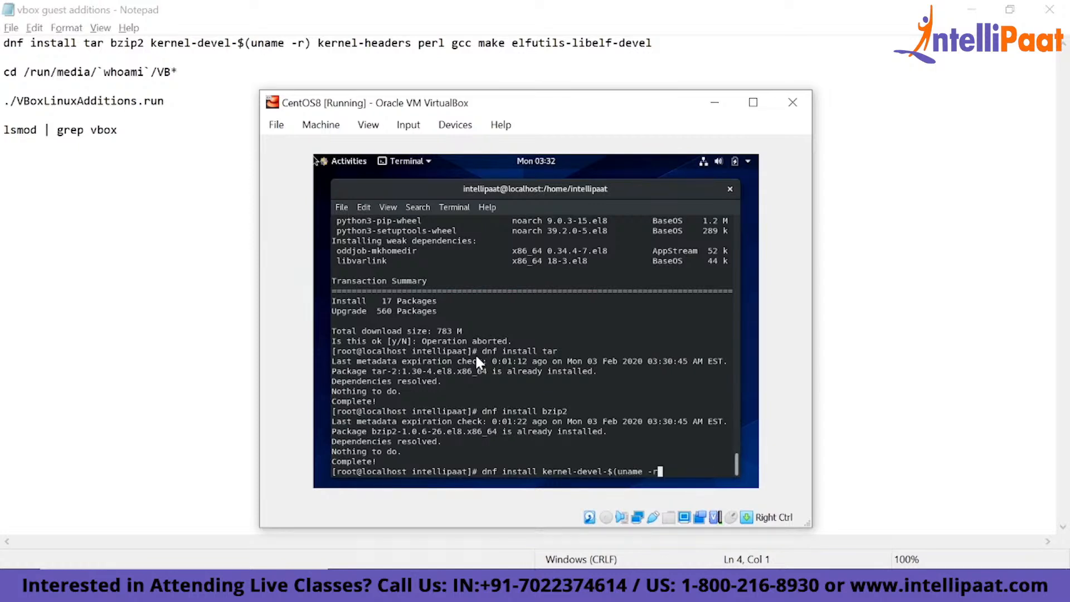
pyautogui.write(')')
pyautogui.press('Return')
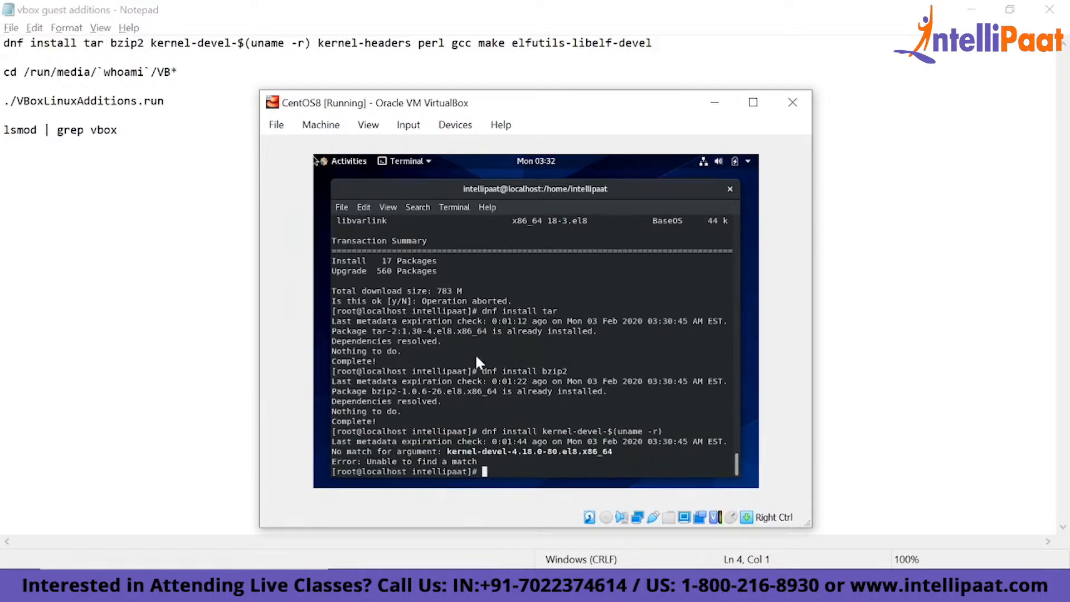
# - Install kernel-devel with dnf without the version suffix, accepting the download and the CentOS GPG key import
pyautogui.press('Up')
pyautogui.press('Left')
pyautogui.press('BackSpace')
pyautogui.press('BackSpace')
pyautogui.press('BackSpace')
pyautogui.press('BackSpace')
pyautogui.press('BackSpace')
pyautogui.press('BackSpace')
pyautogui.press('BackSpace')
pyautogui.press('BackSpace')
pyautogui.press('BackSpace')
pyautogui.press('BackSpace')
pyautogui.press('BackSpace')
pyautogui.press('BackSpace')
pyautogui.press('Return')
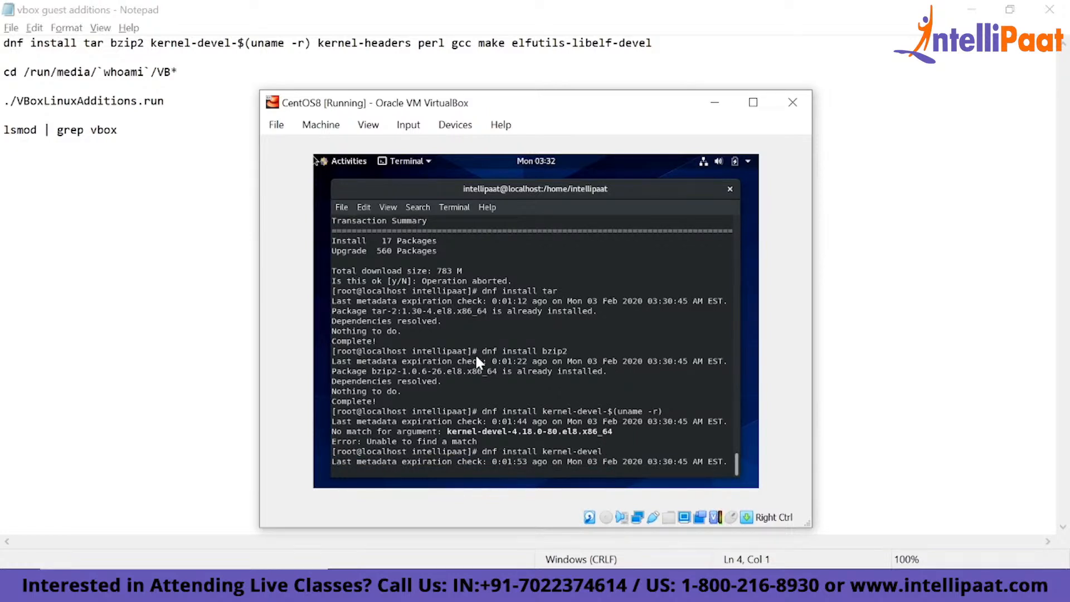
pyautogui.write('y')
pyautogui.press('Return')
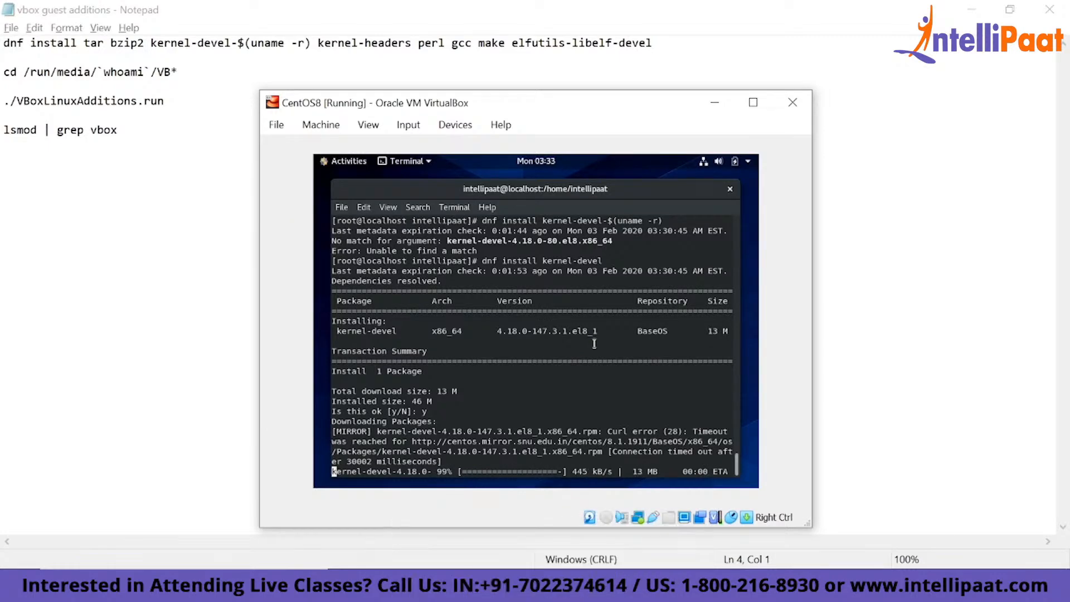
pyautogui.write('y')
pyautogui.press('Return')
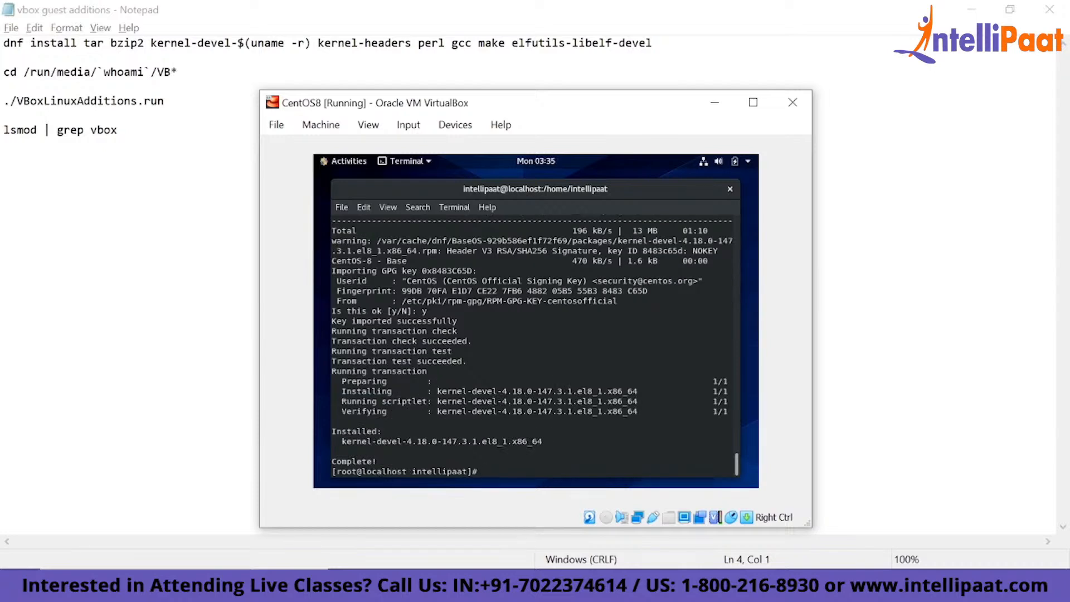
# - Install the kernel-headers package with dnf and accept the transaction
pyautogui.press('Up')
pyautogui.press('BackSpace')
pyautogui.press('BackSpace')
pyautogui.press('BackSpace')
pyautogui.press('BackSpace')
pyautogui.press('BackSpace')
pyautogui.write('headers')
pyautogui.press('Return')
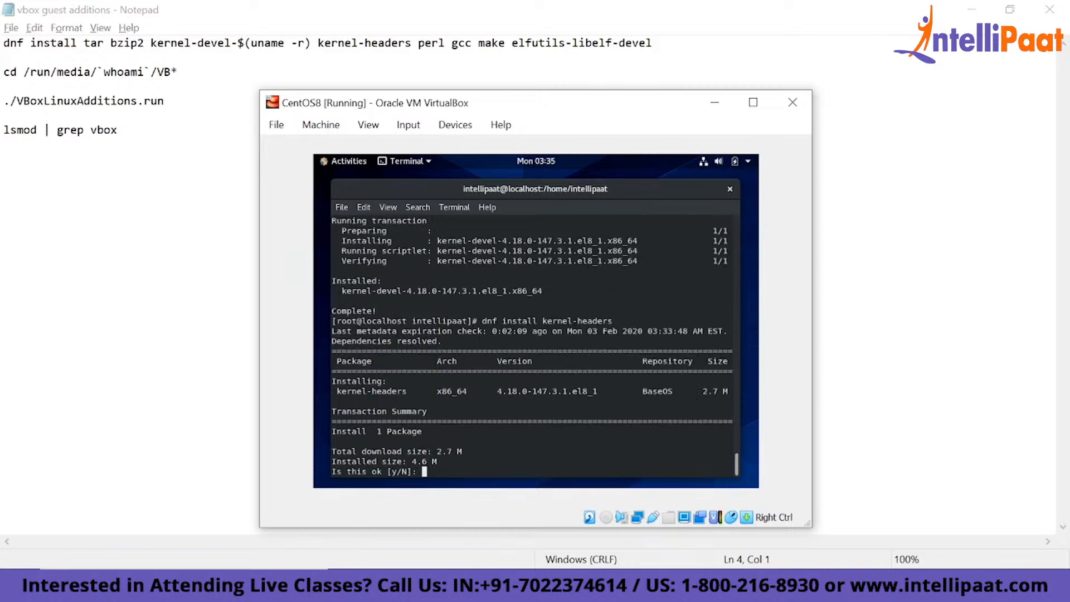
pyautogui.write('y')
pyautogui.press('Return')
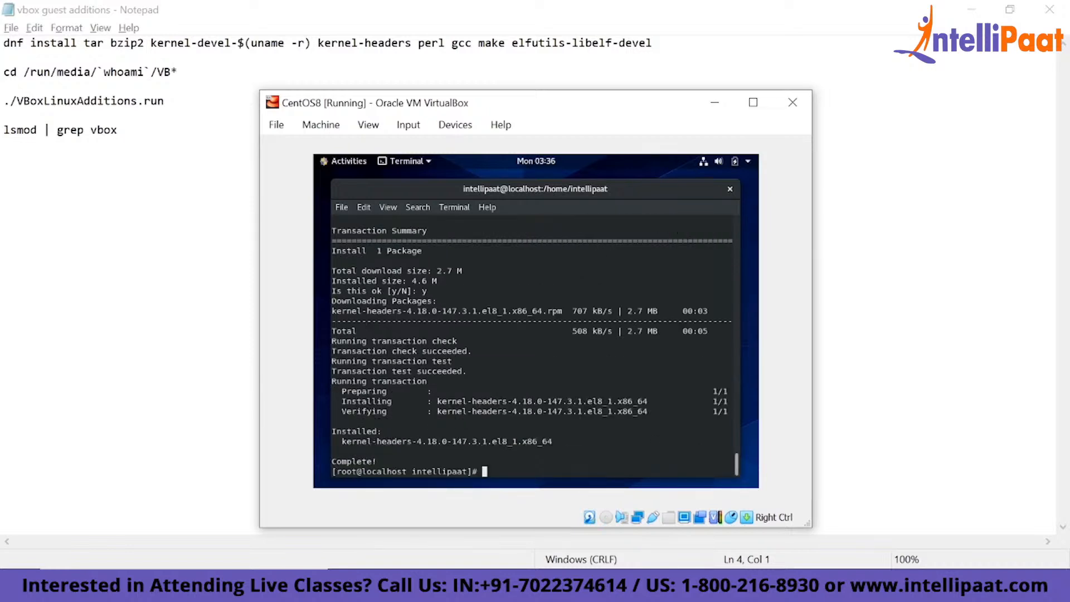
# - Install the perl package with dnf and accept the transaction
pyautogui.press('Up')
pyautogui.press('BackSpace')
pyautogui.press('BackSpace')
pyautogui.press('BackSpace')
pyautogui.press('BackSpace')
pyautogui.press('BackSpace')
pyautogui.press('BackSpace')
pyautogui.press('BackSpace')
pyautogui.press('BackSpace')
pyautogui.press('BackSpace')
pyautogui.press('BackSpace')
pyautogui.press('BackSpace')
pyautogui.press('BackSpace')
pyautogui.press('BackSpace')
pyautogui.press('BackSpace')
pyautogui.write('perl')
pyautogui.press('Return')
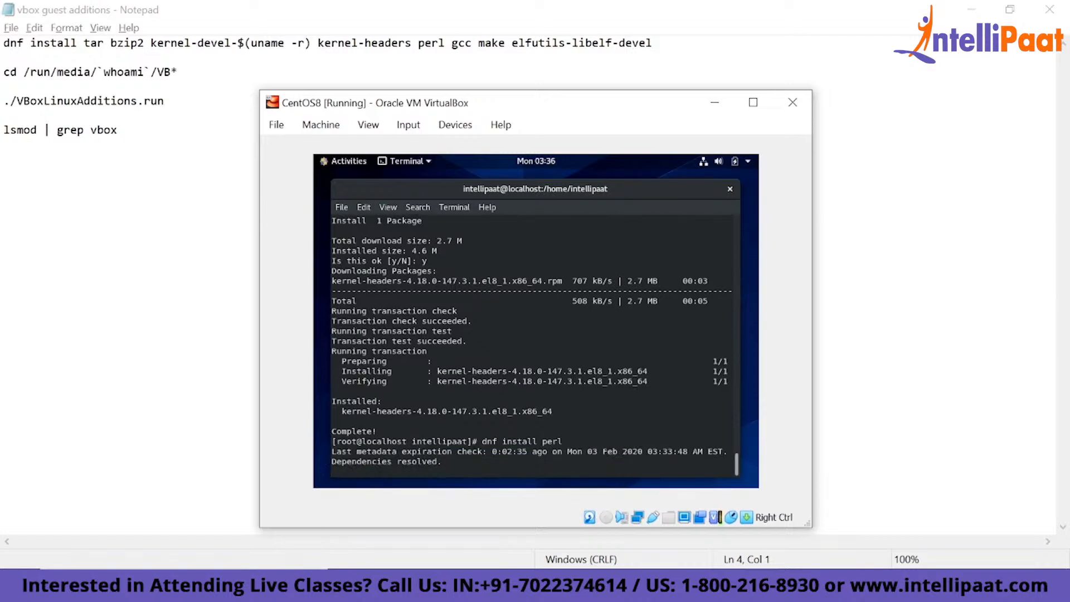
pyautogui.write('y')
pyautogui.press('Return')
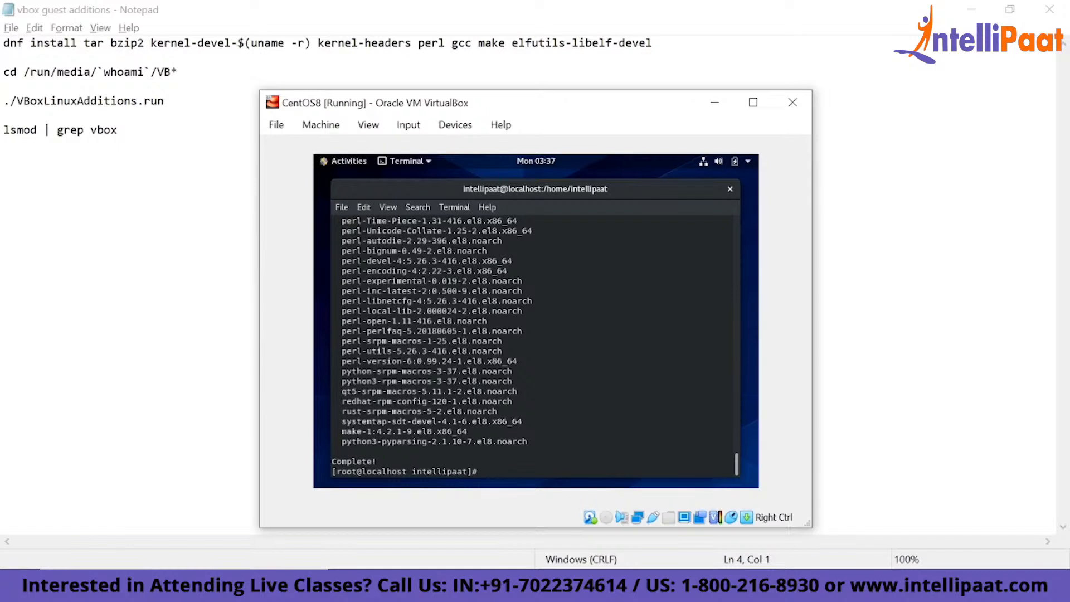
# - Install the gcc compiler package with dnf and accept the transaction
pyautogui.press('Up')
pyautogui.press('BackSpace')
pyautogui.press('BackSpace')
pyautogui.press('BackSpace')
pyautogui.press('BackSpace')
pyautogui.write('gcc')
pyautogui.press('Return')
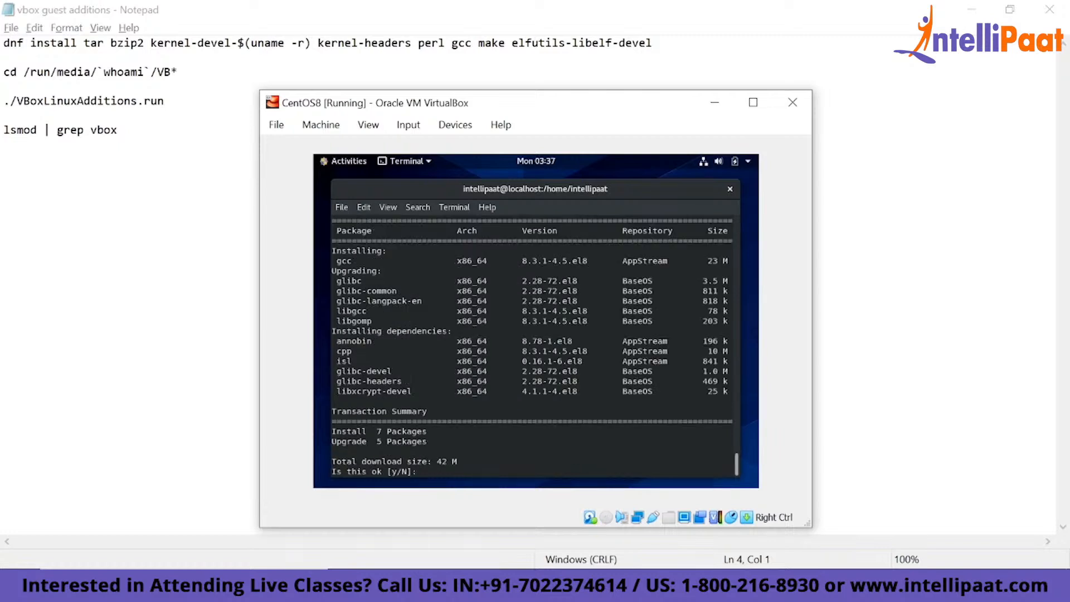
pyautogui.write('y')
pyautogui.press('Return')
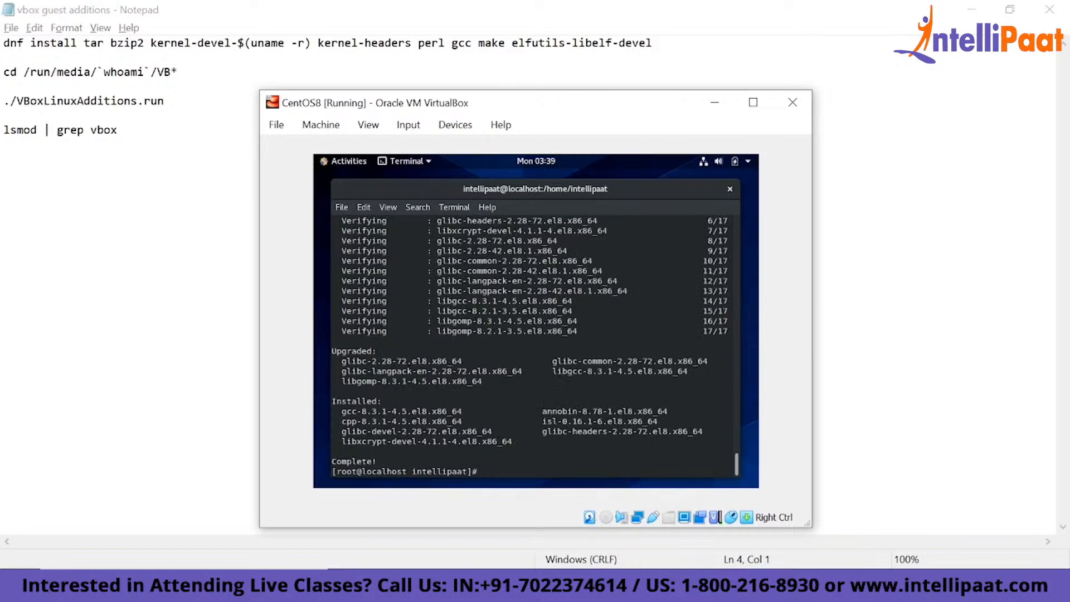
# - Run dnf install make in the root terminal
pyautogui.write('dnf install make')
pyautogui.press('Return')
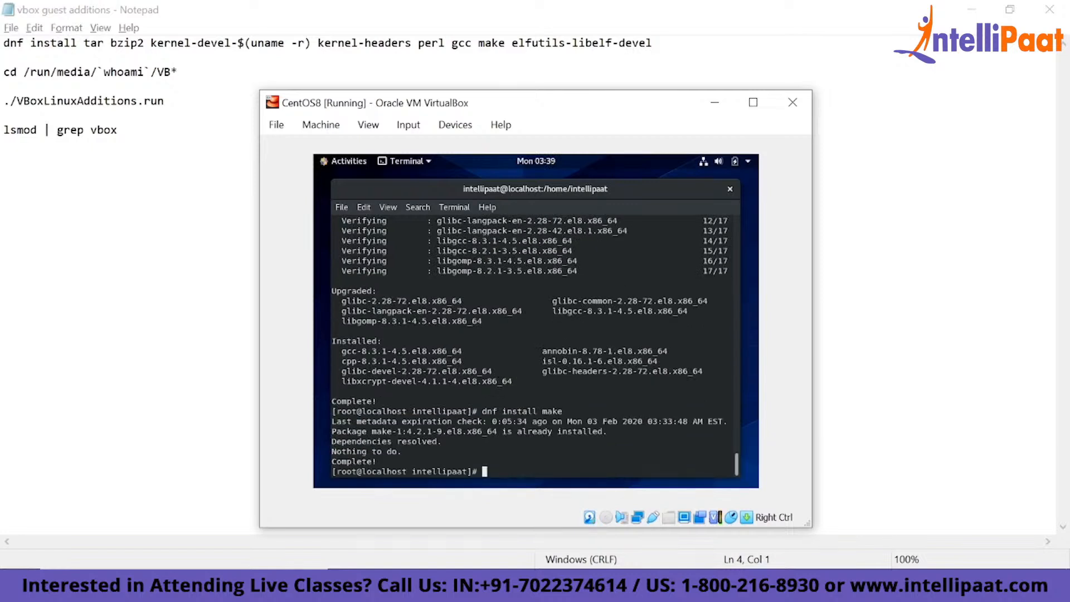
# - Install the elfutils-libelf-devel package with dnf and accept the transaction
pyautogui.press('Up')
pyautogui.press('BackSpace')
pyautogui.press('BackSpace')
pyautogui.press('BackSpace')
pyautogui.press('BackSpace')
pyautogui.write('elfutils-le')
pyautogui.write('belf')
pyautogui.press('BackSpace')
pyautogui.press('BackSpace')
pyautogui.press('BackSpace')
pyautogui.press('BackSpace')
pyautogui.press('BackSpace')
pyautogui.write('ibelf-devel')
pyautogui.press('Return')
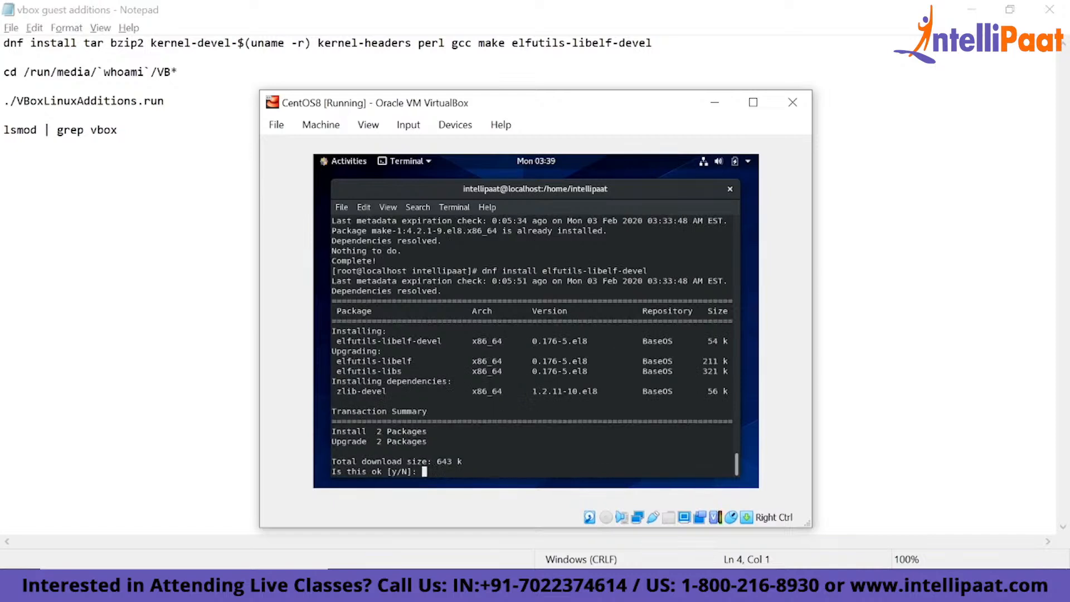
pyautogui.write('y')
pyautogui.press('Return')
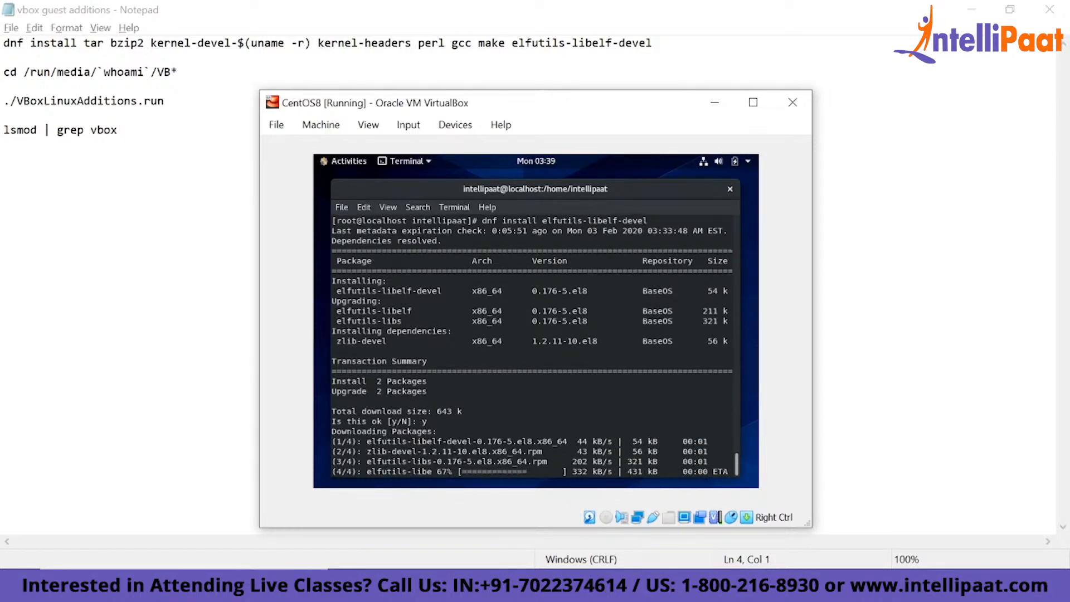
# - Leave the root shell for the regular user's session and clear the terminal
pyautogui.write('clear')
pyautogui.press('Return')
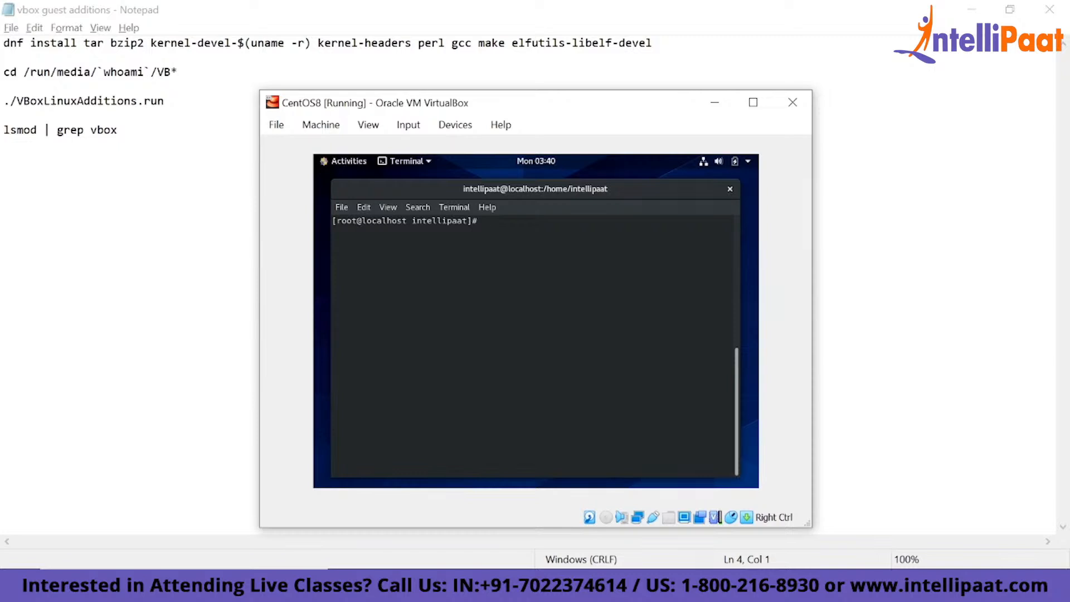
pyautogui.write('exit')
pyautogui.press('Return')
pyautogui.write('clear')
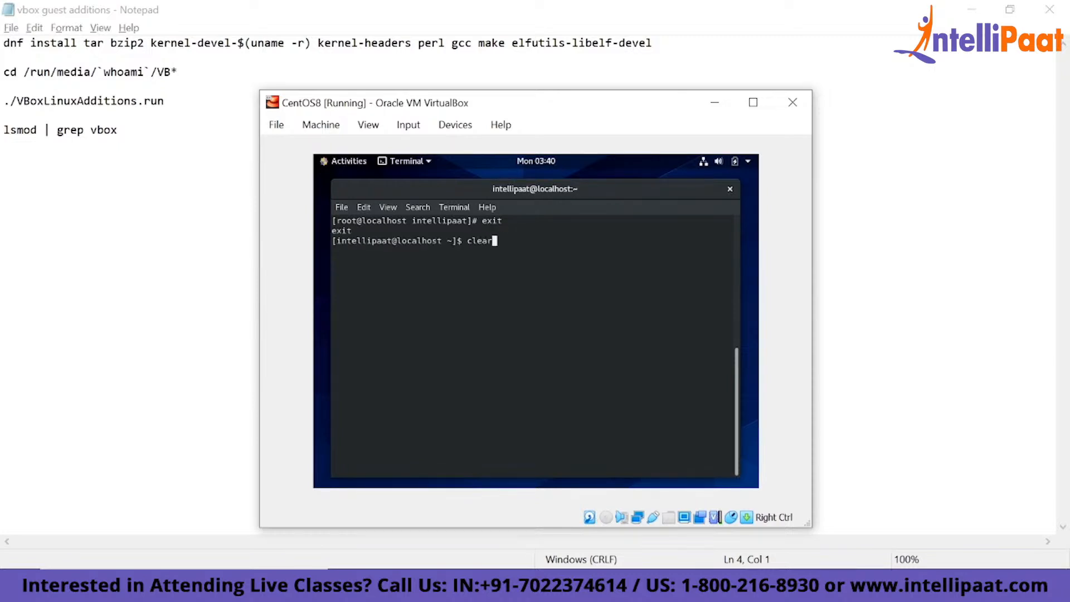
pyautogui.press('Return')
# - Try to change to the /run/media directory in the terminal, and clear the screen
pyautogui.write('cd ')
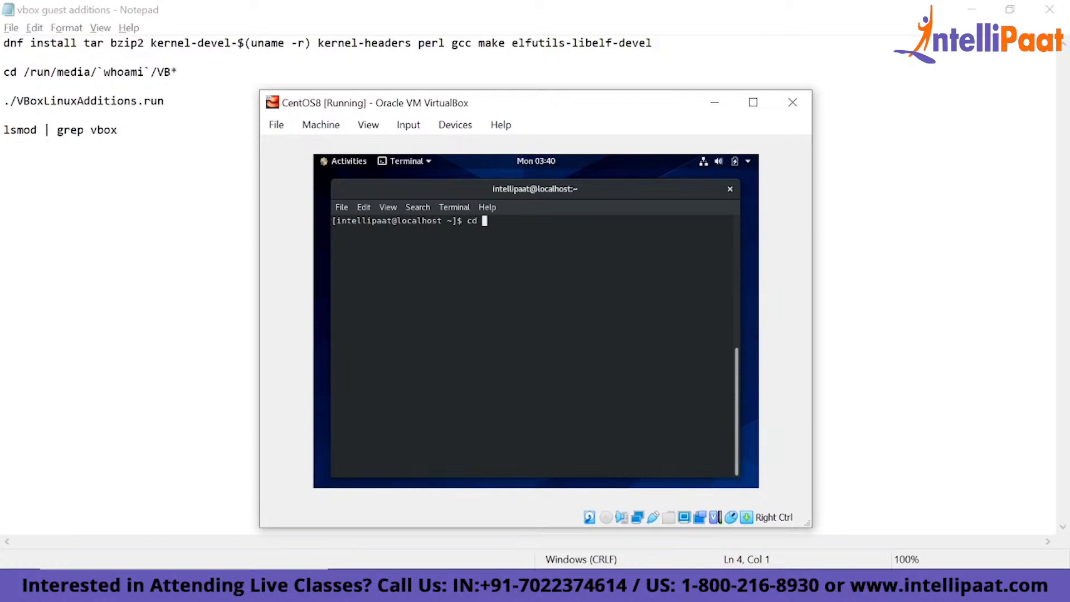
pyautogui.write('/run/media')
pyautogui.press('Return')
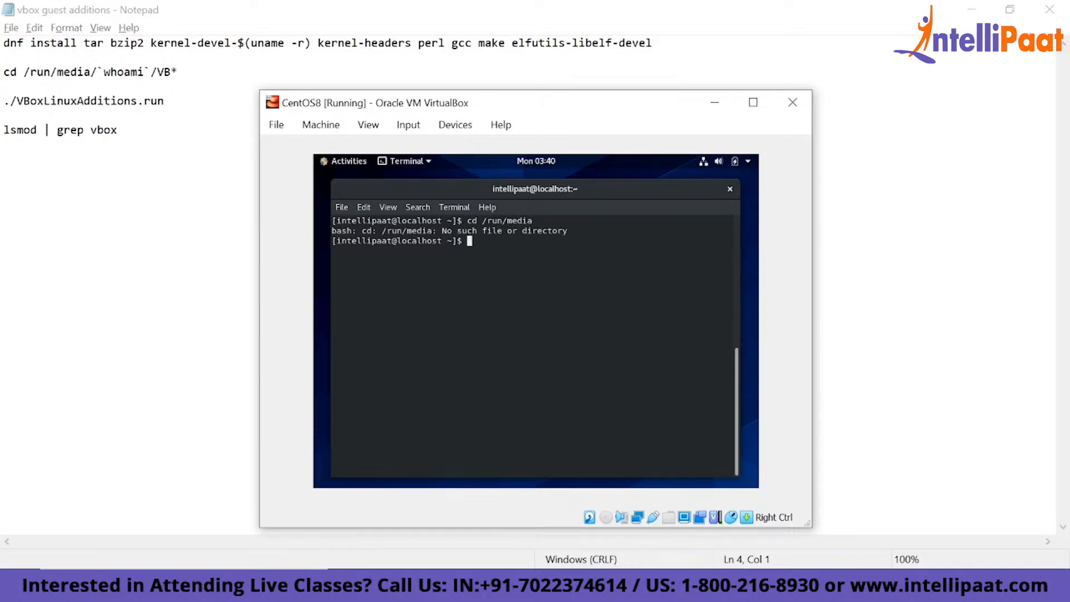
pyautogui.write('clear')
pyautogui.press('Return')
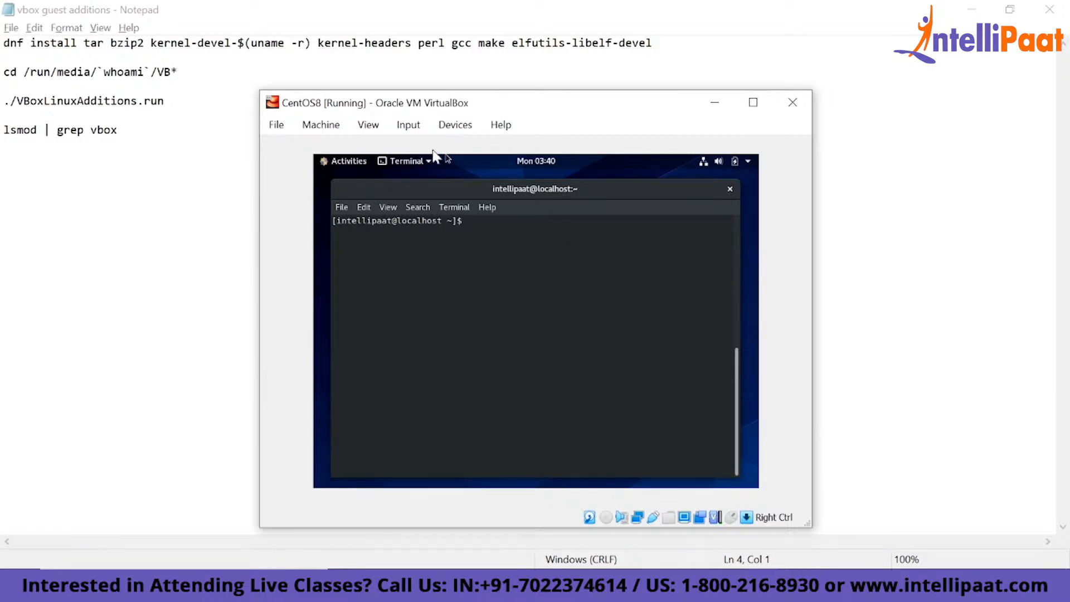
# - Insert the Guest Additions CD image, run its autostart installer with the account password, and close the installation window
pyautogui.click(451, 130)
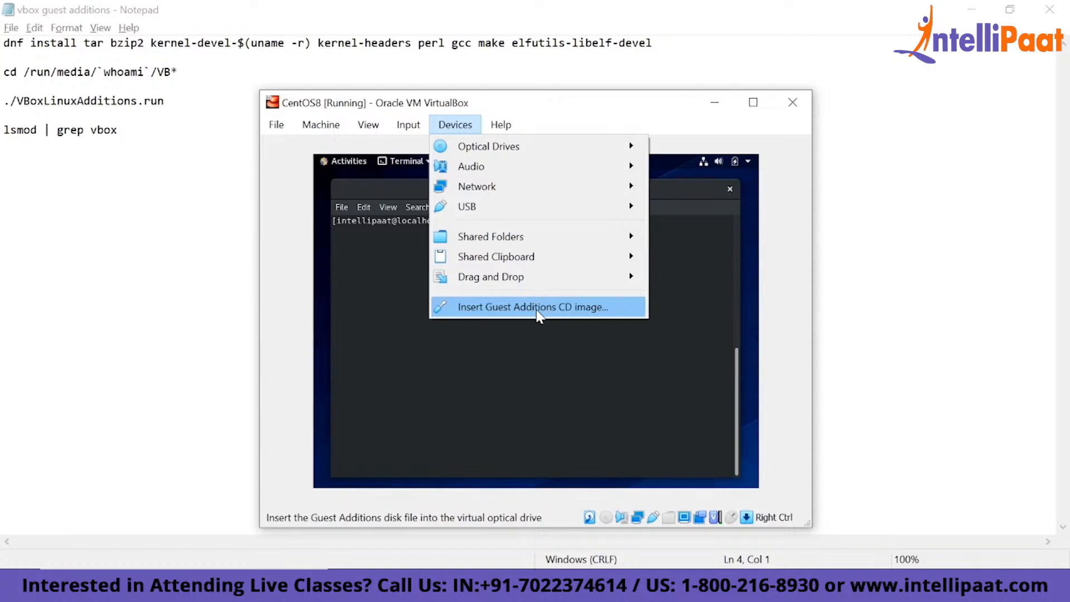
pyautogui.click(539, 308)
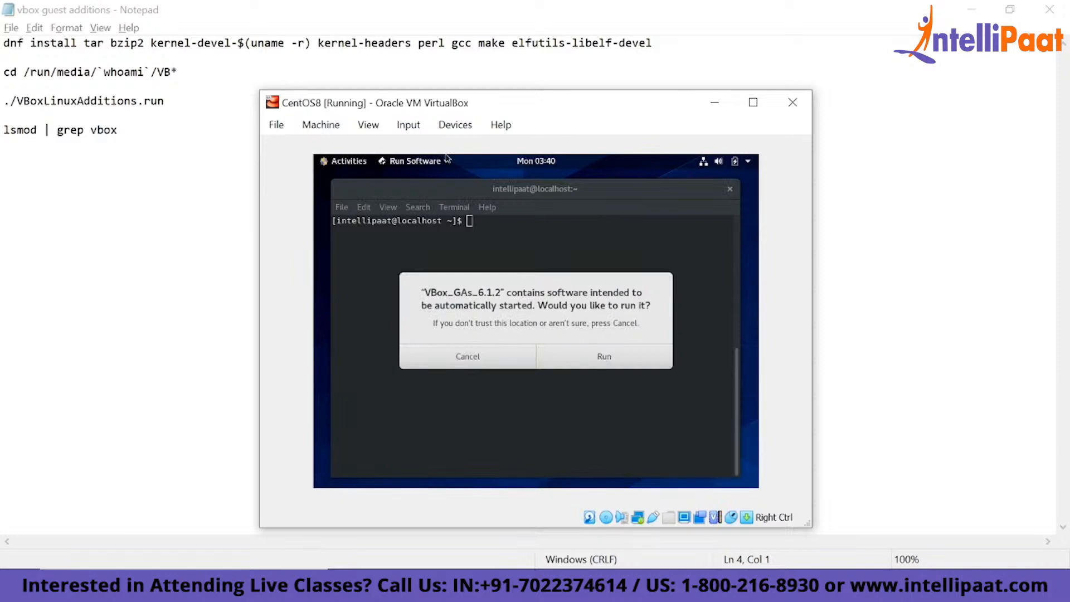
pyautogui.click(590, 357)
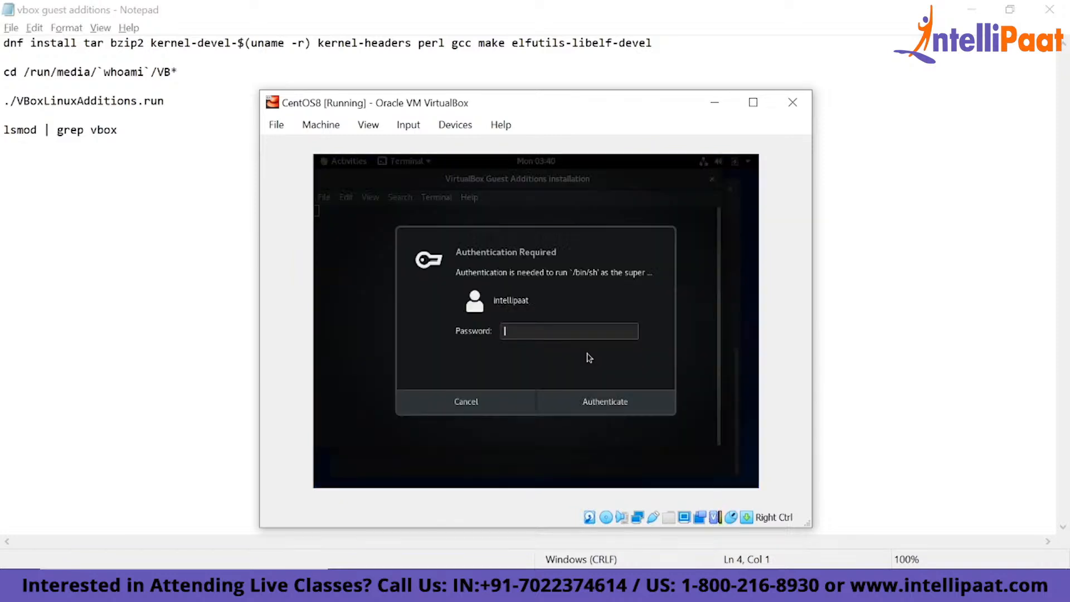
pyautogui.write('*******')
pyautogui.press('Return')
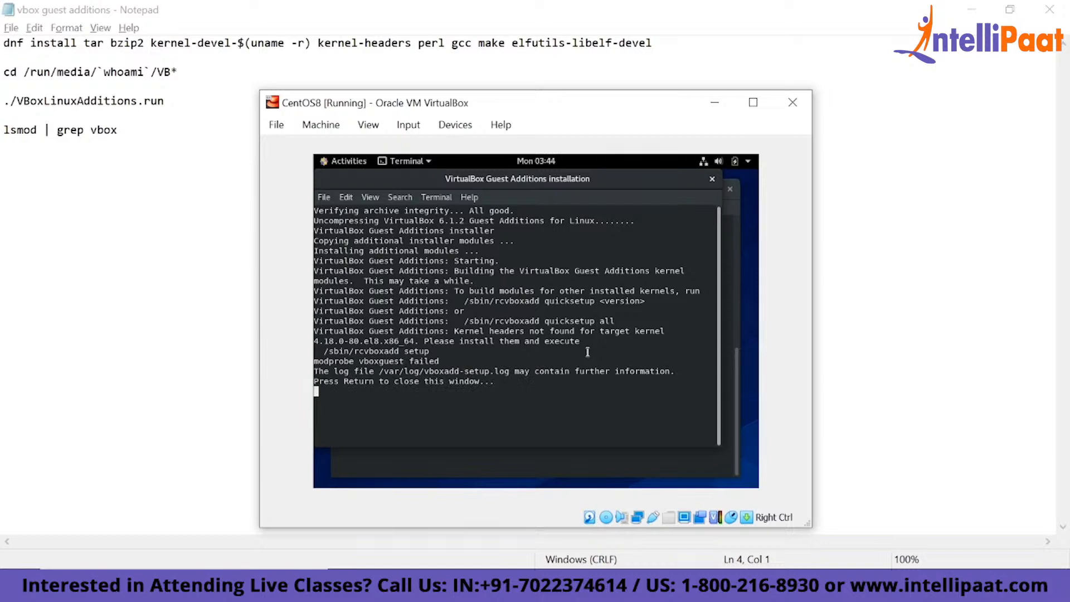
pyautogui.press('Return')
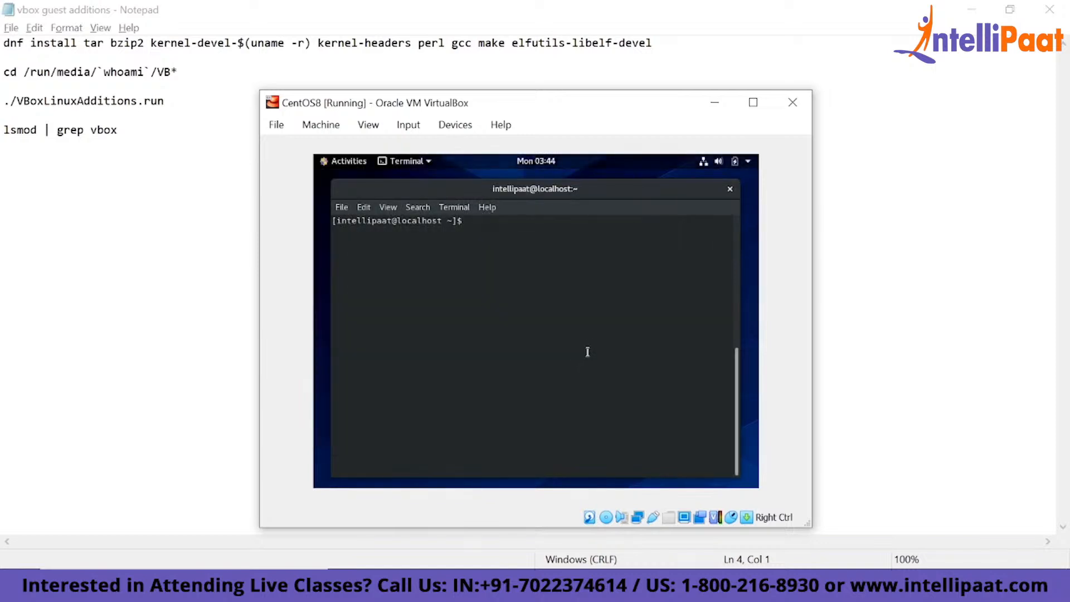
# - Change to the /run/media directory and list its contents
pyautogui.write('cd /run')
pyautogui.write('/mdei')
pyautogui.press('BackSpace')
pyautogui.press('BackSpace')
pyautogui.press('BackSpace')
pyautogui.write('edia')
pyautogui.press('Return')
pyautogui.write('ls')
pyautogui.press('Return')
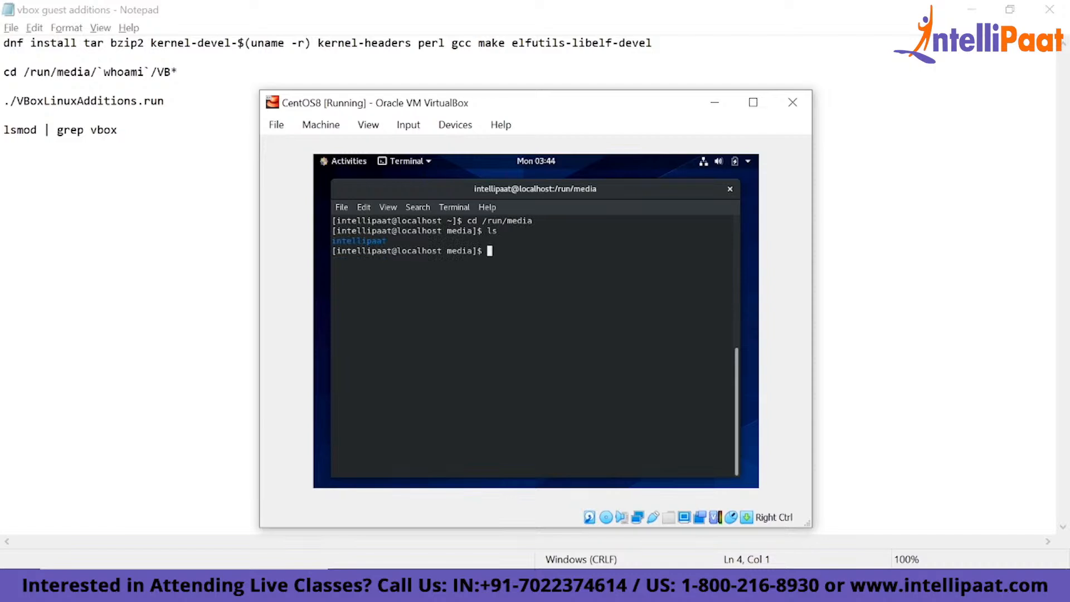
# - Change into the user's media folder and its VBox_GAs_6.1.2 subfolder, and list the contents
pyautogui.write('cd in')
pyautogui.press('Tab')
pyautogui.press('Return')
pyautogui.write('ls')
pyautogui.press('Return')
pyautogui.write('cd VB')
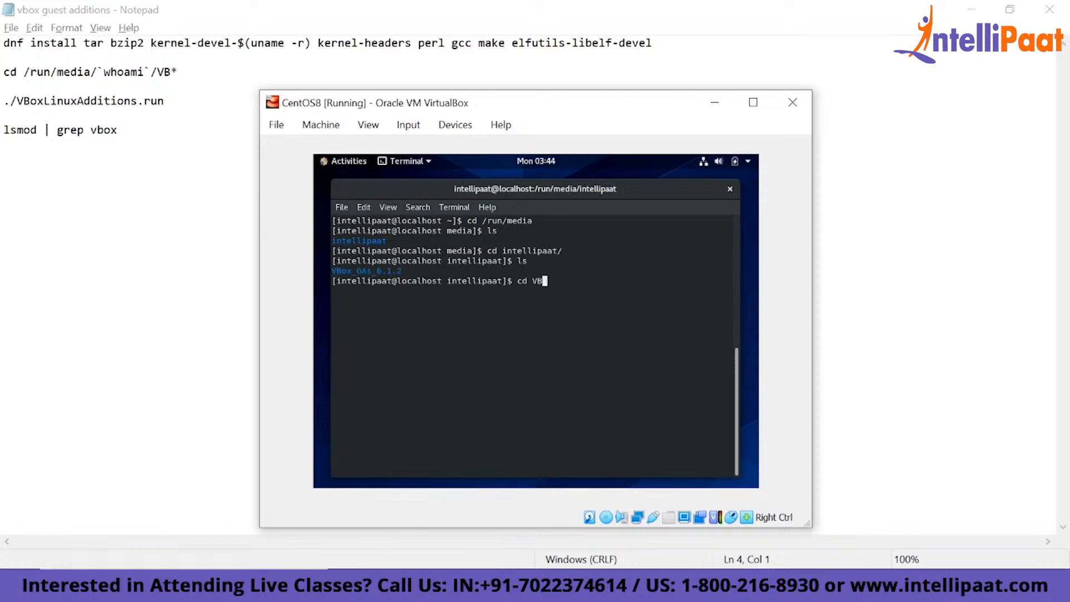
pyautogui.press('Tab')
pyautogui.press('Return')
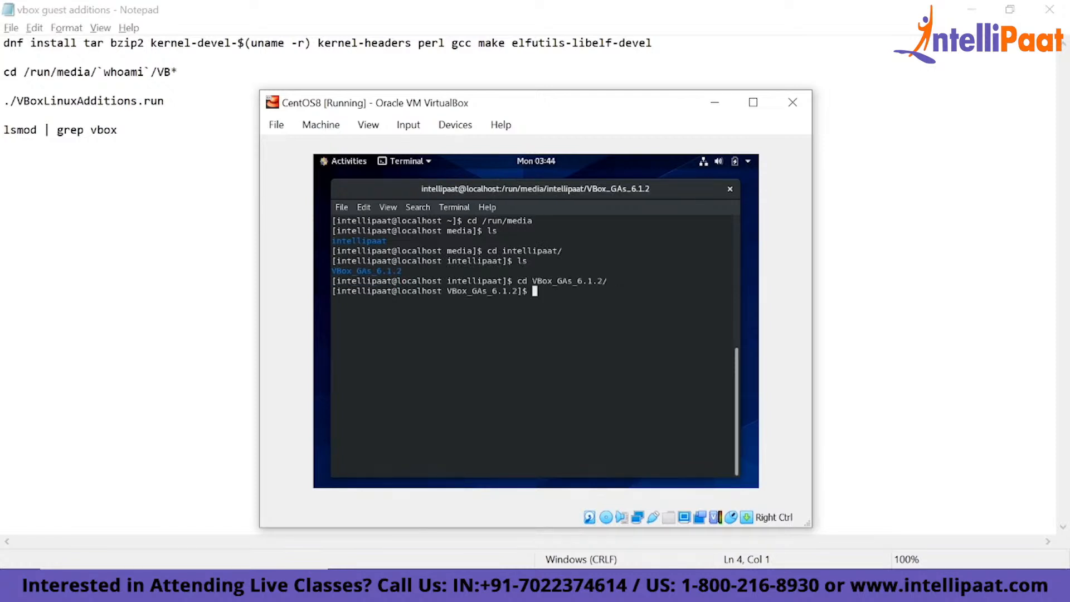
pyautogui.write('ls')
pyautogui.press('Return')
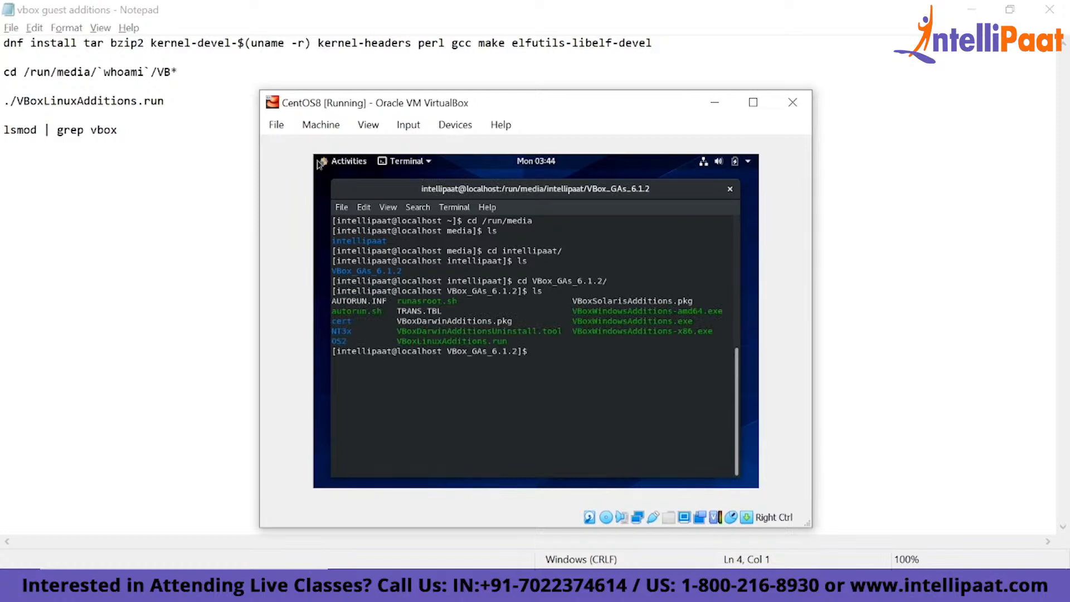
# - Select the ./VBoxLinuxAdditions.run line in the Notepad notes and return to the terminal in the CentOS8 virtual machine
pyautogui.moveTo(316, 159)
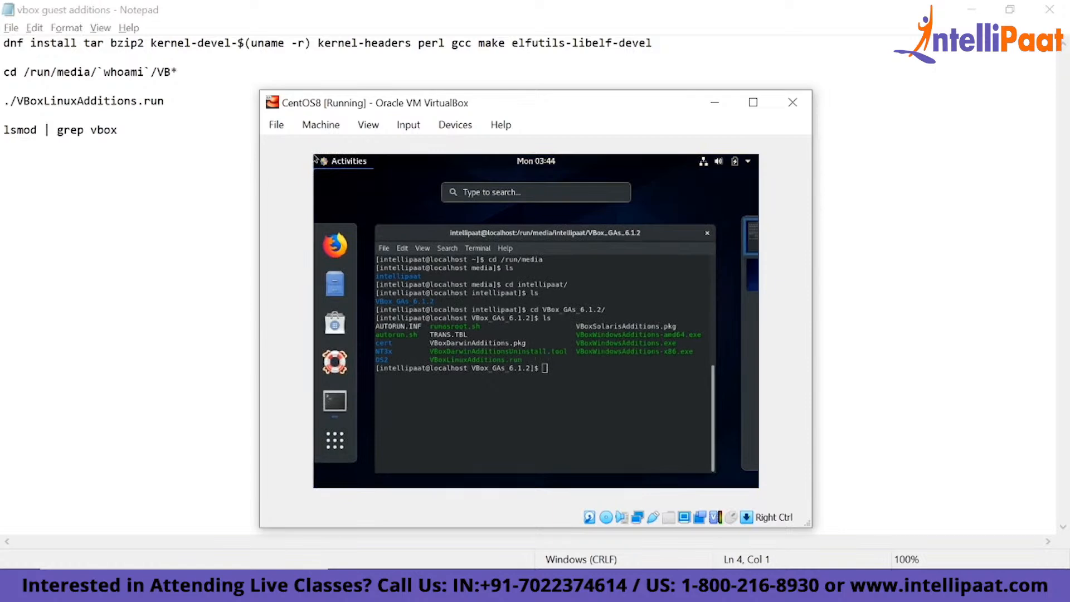
pyautogui.click(119, 101)
pyautogui.doubleClick(119, 101)
pyautogui.doubleClick(119, 101)
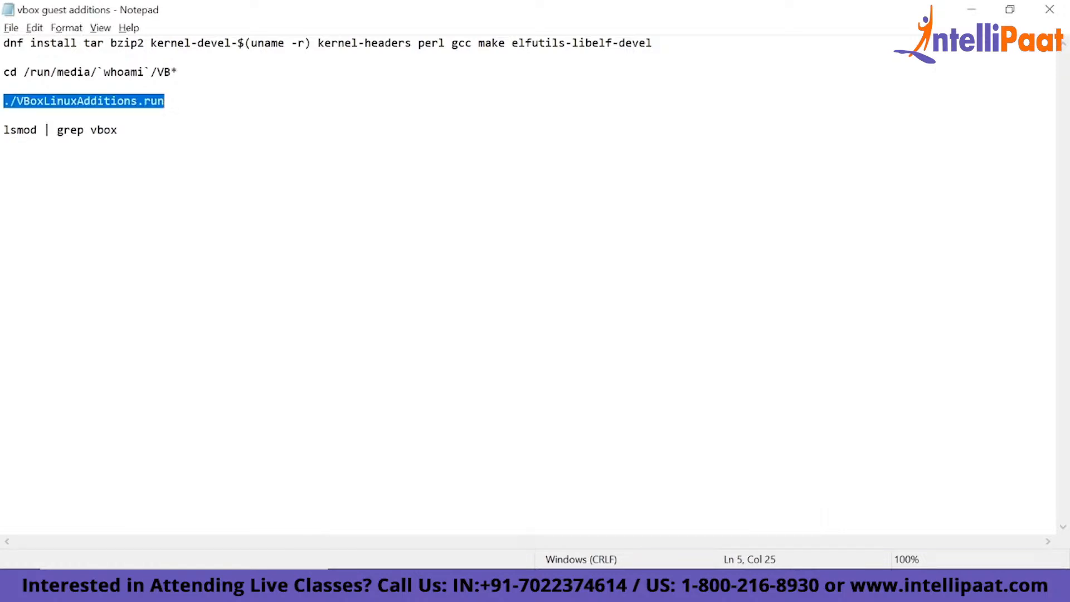
pyautogui.hotkey('alt', 'Tab')
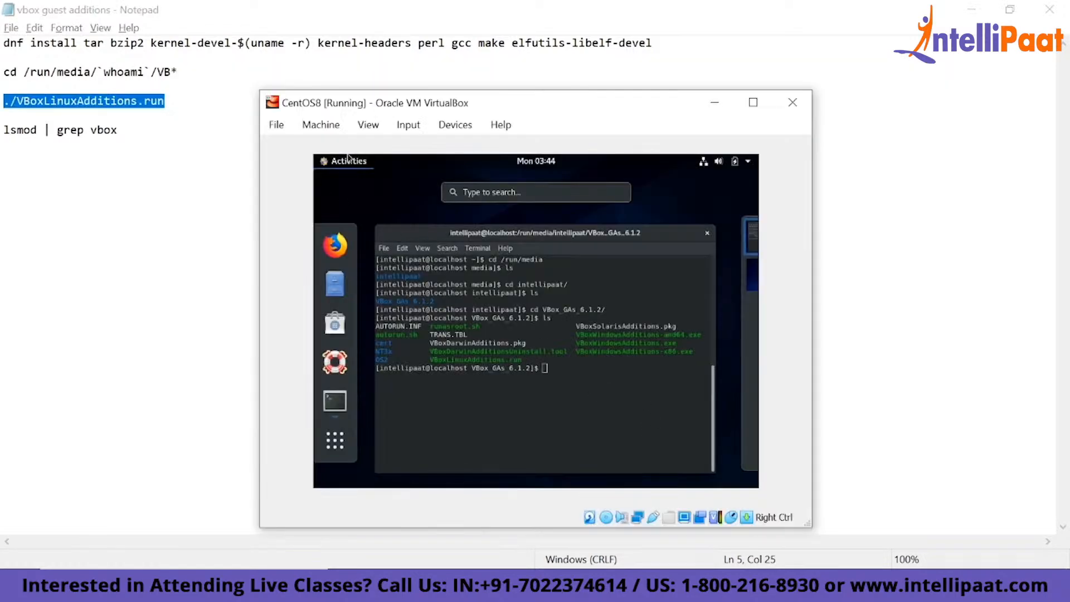
pyautogui.click(478, 294)
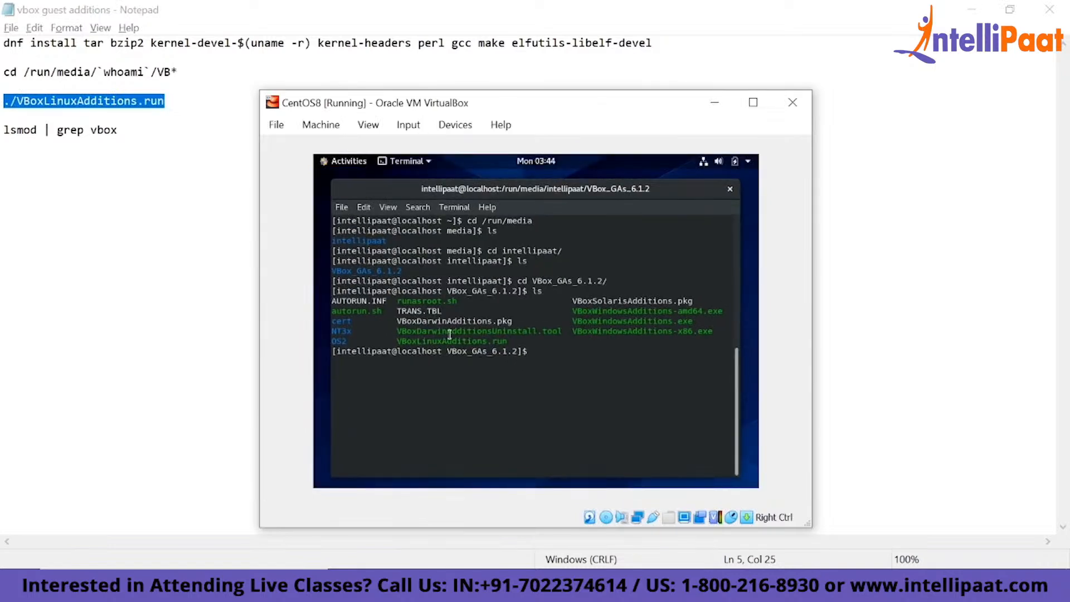
# - Run the ./VBoxLinuxAdditions.run installer from the mounted Guest Additions folder
pyautogui.doubleClick(437, 339)
pyautogui.click(577, 388)
pyautogui.write('./VBoxLin')
pyautogui.press('Tab')
pyautogui.press('Return')
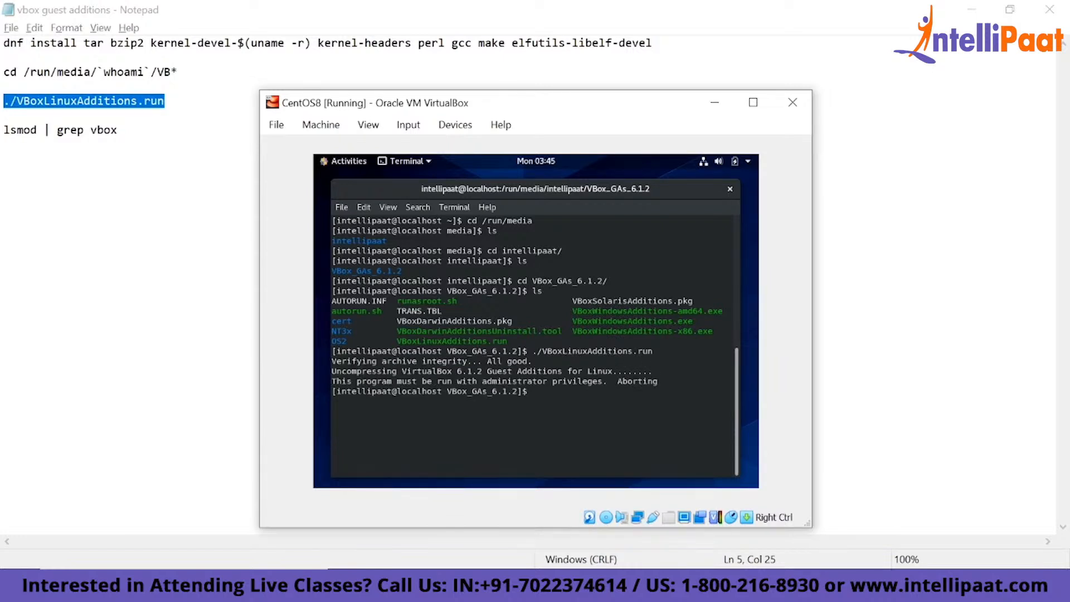
# - Rerun the installer as sudo ./VBoxLinuxAdditions.run and supply the account password
pyautogui.press('Up')
pyautogui.press('Left')
pyautogui.press('Left')
pyautogui.press('Left')
pyautogui.press('Left')
pyautogui.press('Left')
pyautogui.press('Left')
pyautogui.press('Left')
pyautogui.press('Left')
pyautogui.press('Left')
pyautogui.press('Left')
pyautogui.press('Left')
pyautogui.press('Left')
pyautogui.press('Left')
pyautogui.press('Left')
pyautogui.press('Left')
pyautogui.press('Left')
pyautogui.press('Left')
pyautogui.press('Left')
pyautogui.press('Left')
pyautogui.press('Left')
pyautogui.press('Left')
pyautogui.press('Left')
pyautogui.write('sudo')
pyautogui.press('Return')
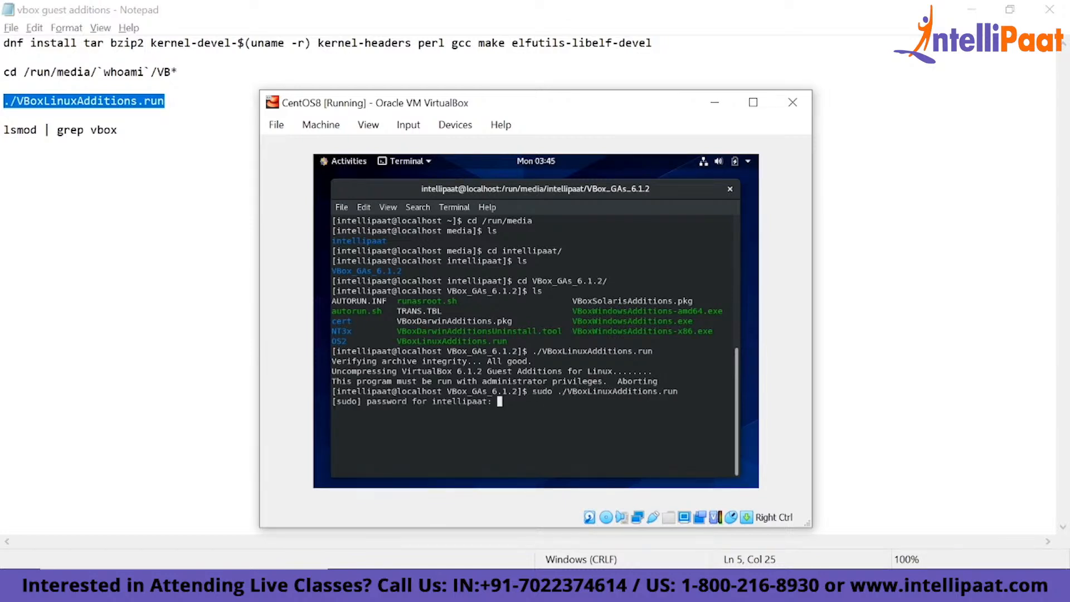
pyautogui.press('Return')
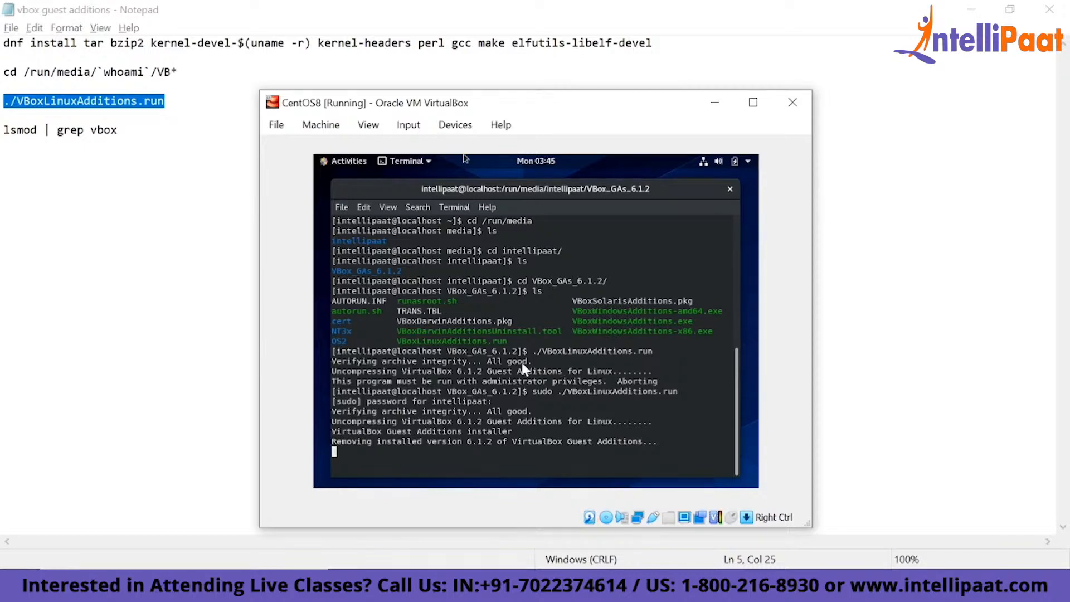
pyautogui.click(455, 125)
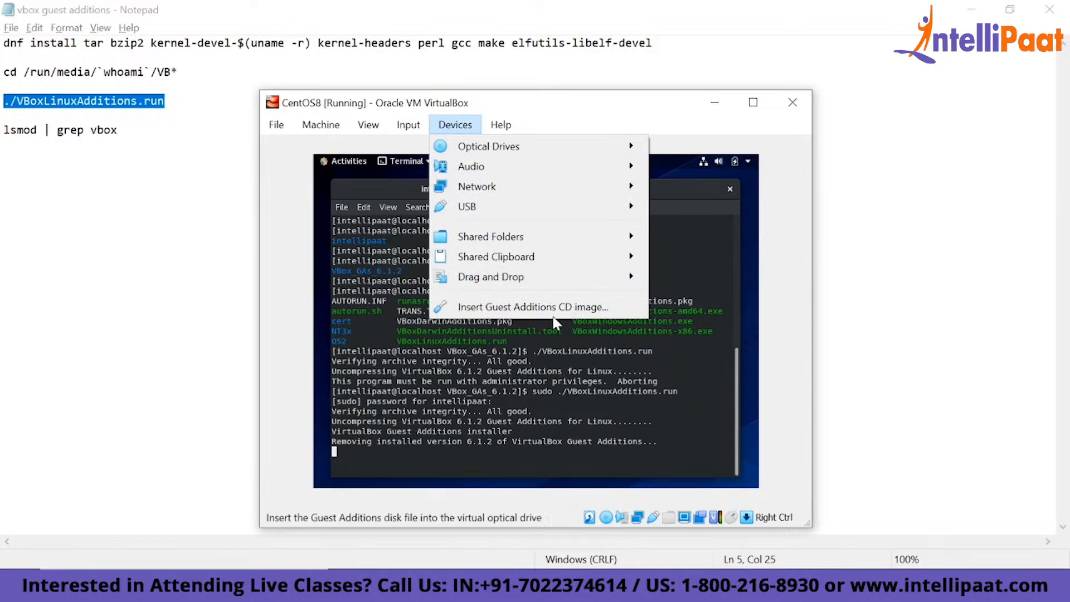
pyautogui.click(471, 367)
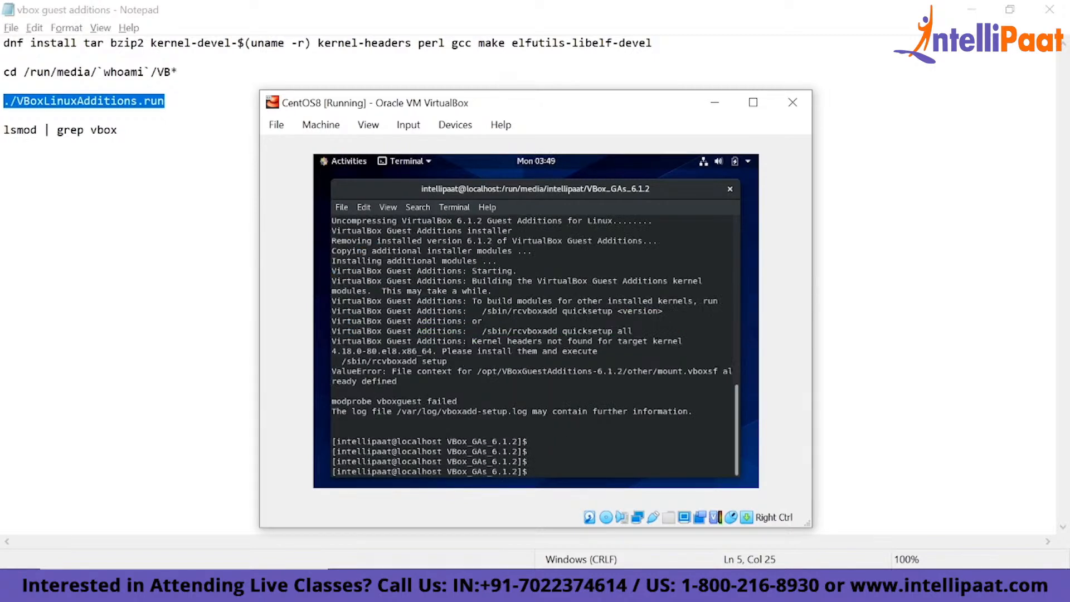
# - Clear the terminal, then reboot the CentOS8 virtual machine and maximize its window
pyautogui.write('clear')
pyautogui.press('Return')
pyautogui.write('reboot')
pyautogui.press('Return')
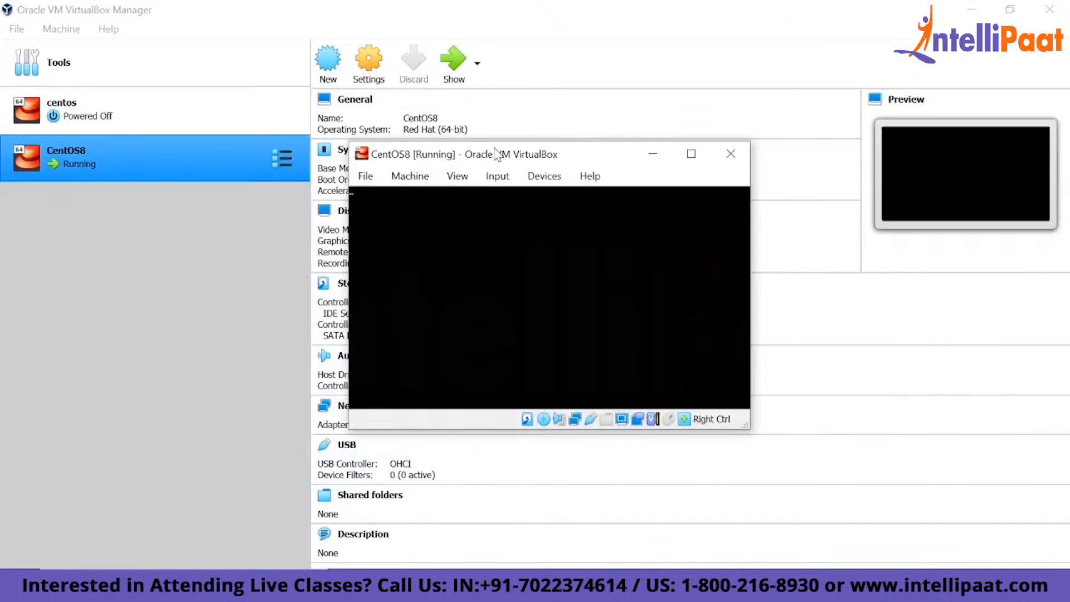
pyautogui.moveTo(497, 154); pyautogui.dragTo(549, 10)
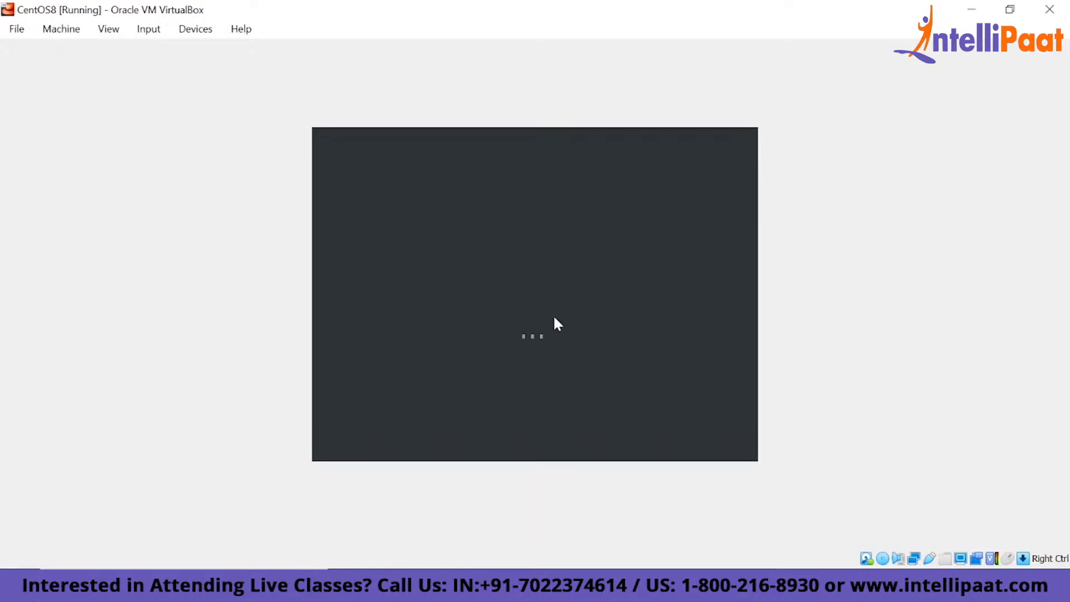
# - Check the VBoxGuestAdditions.iso optical drive in the CentOS8 storage settings in VirtualBox Manager, and close the settings
pyautogui.click(719, 585)
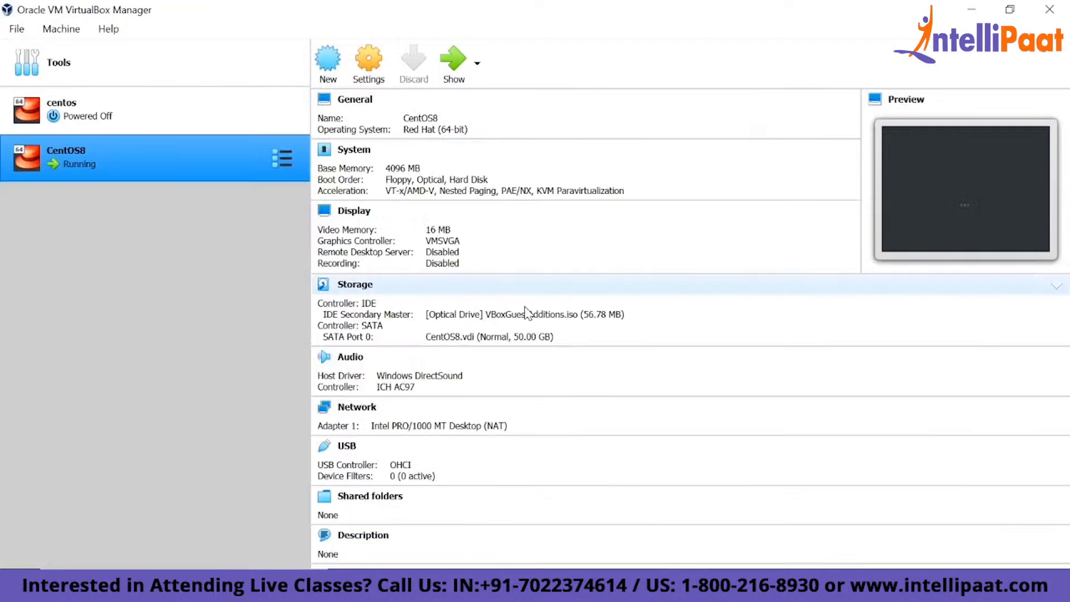
pyautogui.click(369, 61)
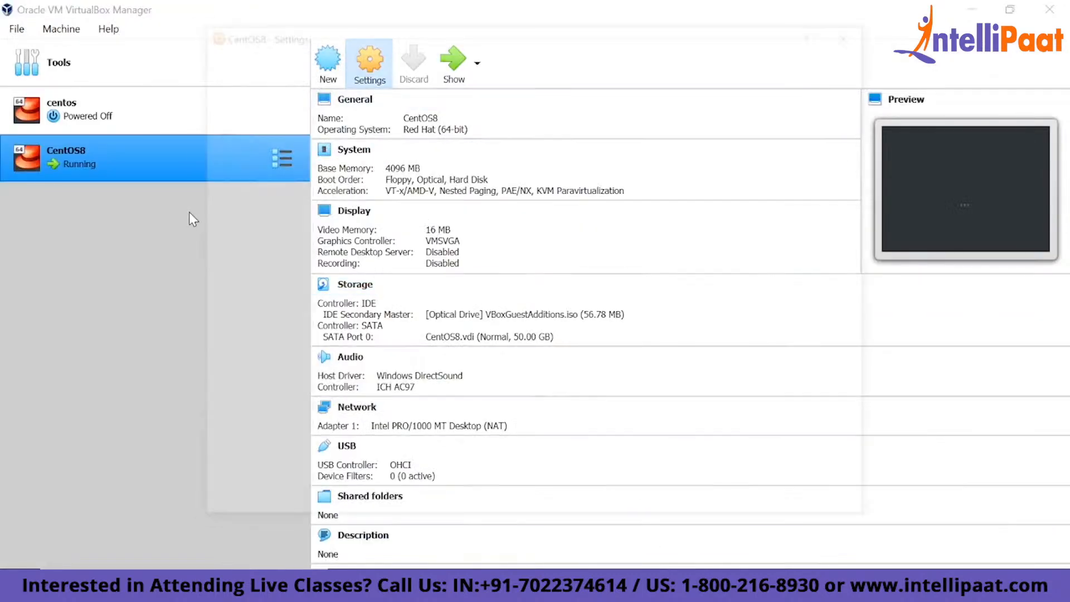
pyautogui.click(253, 162)
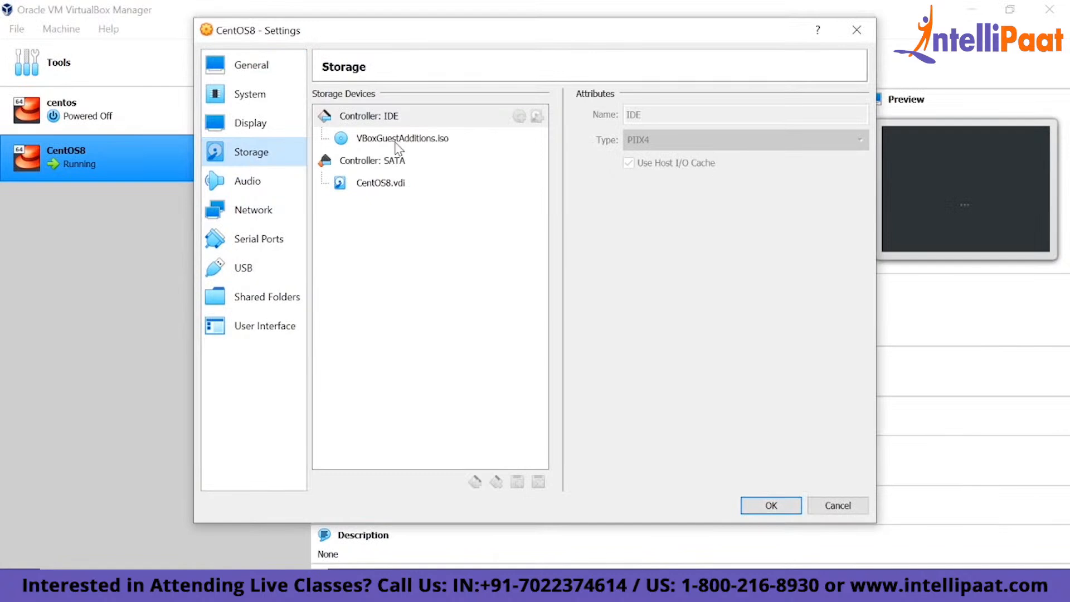
pyautogui.click(397, 144)
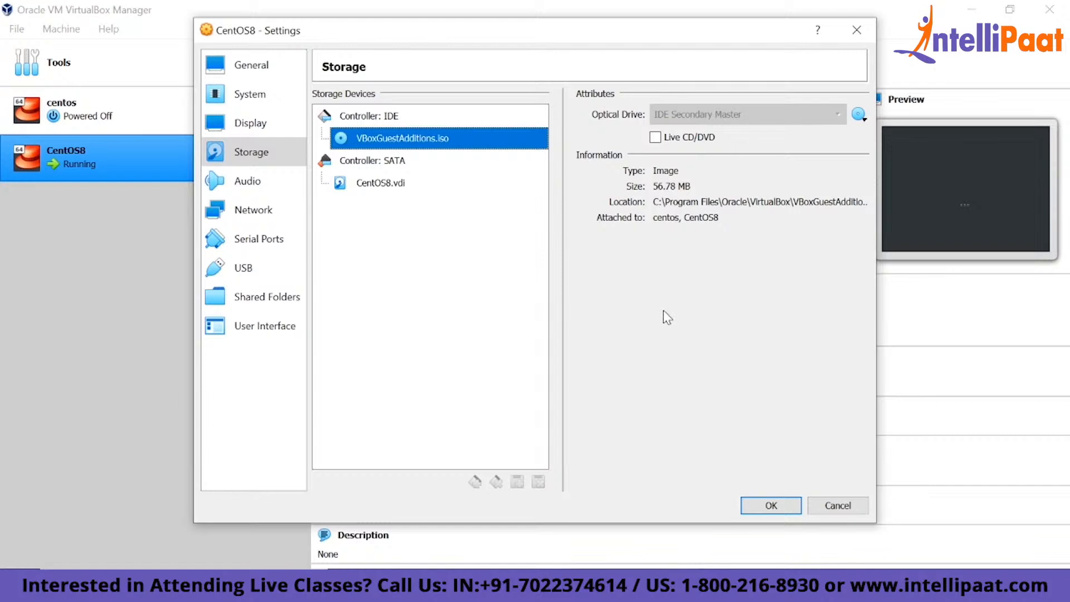
pyautogui.click(769, 498)
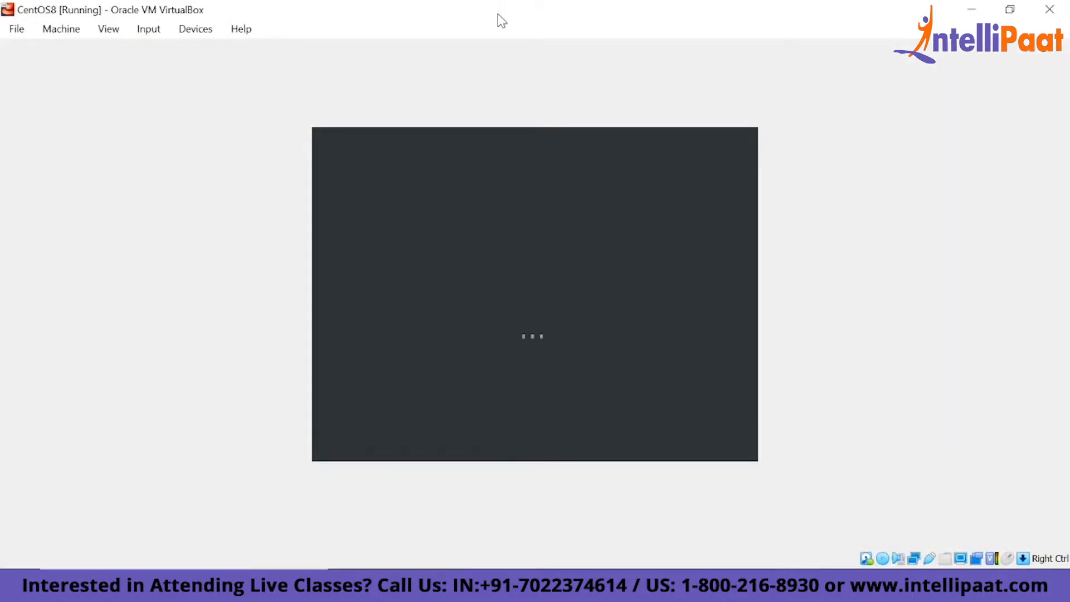
pyautogui.hotkey('alt', 'Tab')
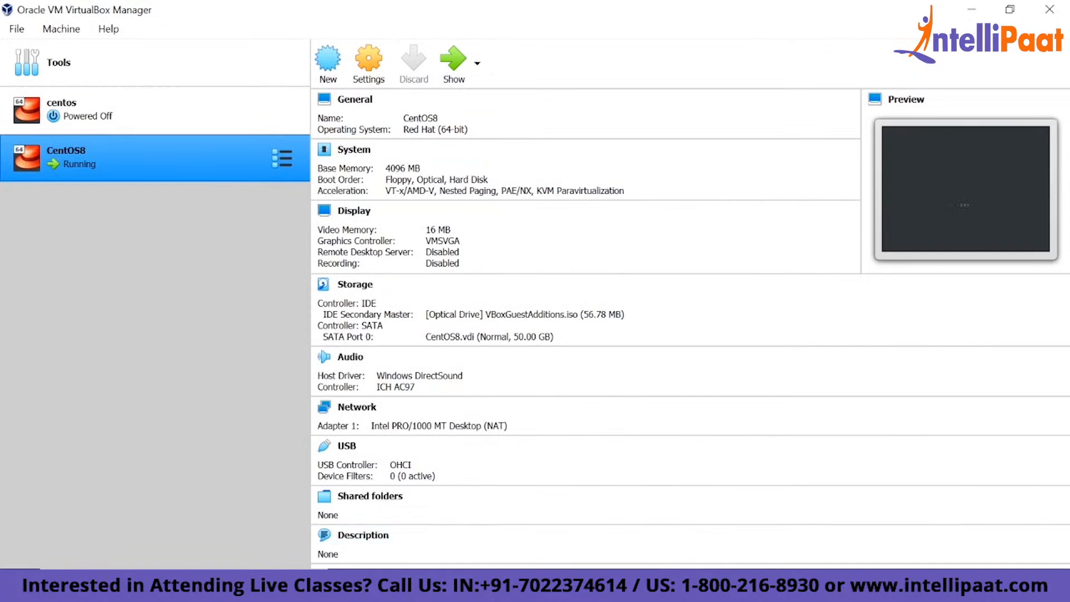
pyautogui.hotkey('alt', 'Tab')
pyautogui.moveTo(600, 149); pyautogui.dragTo(554, 102)
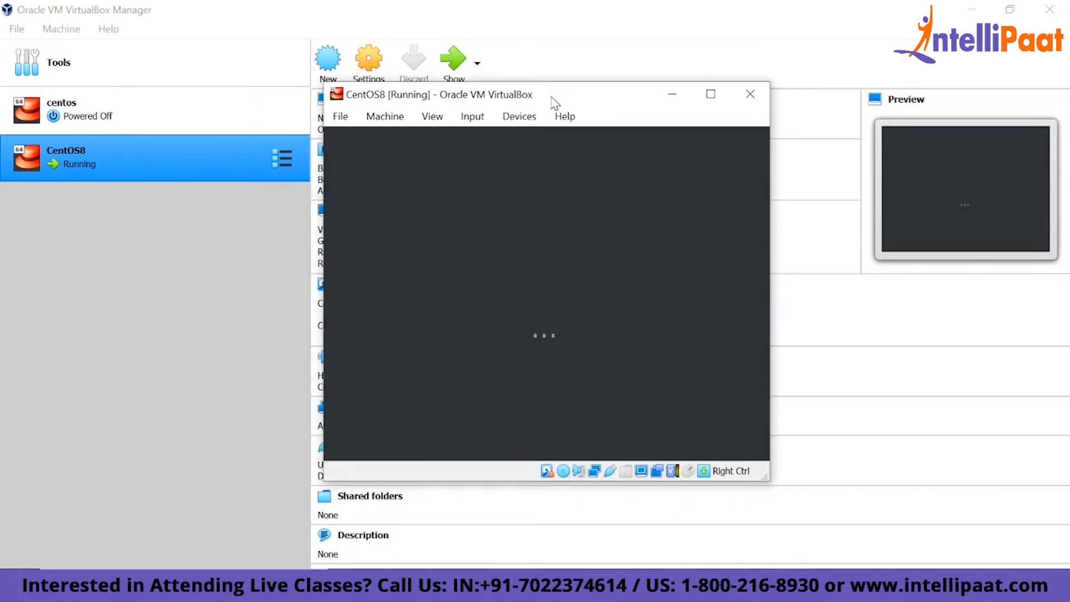
pyautogui.click(710, 93)
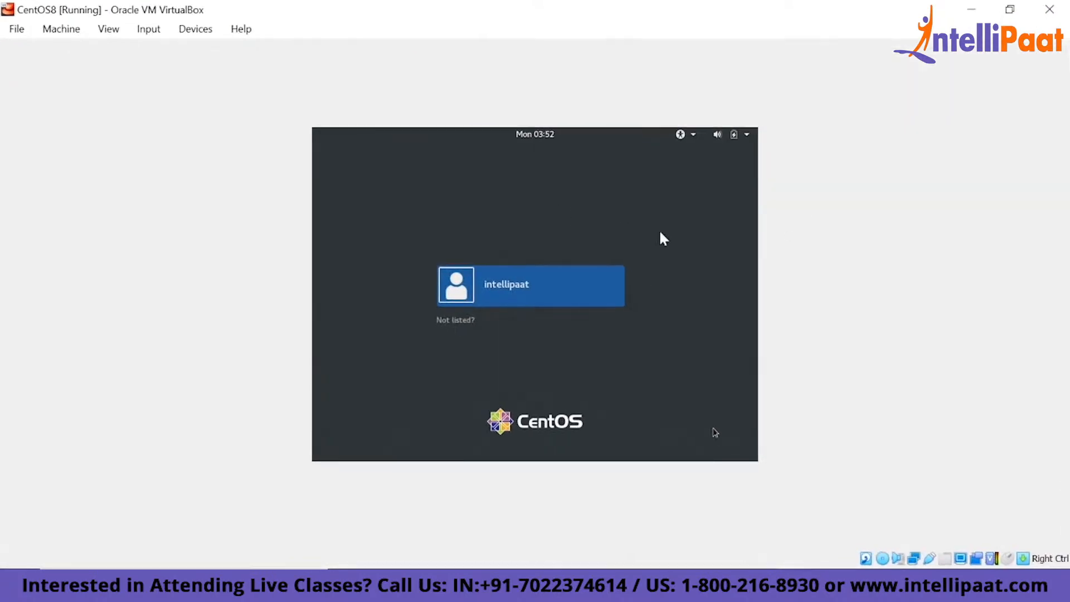
# - Sign in to CentOS as the listed user with the account password
pyautogui.click(551, 303)
pyautogui.write('*****')
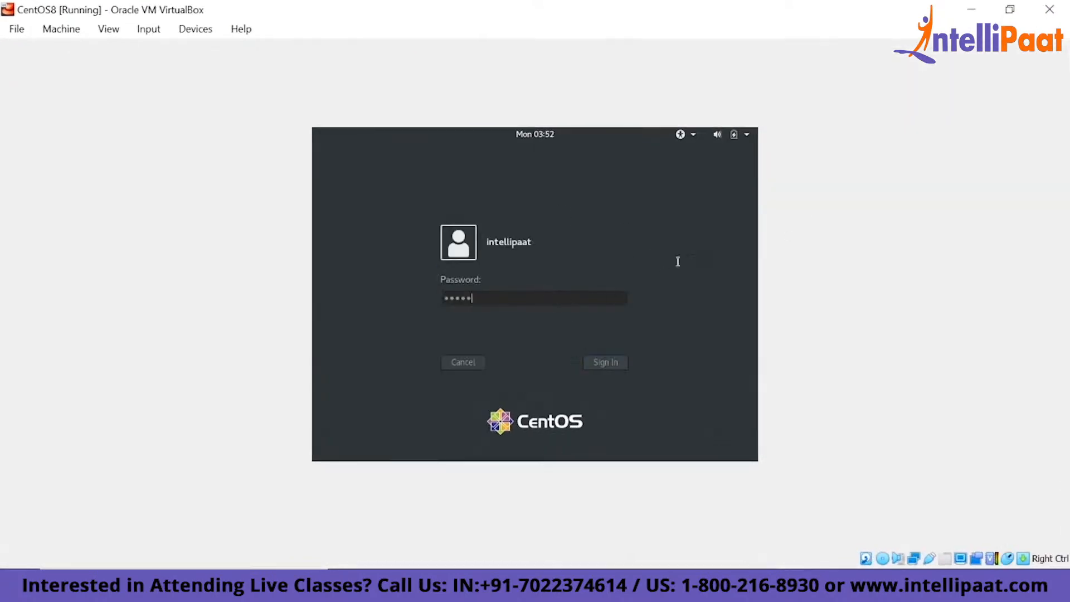
pyautogui.press('Return')
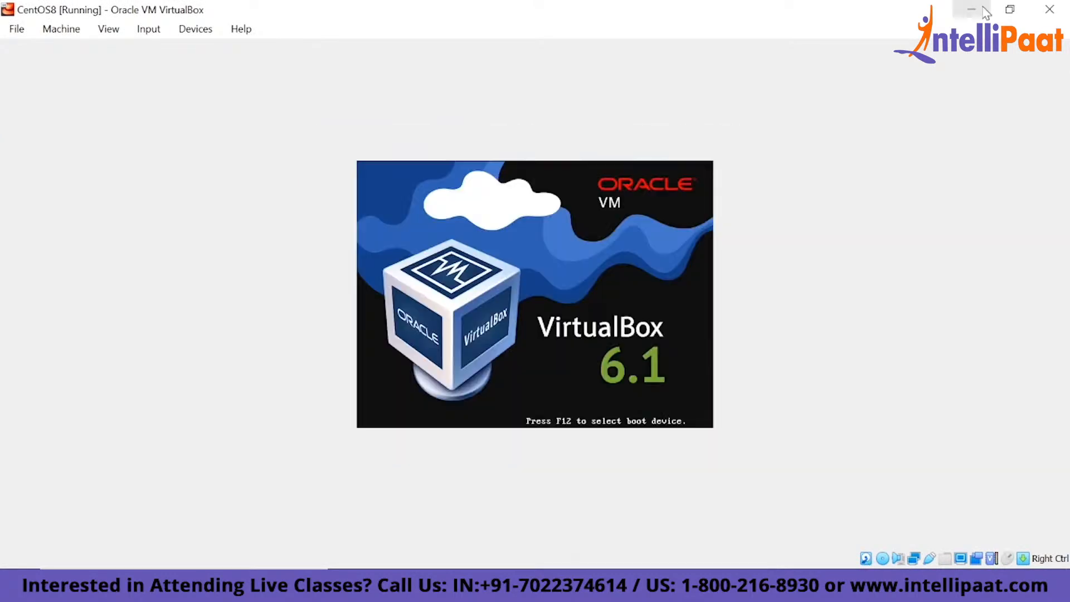
pyautogui.click(972, 8)
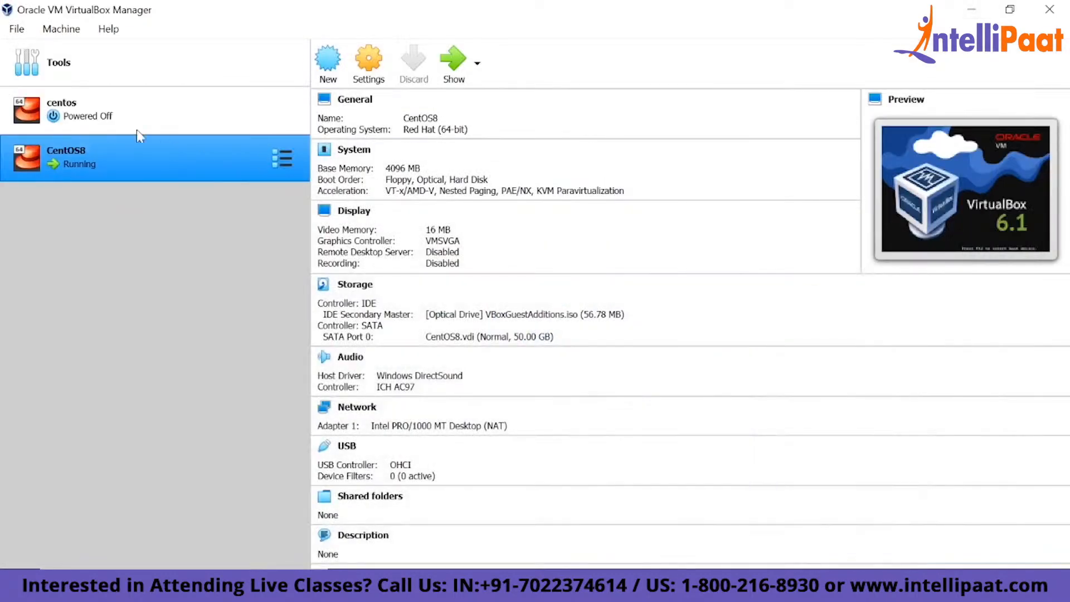
pyautogui.click(225, 114)
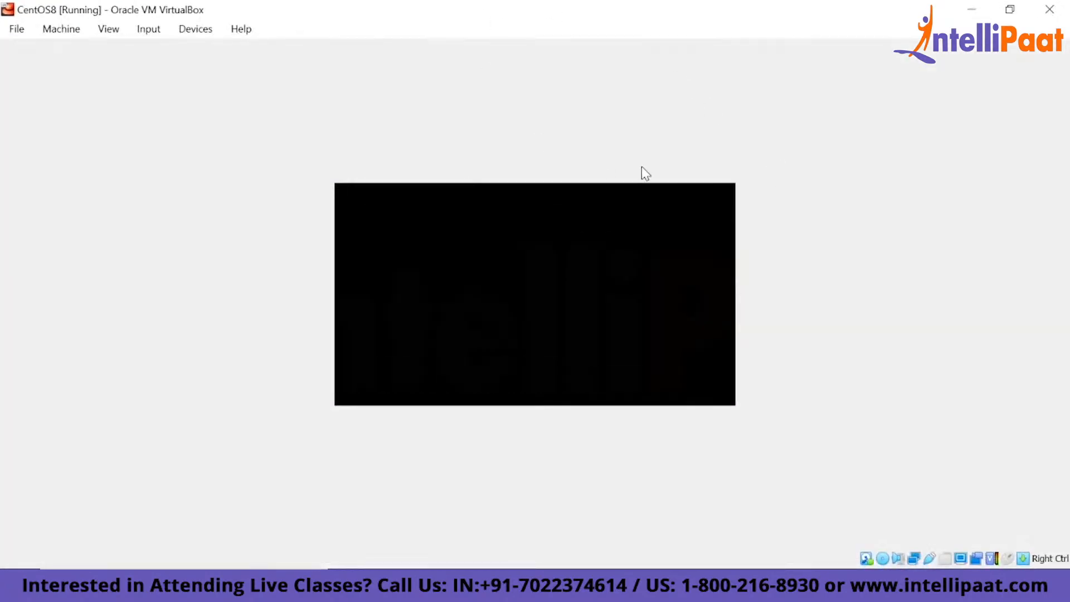
pyautogui.doubleClick(524, 3)
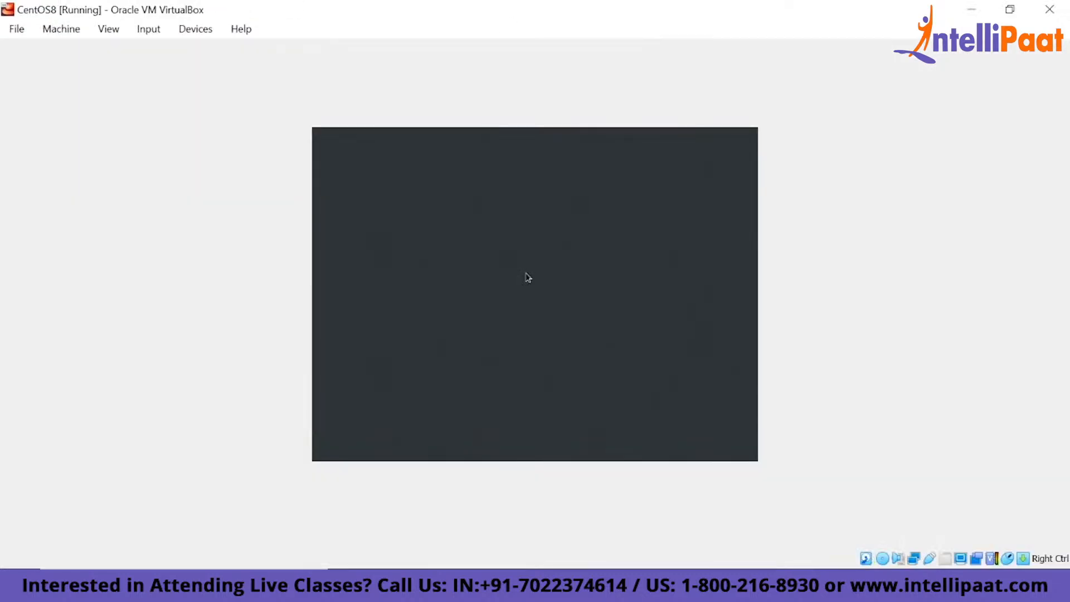